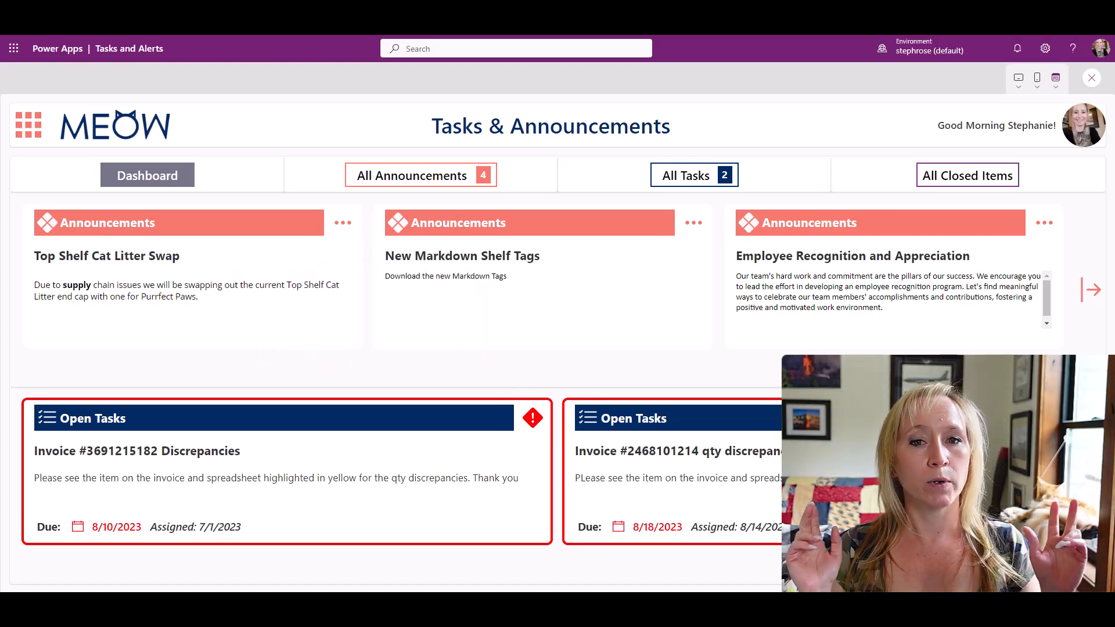
Preview the finished Tasks and Alerts app at the Apple iPhone X and Apple iPad mini screen sizes.
left_click(1038, 82)
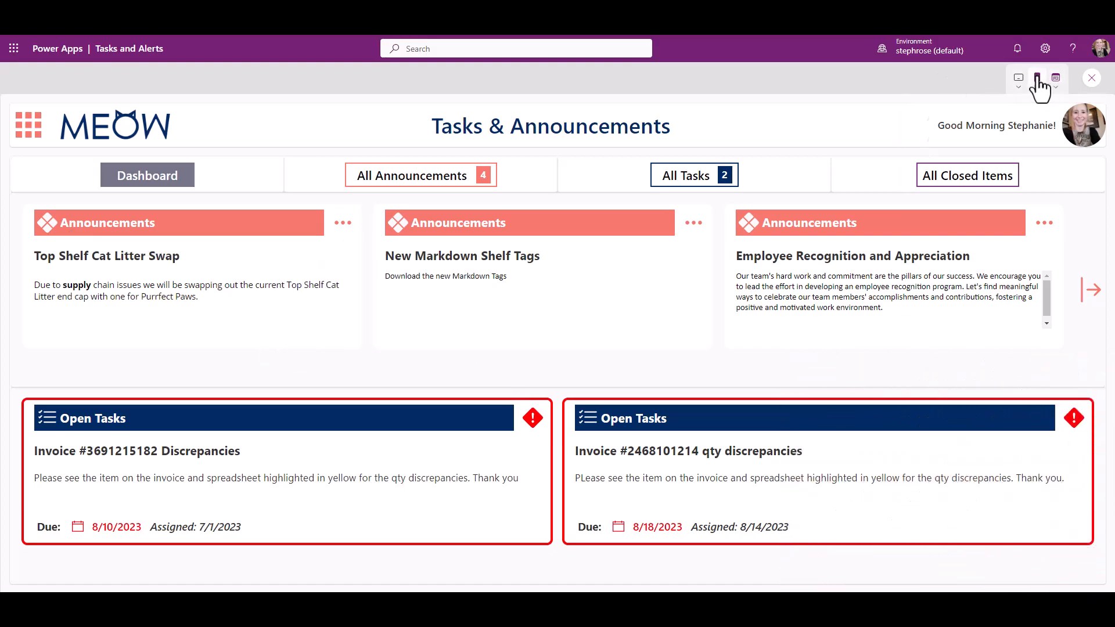
left_click(982, 165)
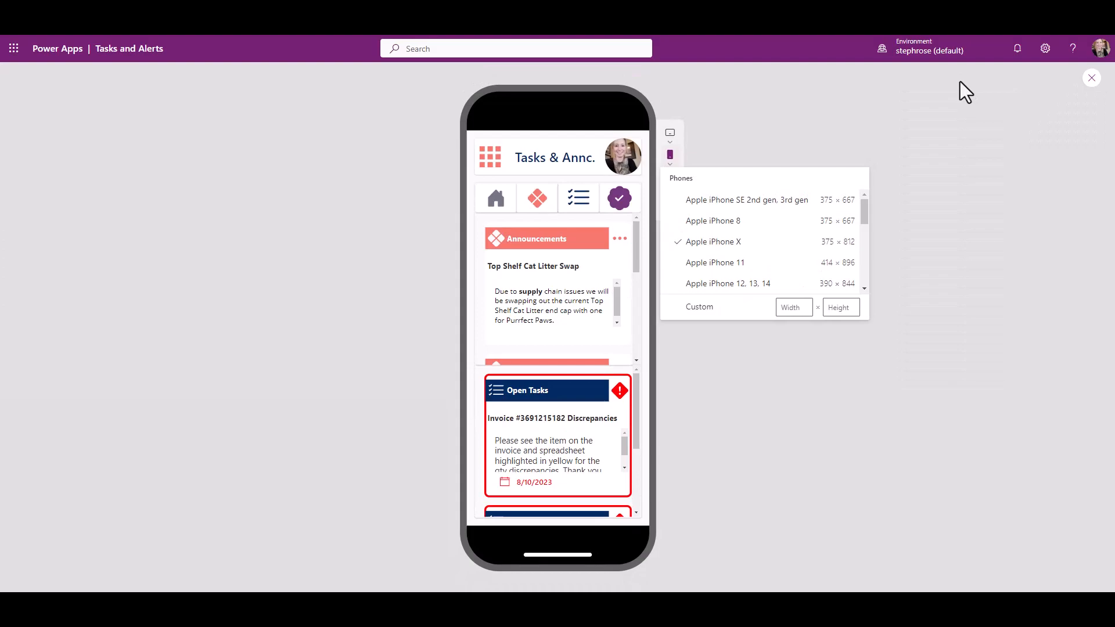
left_click(723, 145)
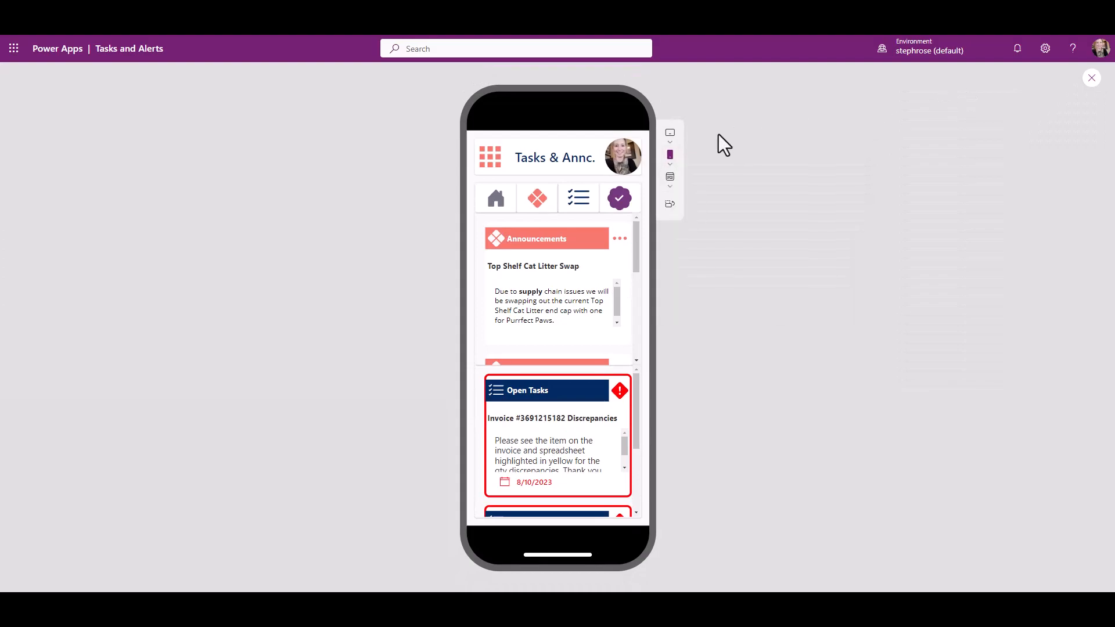
left_click(673, 135)
left_click(750, 221)
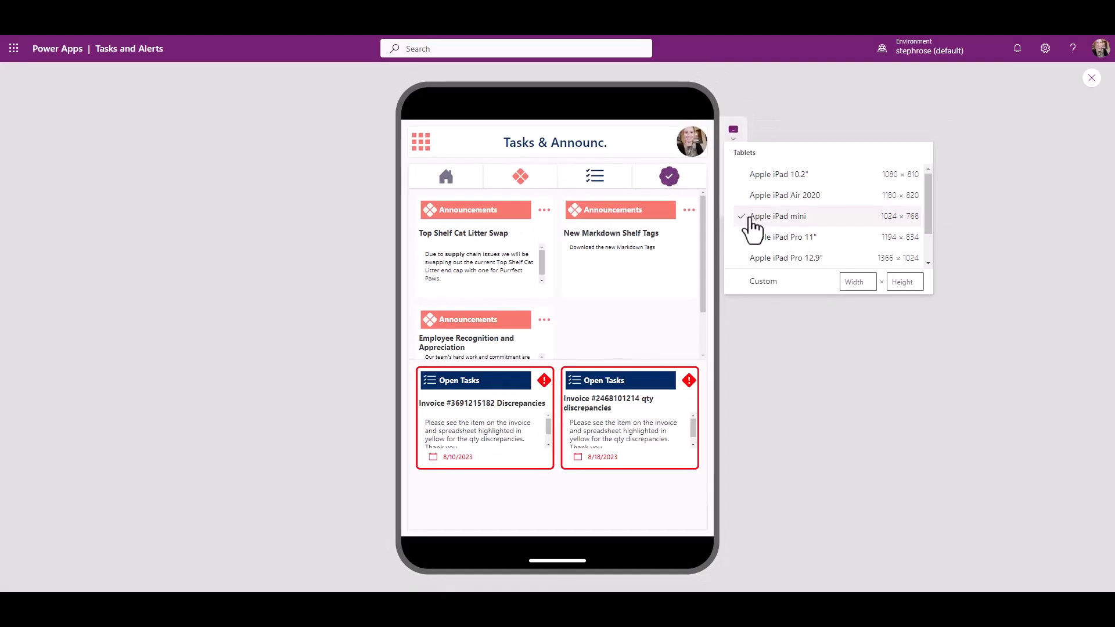
left_click(1070, 169)
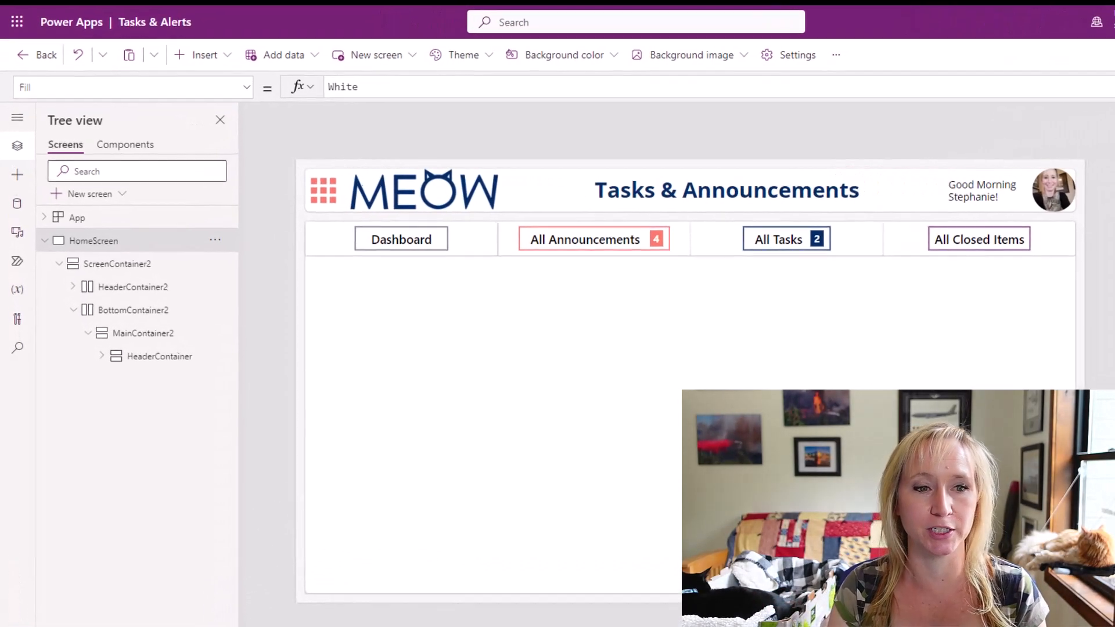
Insert a vertical container inside MainContainer2, below the header container.
left_click(169, 340)
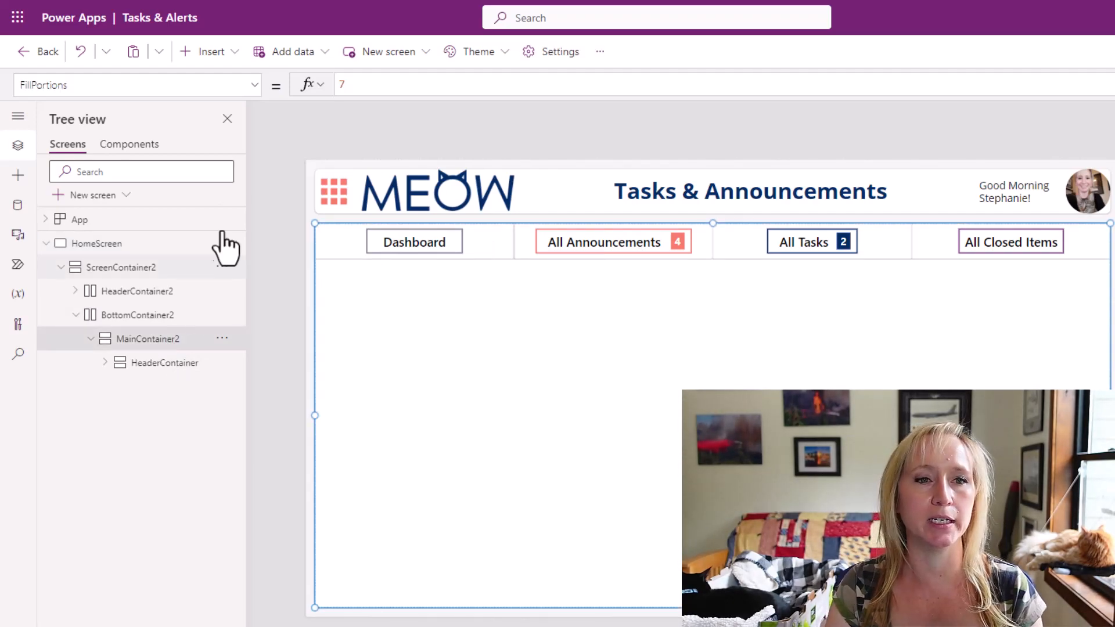
left_click(212, 53)
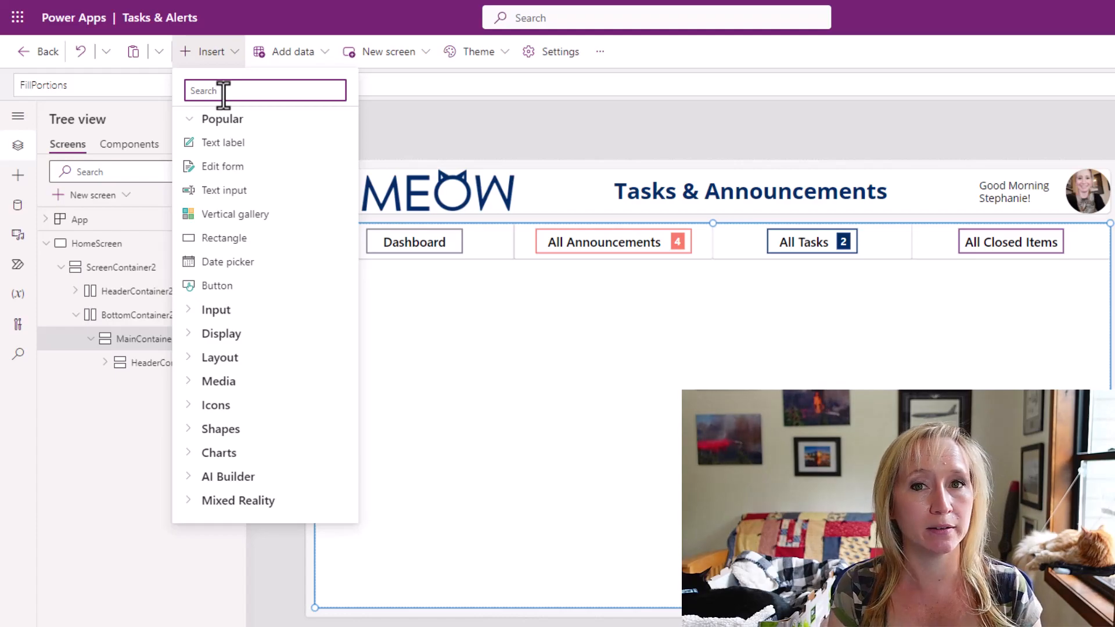
type("v")
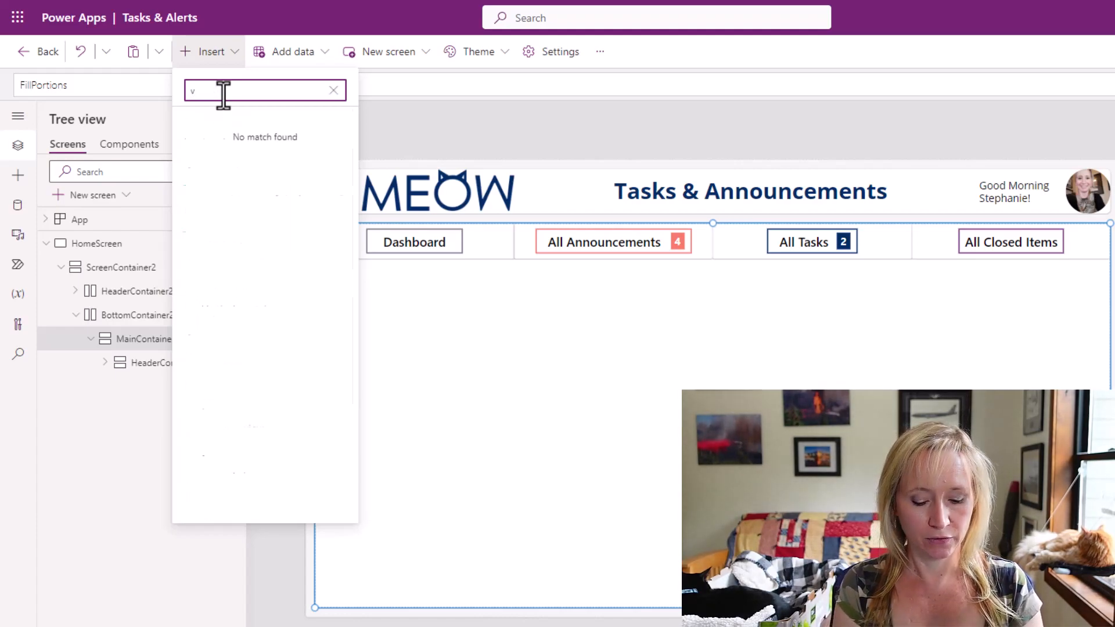
key("BackSpace")
type("c")
key("BackSpace")
type("cont")
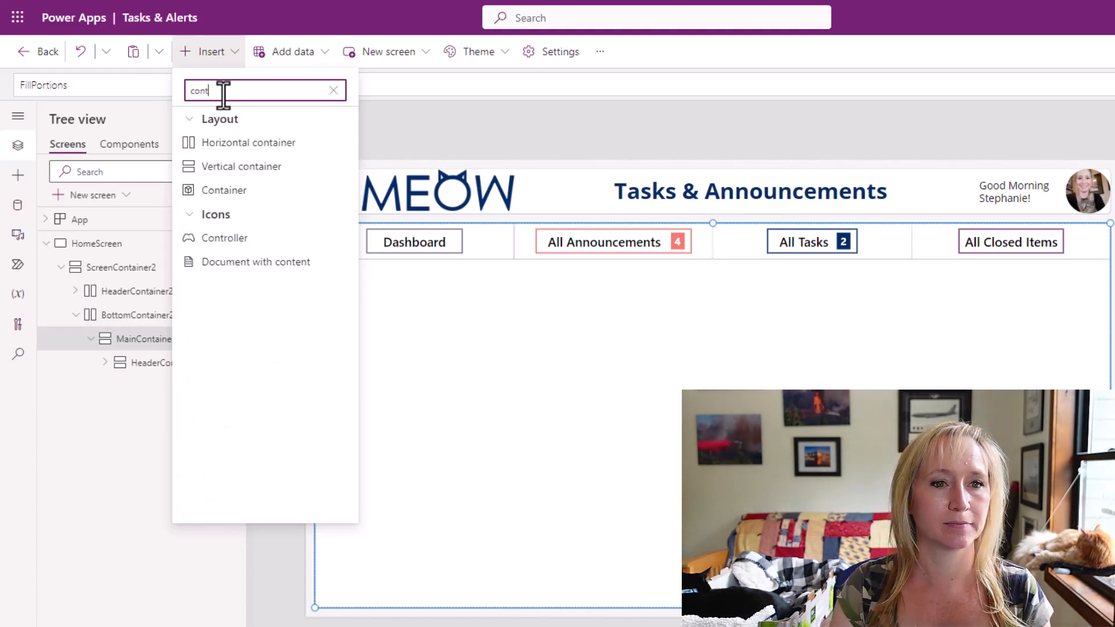
left_click(244, 171)
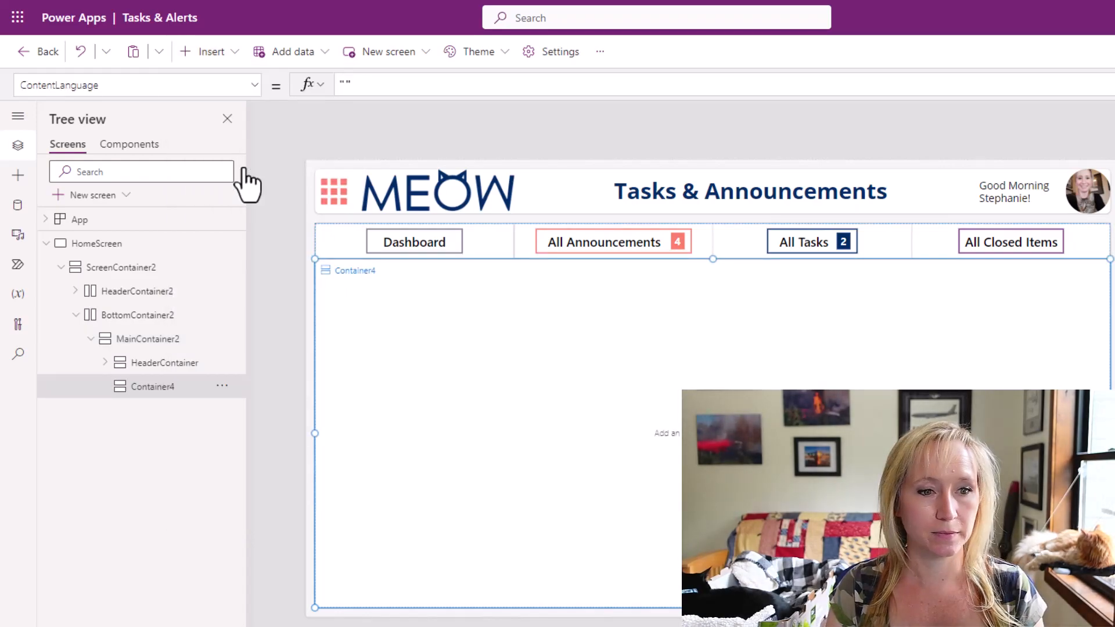
Insert a second vertical container inside Container4.
left_click(218, 62)
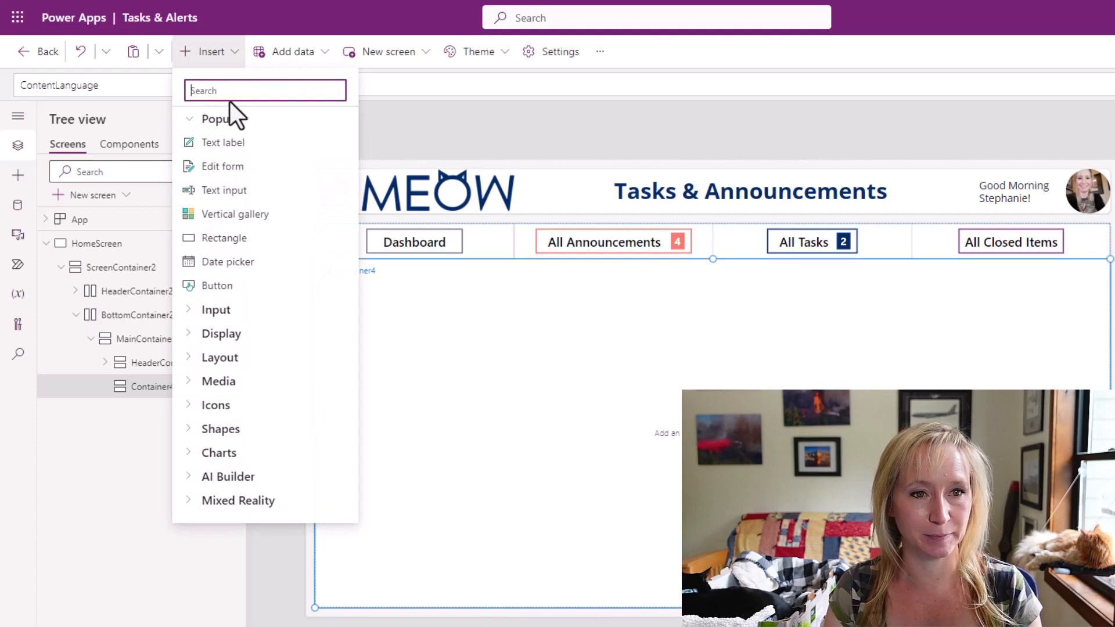
type("vert")
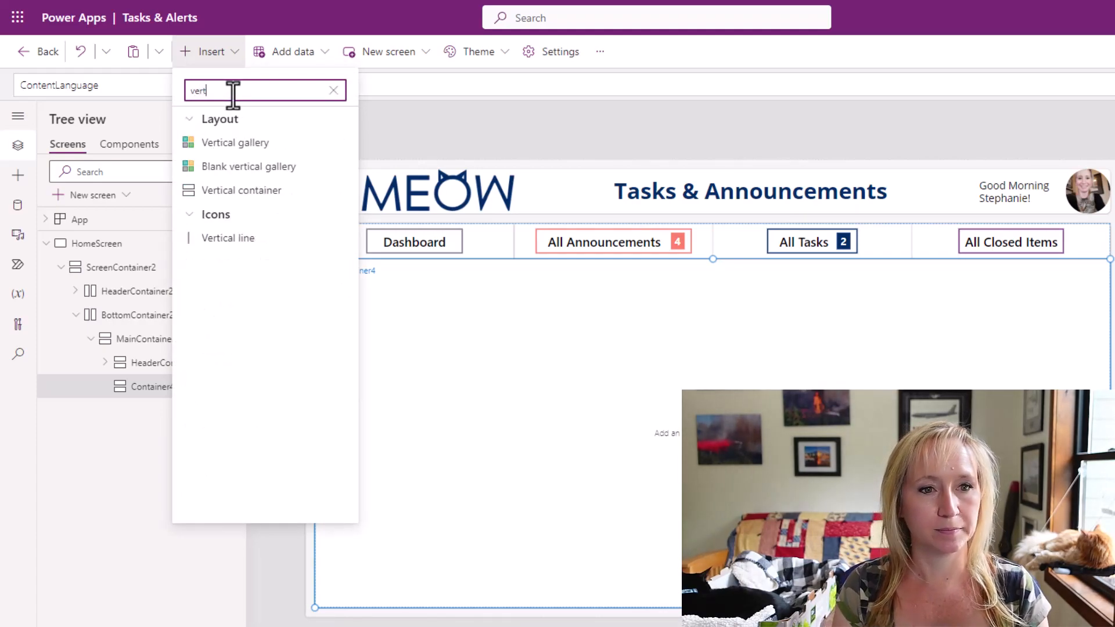
left_click(249, 184)
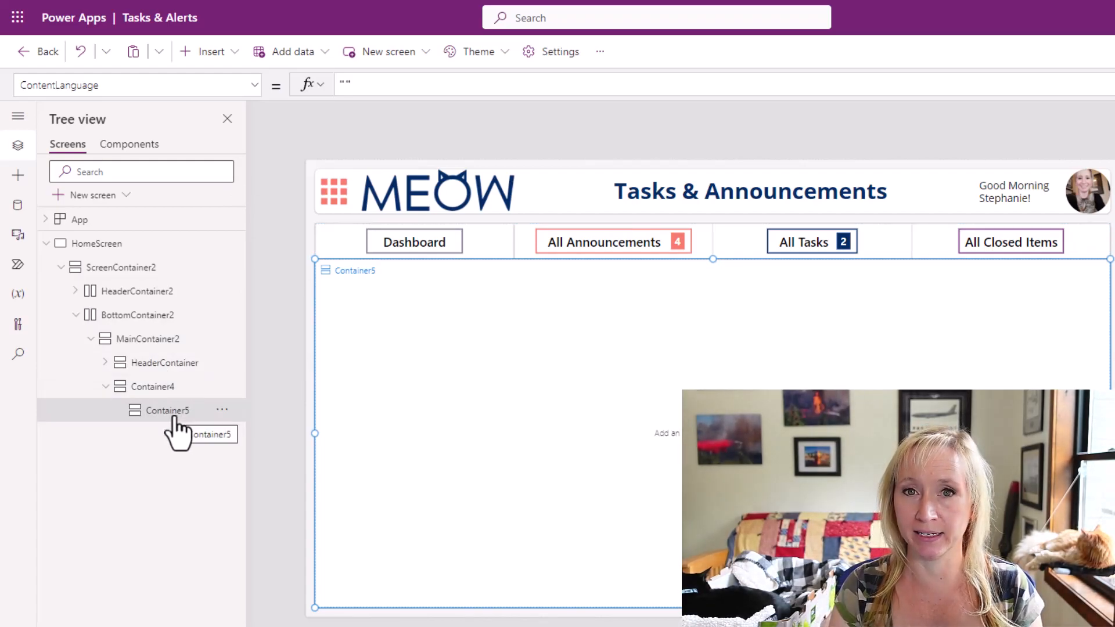
Cut Container5 out of Container4 and paste it into MainContainer2 so both containers sit at the same level.
left_click(220, 410)
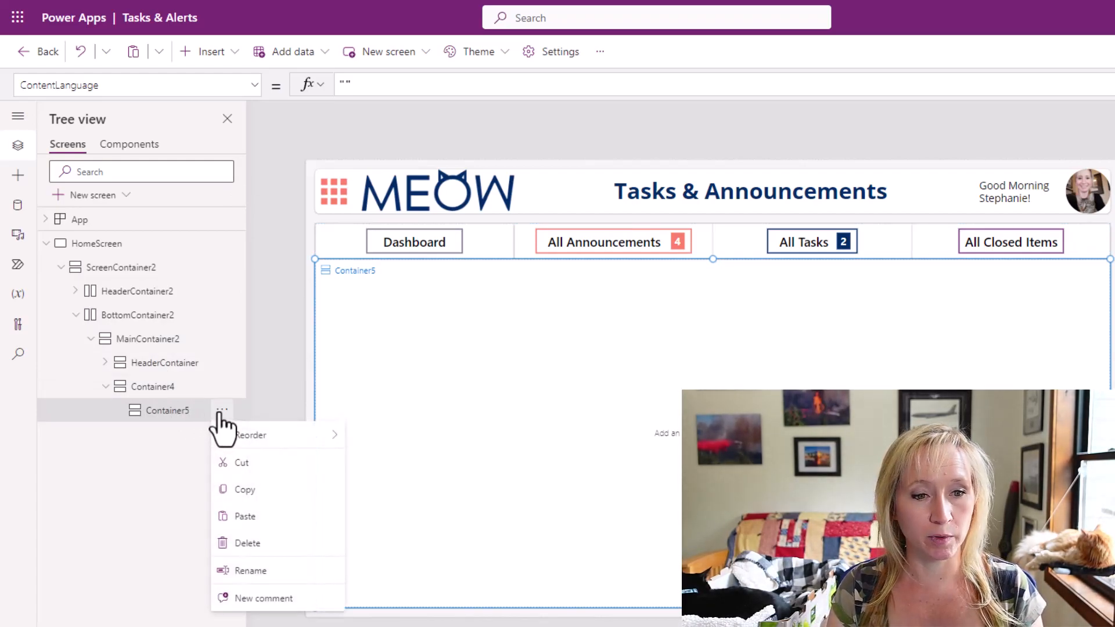
left_click(247, 462)
left_click(155, 346)
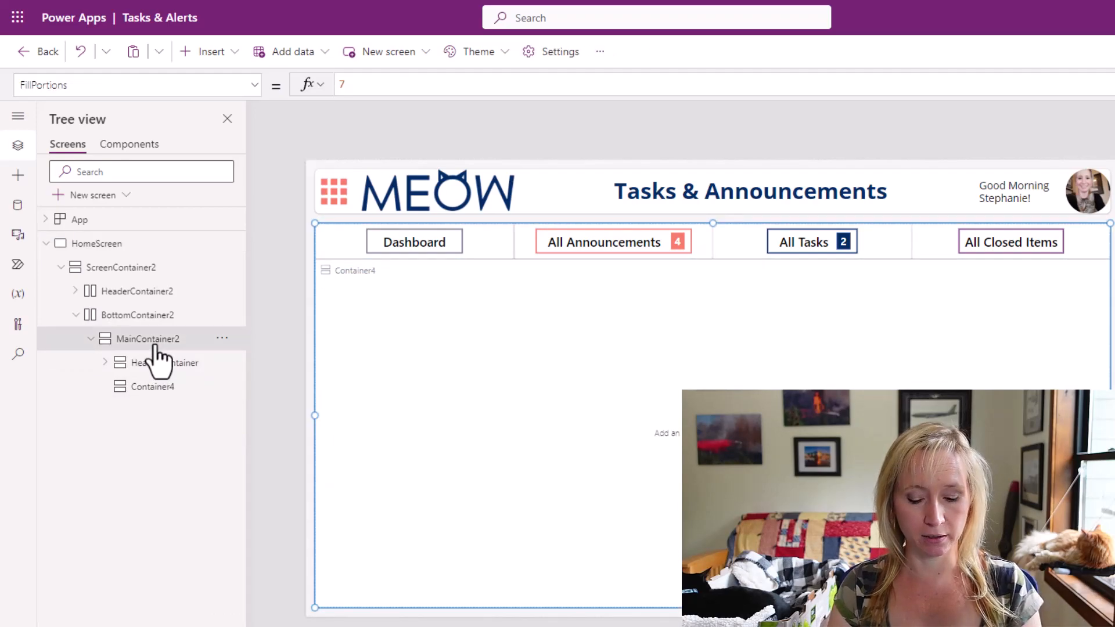
key("ctrl+v")
left_click(694, 388)
left_click(633, 475)
left_click(615, 390)
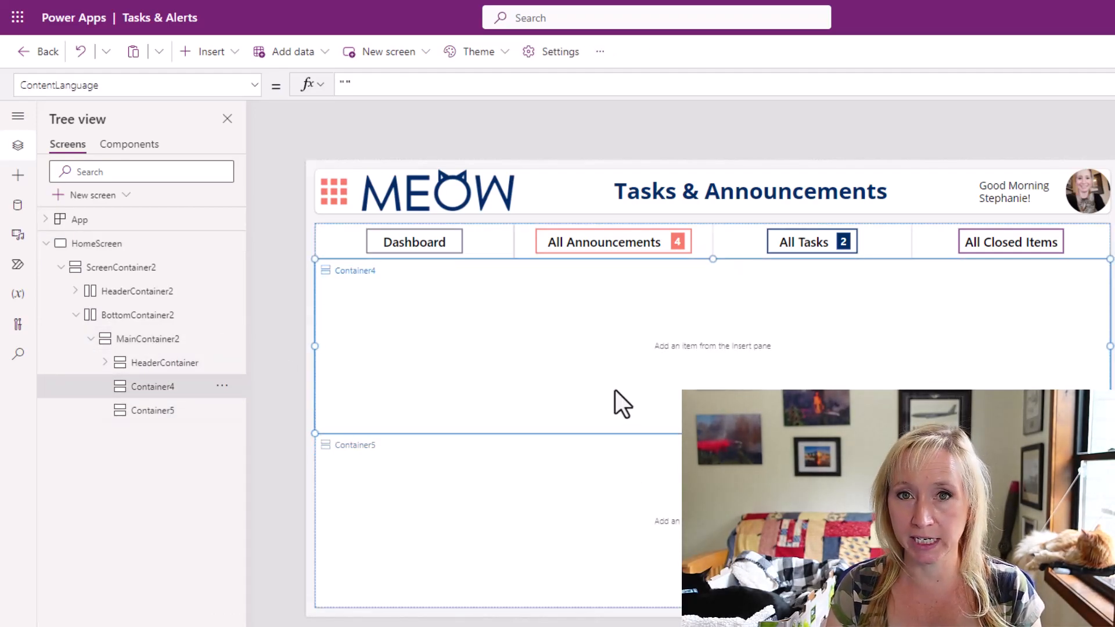
left_click(601, 493)
left_click(601, 388)
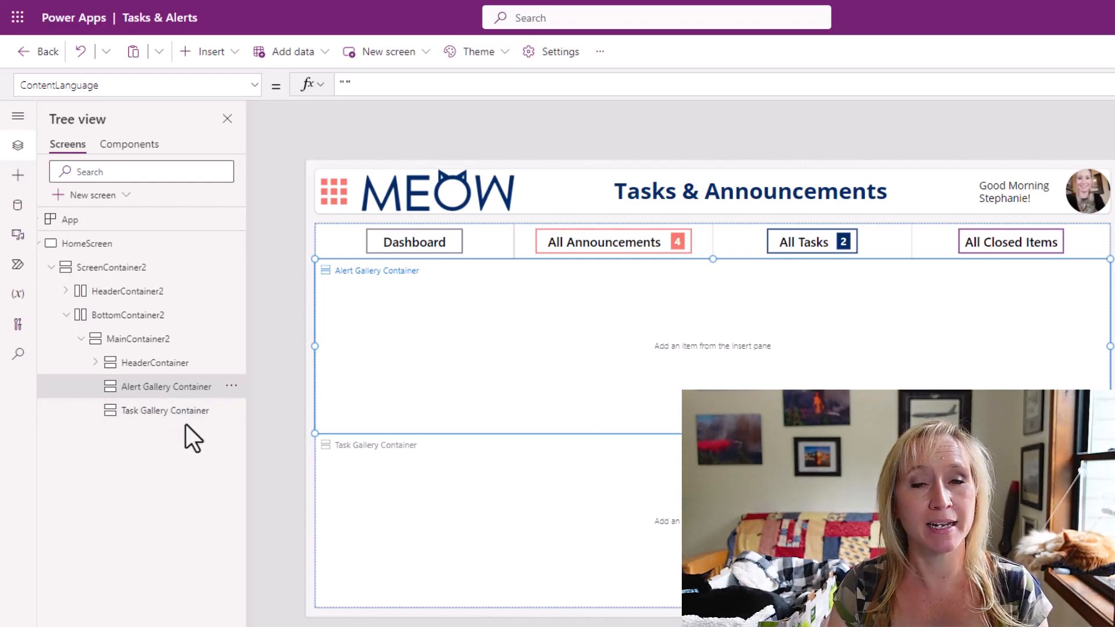
Page forward through the announcements gallery in the finished Tasks and Alerts app.
left_click_drag(0, 11, 956, 22)
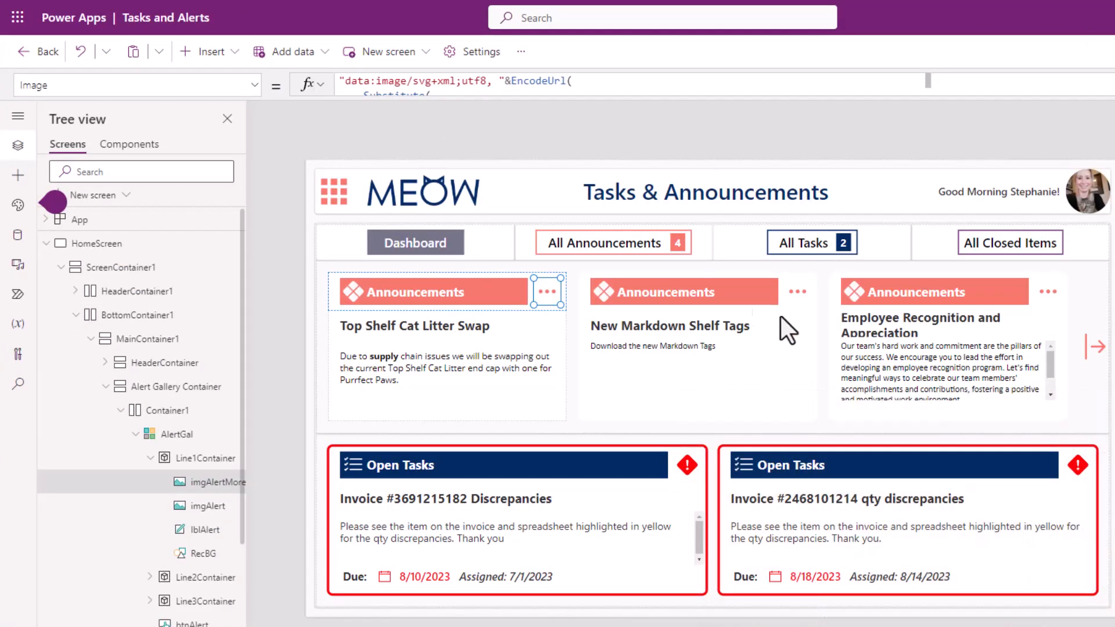
left_click(1085, 354)
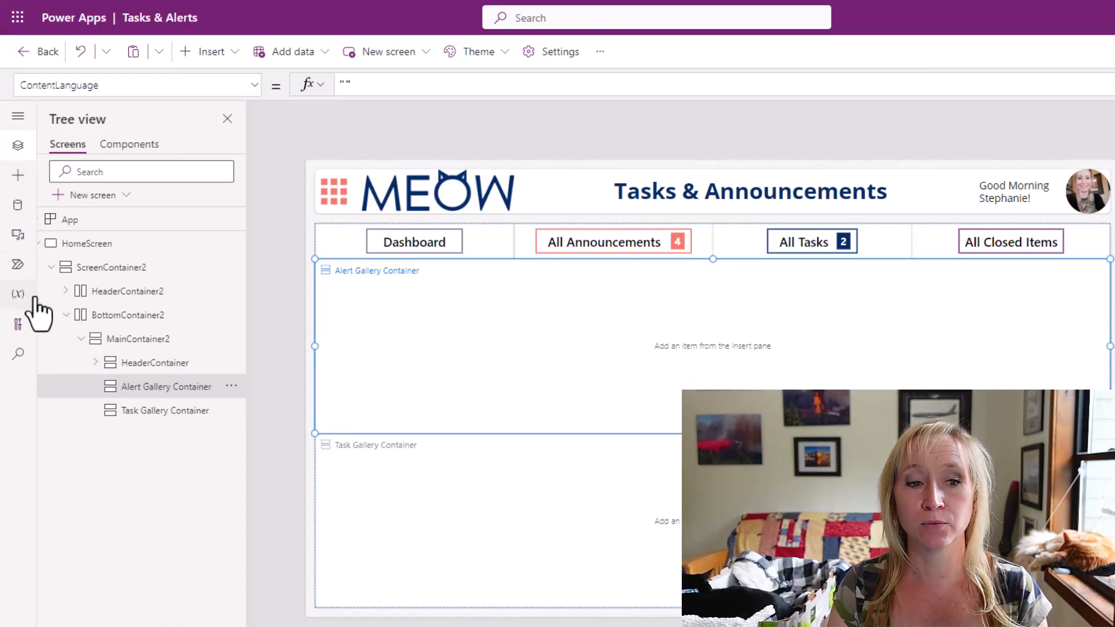
Insert a horizontal container inside Alert Gallery Container and add a vertical gallery within it.
left_click(227, 51)
type("hor")
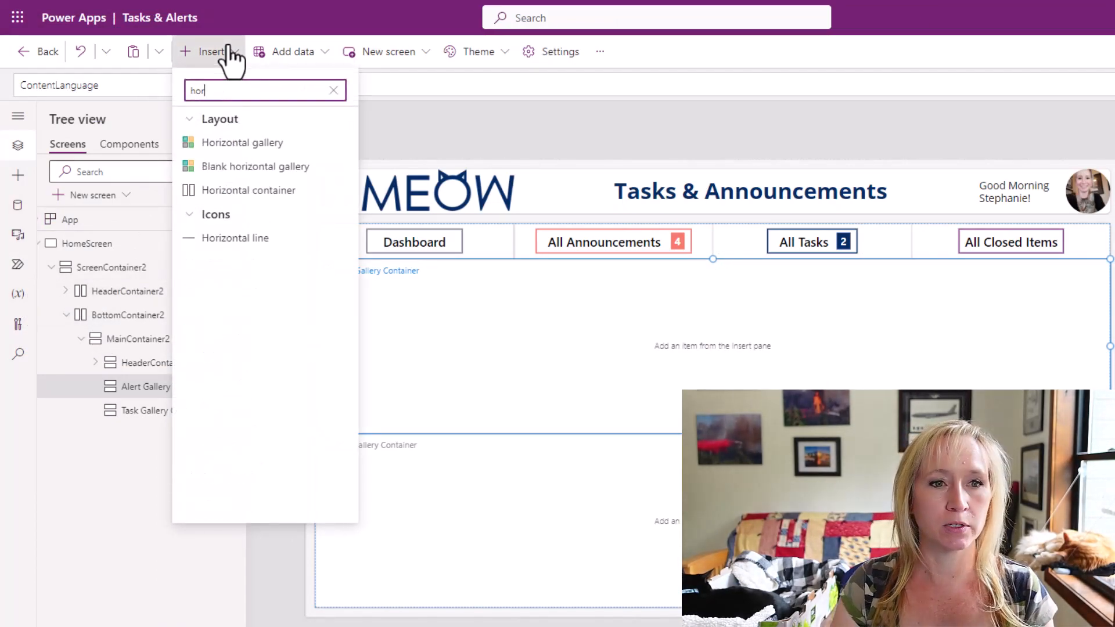
left_click(253, 190)
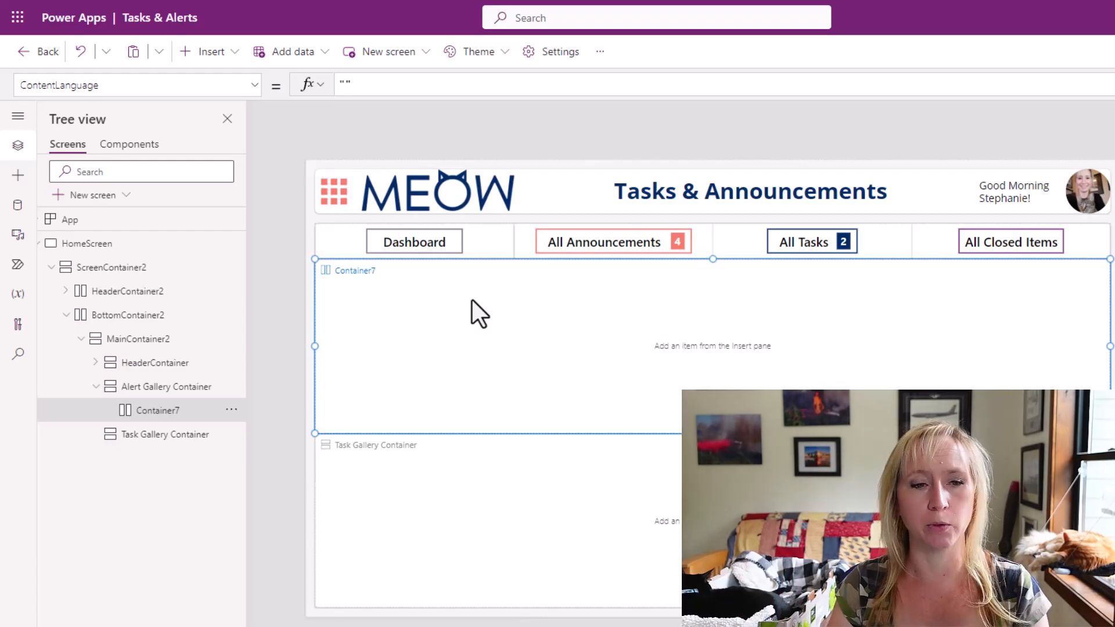
left_click(210, 51)
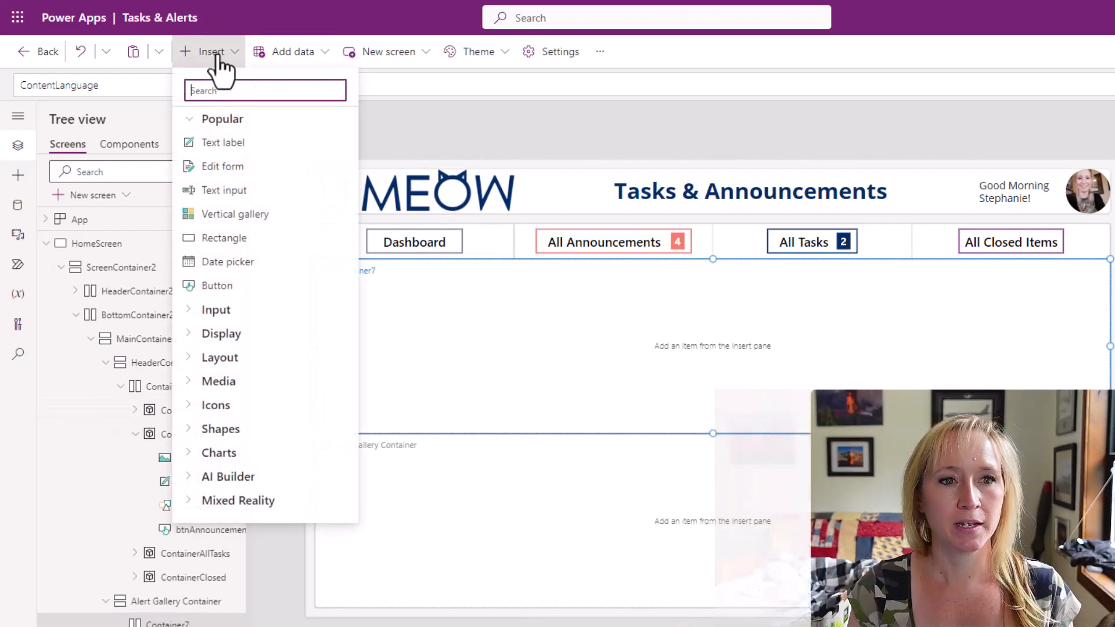
left_click(235, 216)
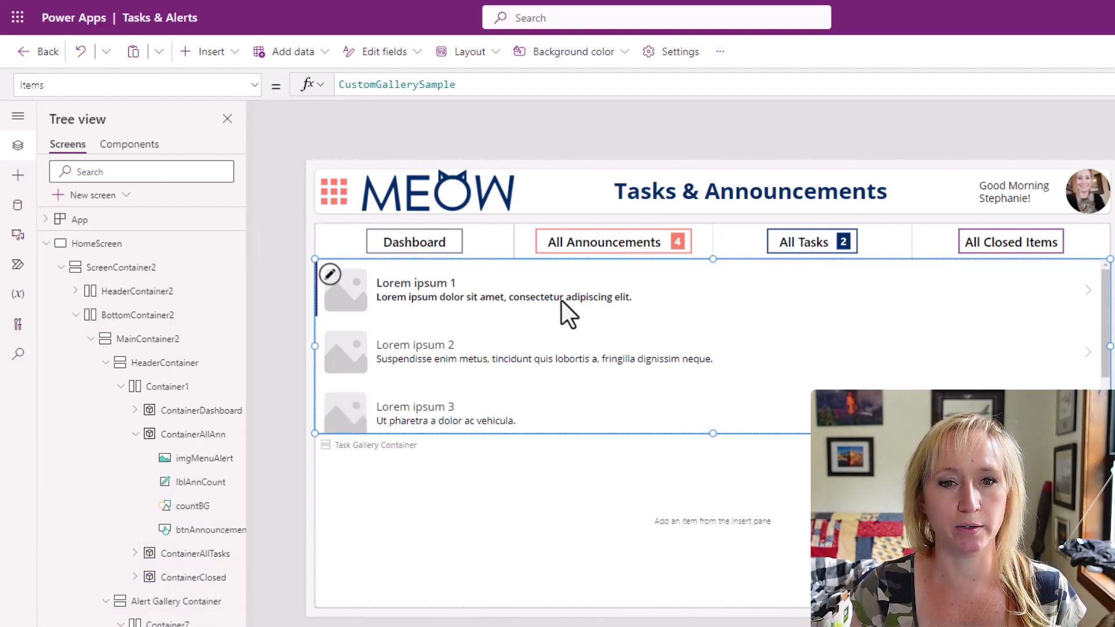
Delete the new gallery's default rectangle, separator, next arrow, subtitle, title and image controls.
left_click(124, 620)
scroll(124, 620, "down", 2)
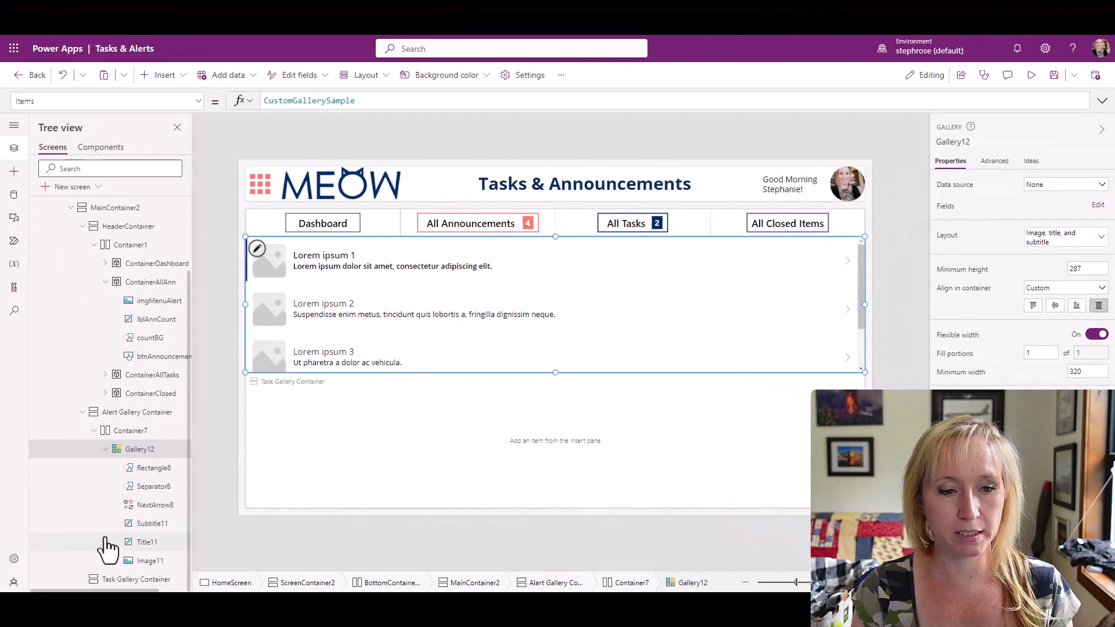
left_click(152, 468)
left_click(154, 487, "ctrl")
left_click(157, 505, "ctrl")
left_click(153, 522, "ctrl")
left_click(150, 542, "ctrl")
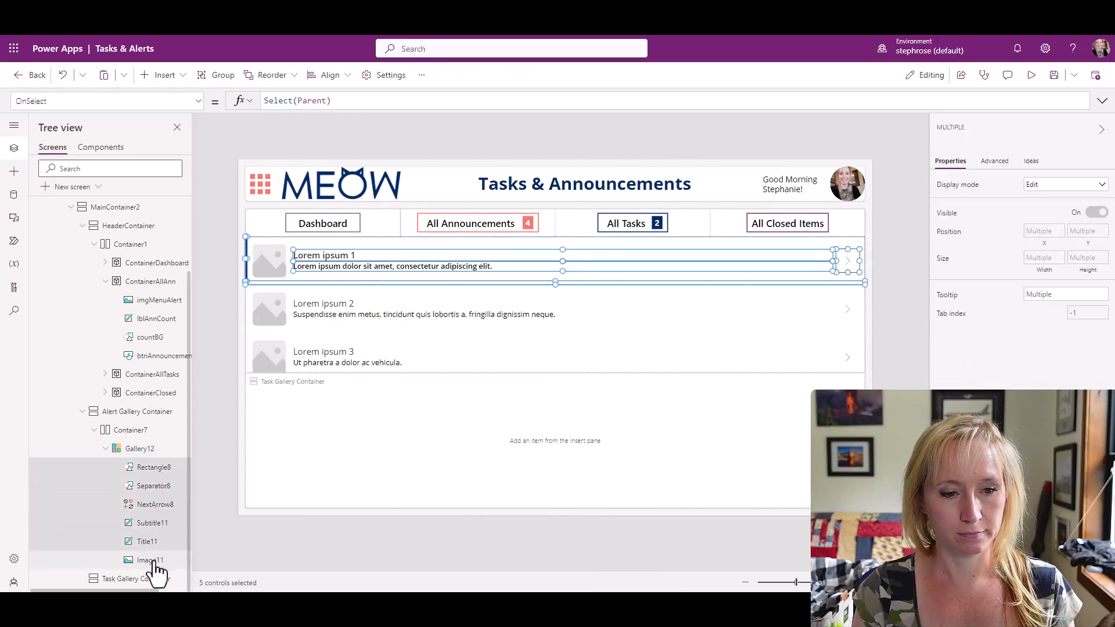
left_click(151, 560, "ctrl")
key("Delete")
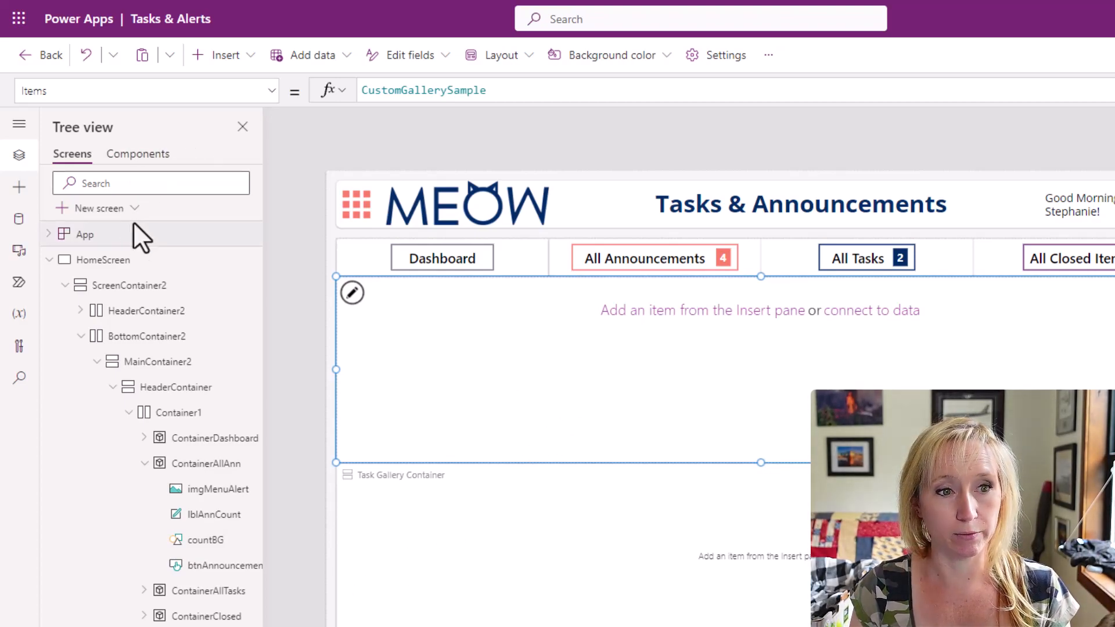
Examine the App's OnStart formula, especially the colOpenAlerts and colClosedAlerts collections that filter and sort Announcements by Expires.
left_click(137, 238)
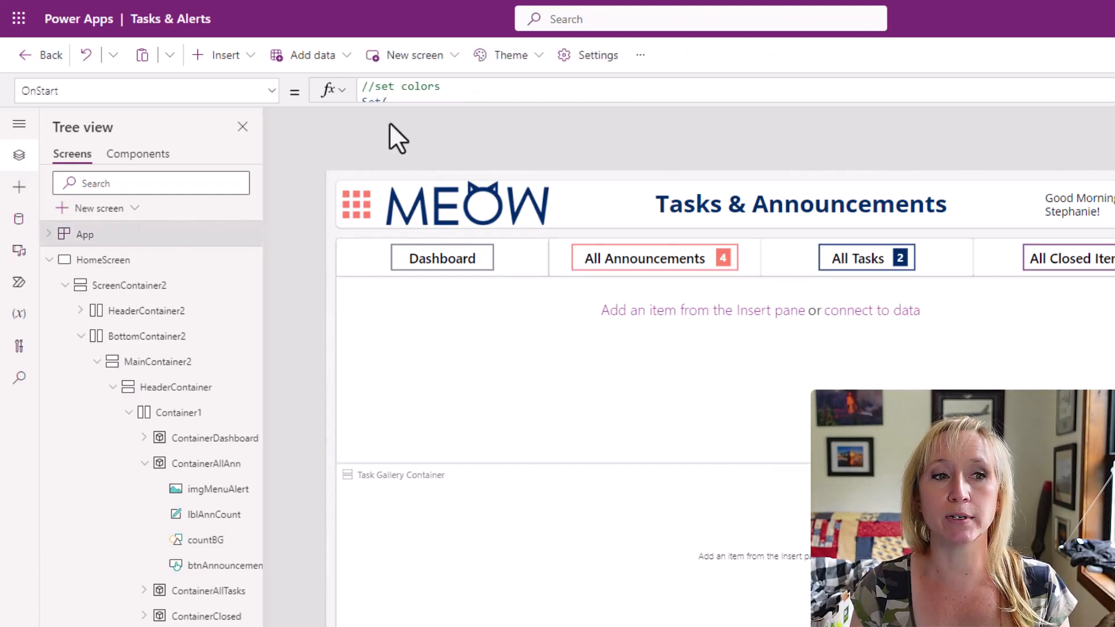
left_click_drag(458, 103, 461, 560)
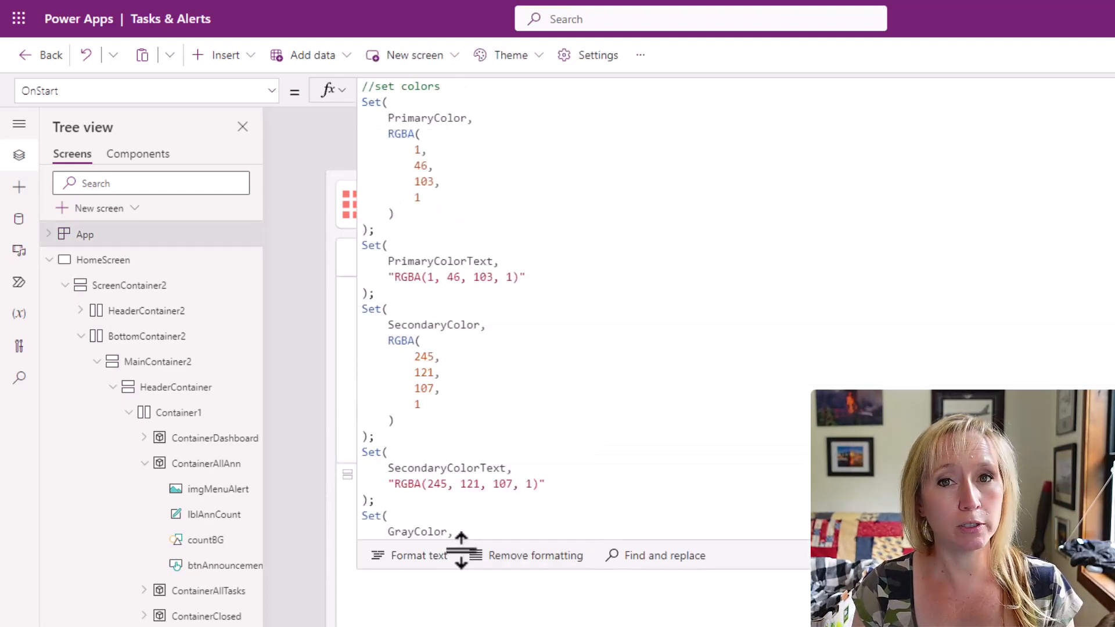
scroll(737, 280, "down", 4)
scroll(737, 280, "down", 10)
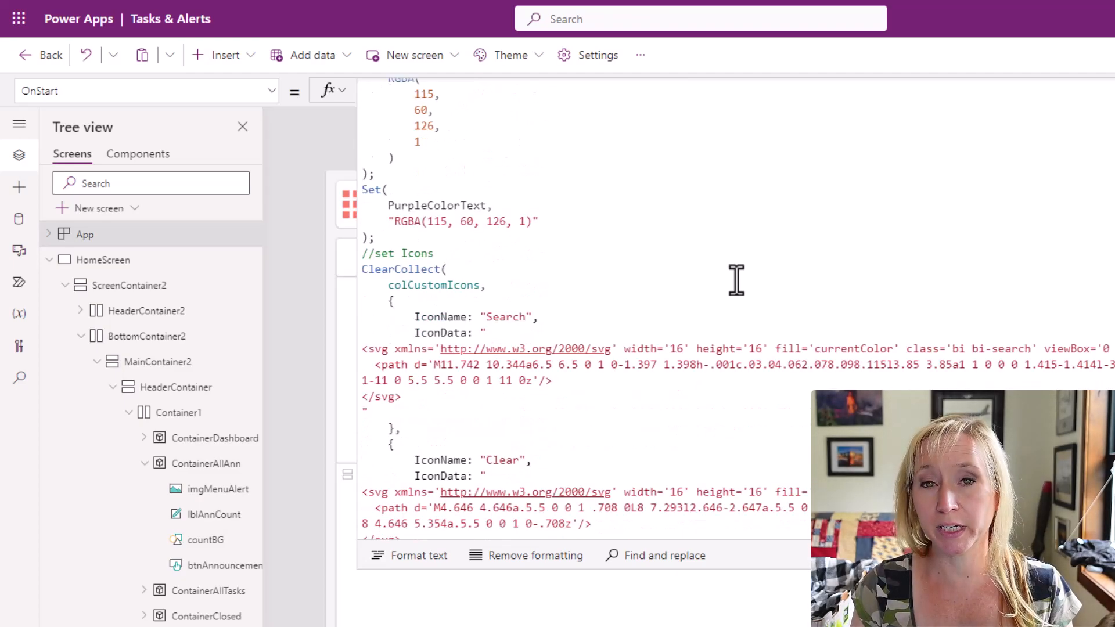
scroll(737, 280, "down", 10)
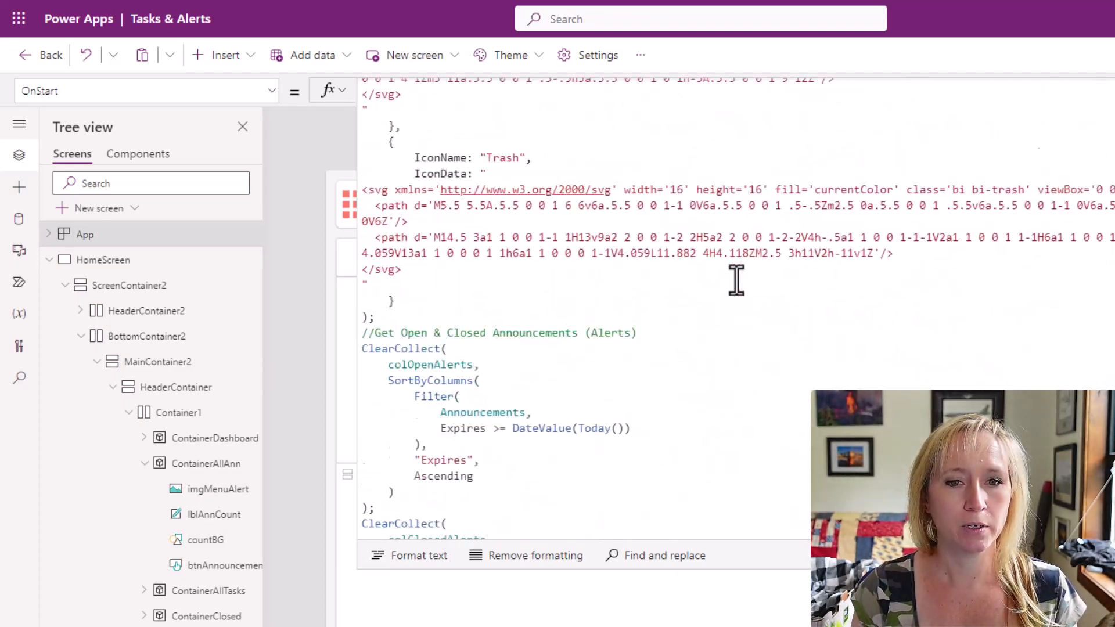
scroll(736, 281, "up", 3)
scroll(737, 281, "up", 2)
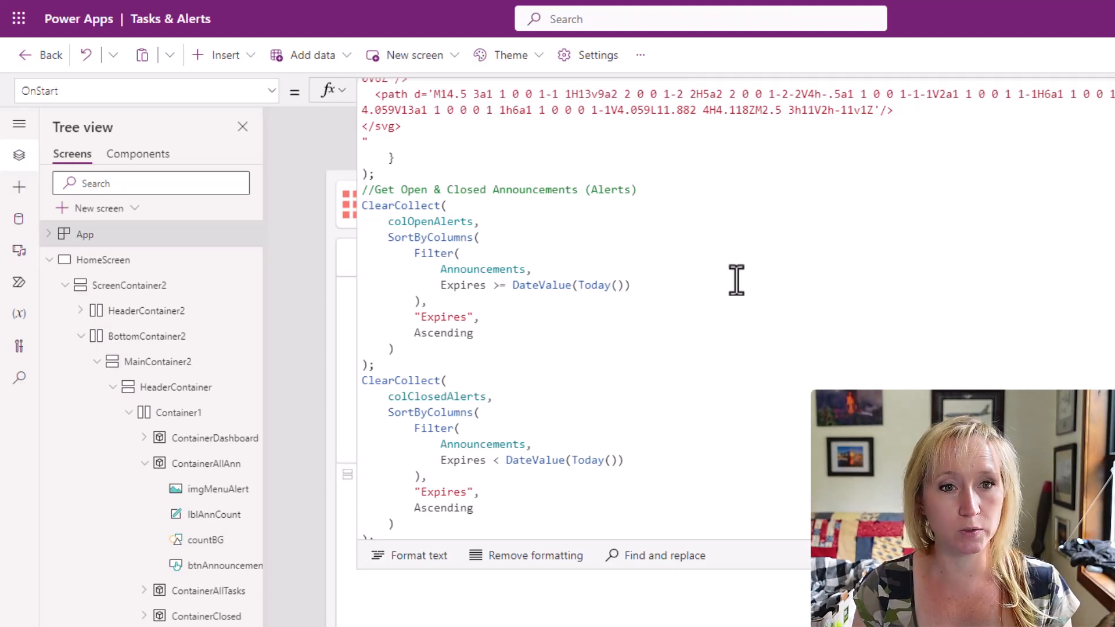
scroll(736, 280, "down", 1)
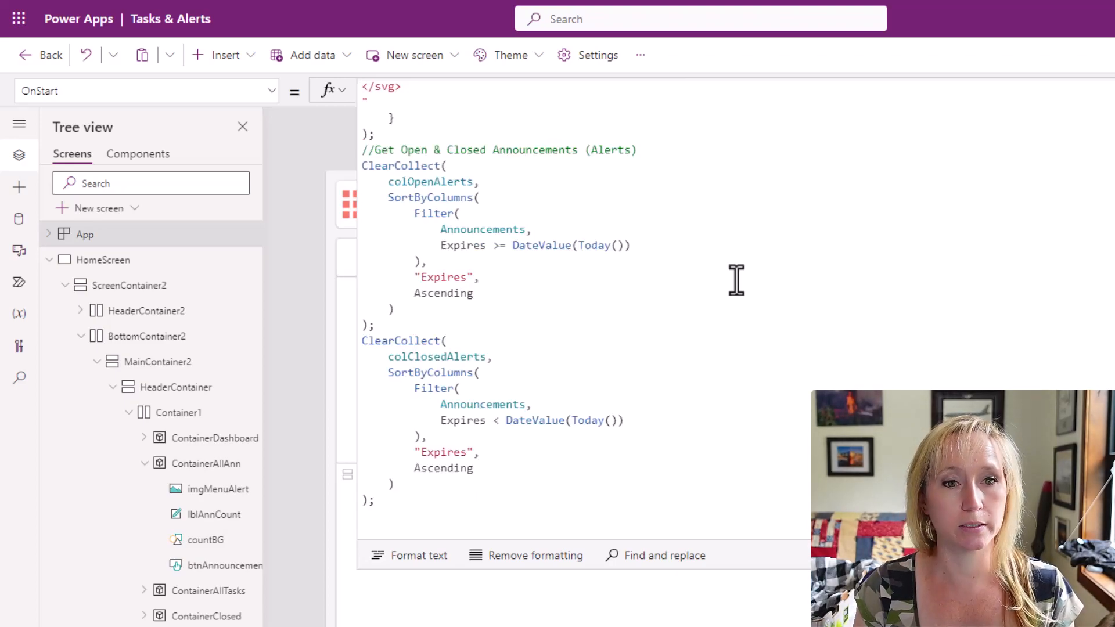
left_click(658, 154)
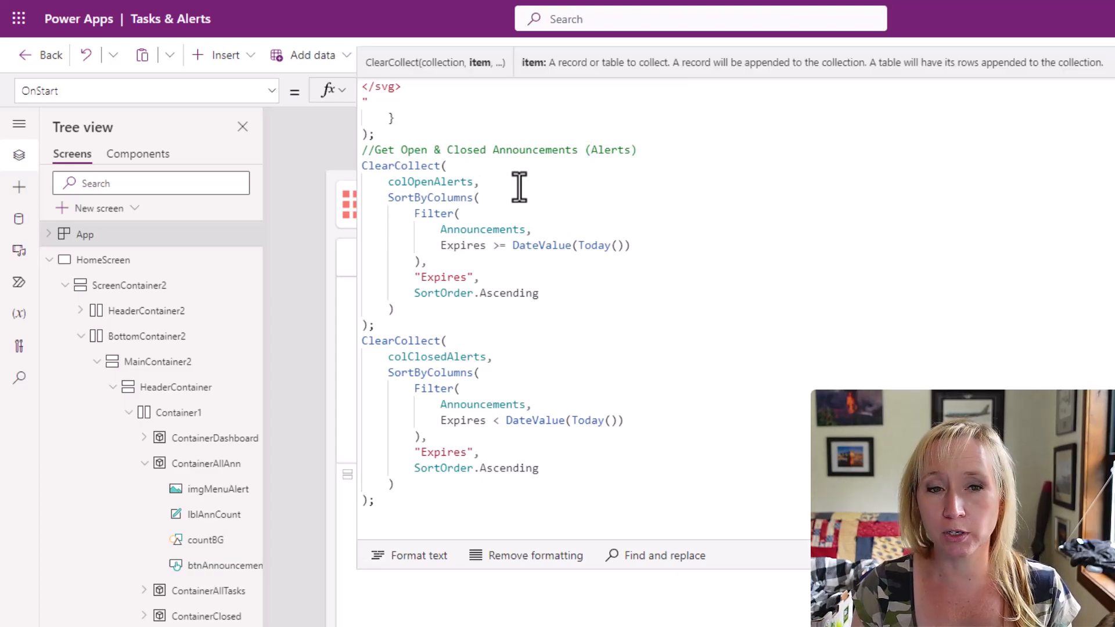
left_click(587, 230)
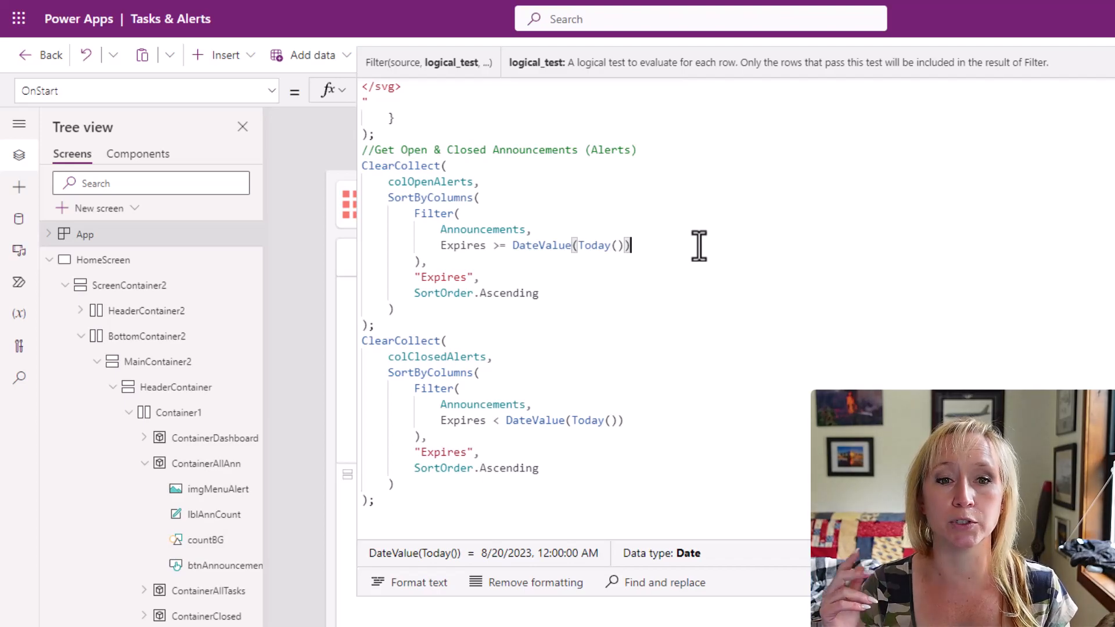
left_click(703, 281)
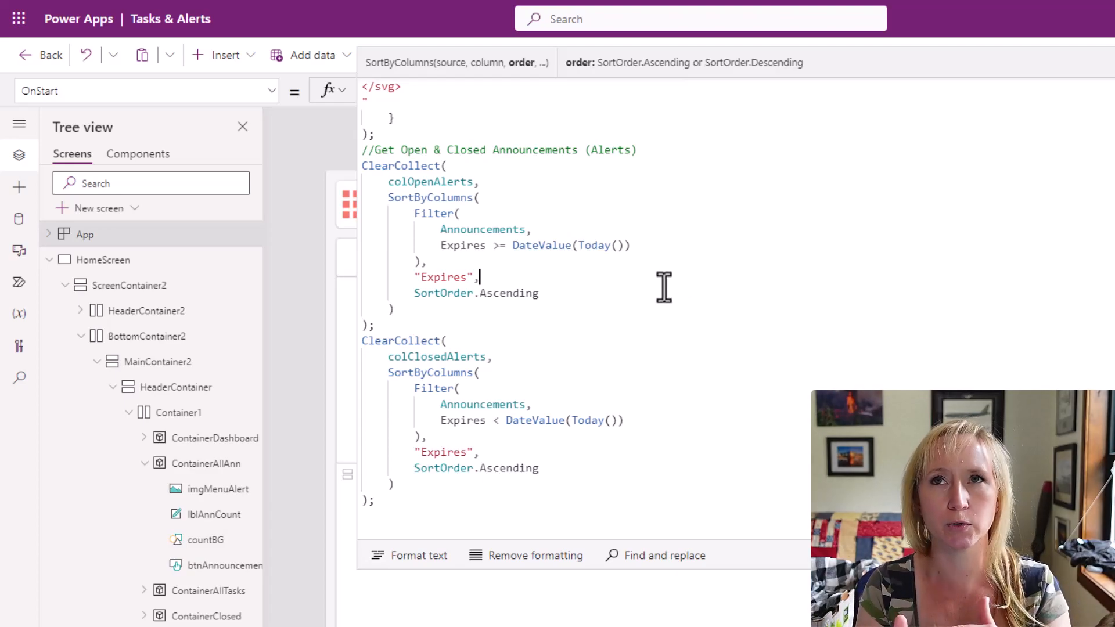
Set the new gallery's data source to colOpenAlerts and rename the gallery galOpenAlerts.
left_click(609, 361)
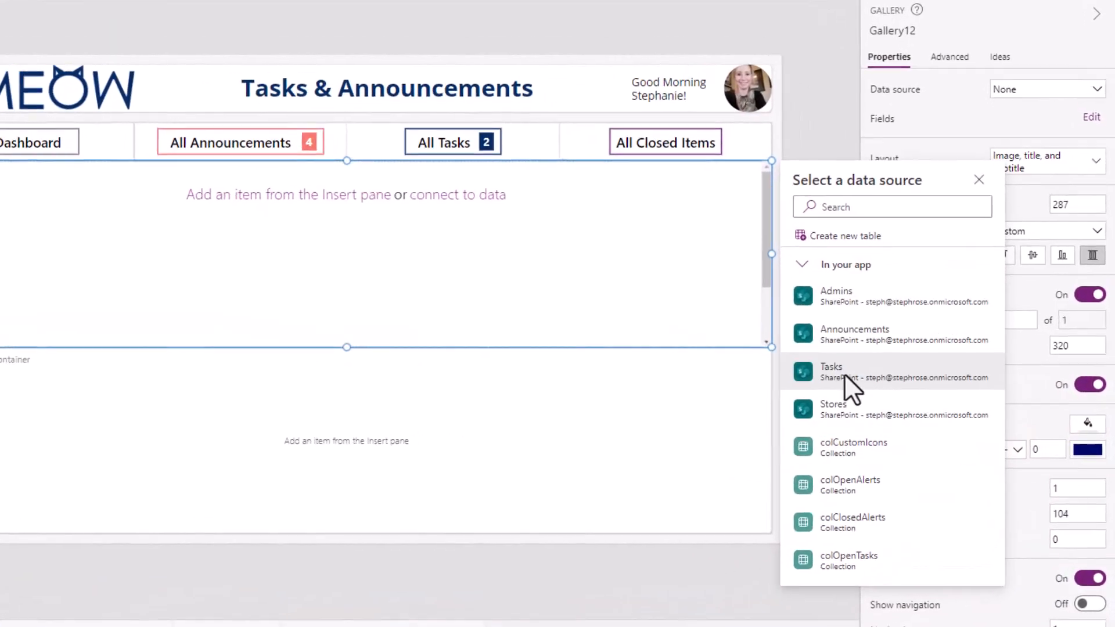
left_click(853, 488)
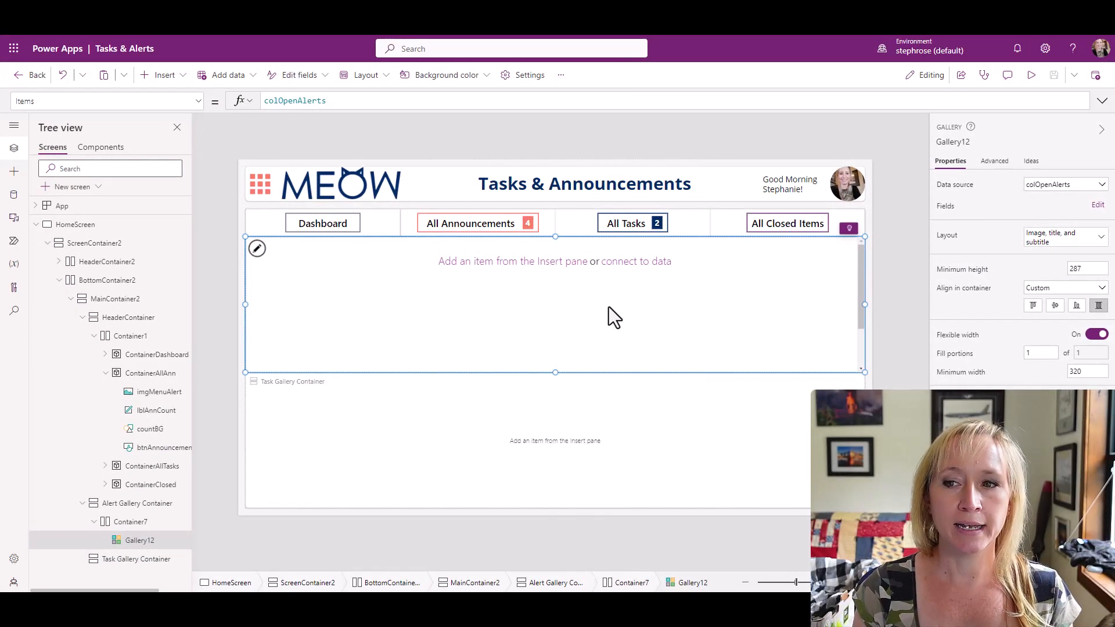
double_click(153, 541)
type("galOpenA")
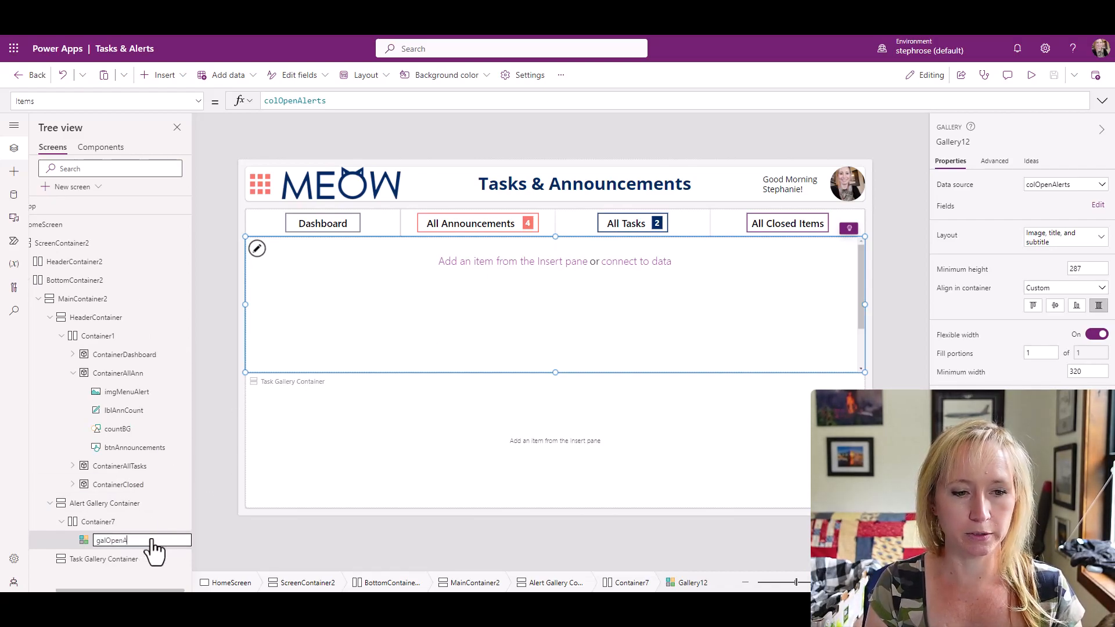
type("lerts")
key("Return")
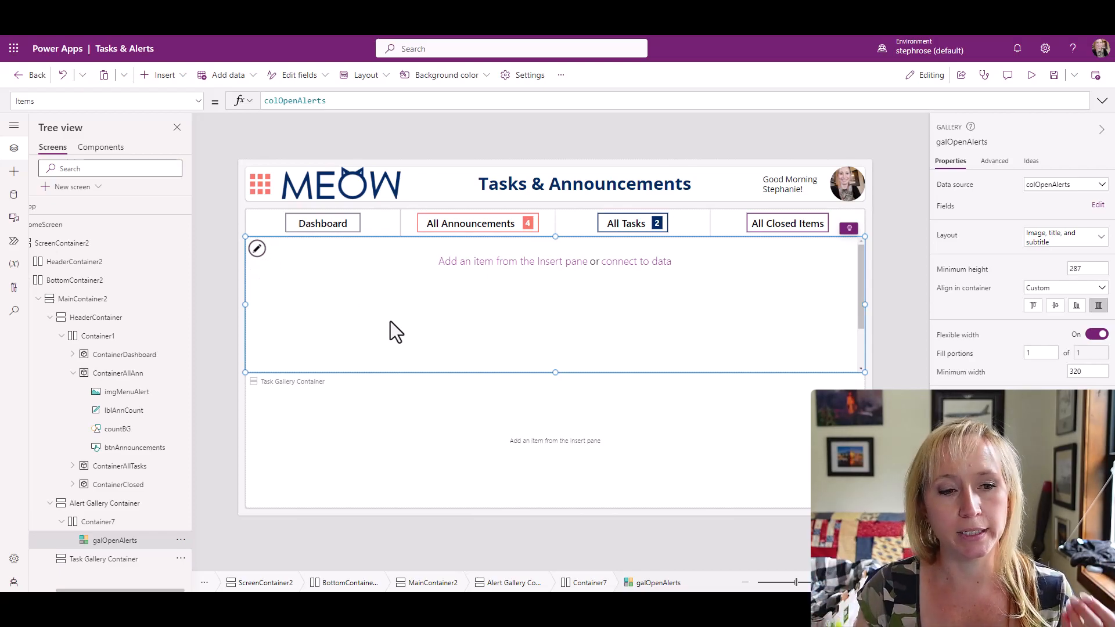
Set the fill color of MainContainer2 to transparent.
left_click(105, 505)
left_click(102, 336)
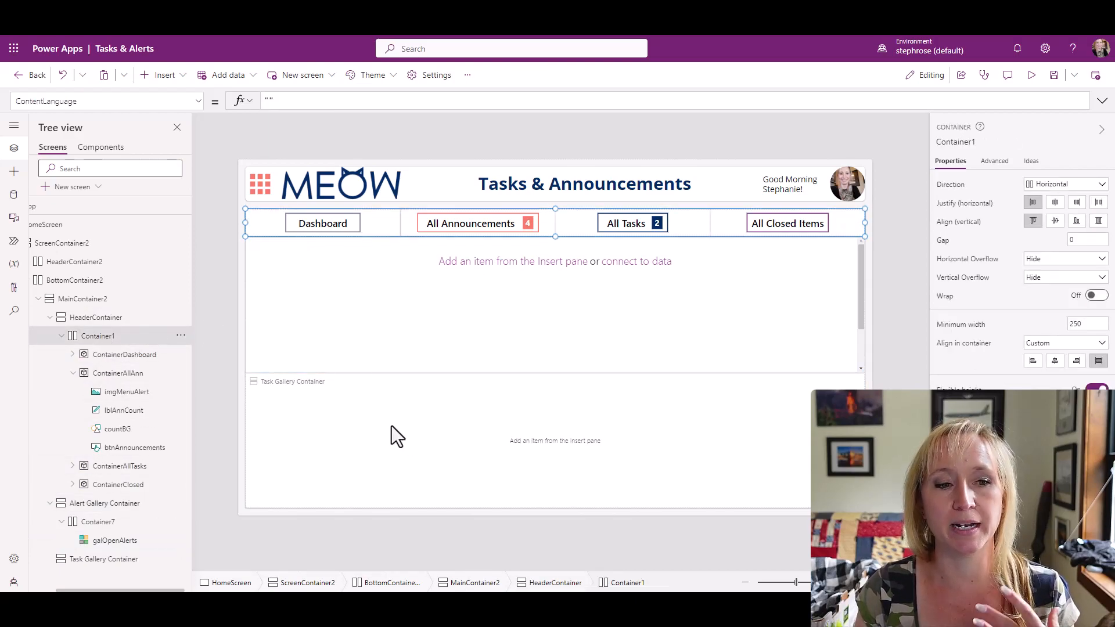
left_click(98, 318)
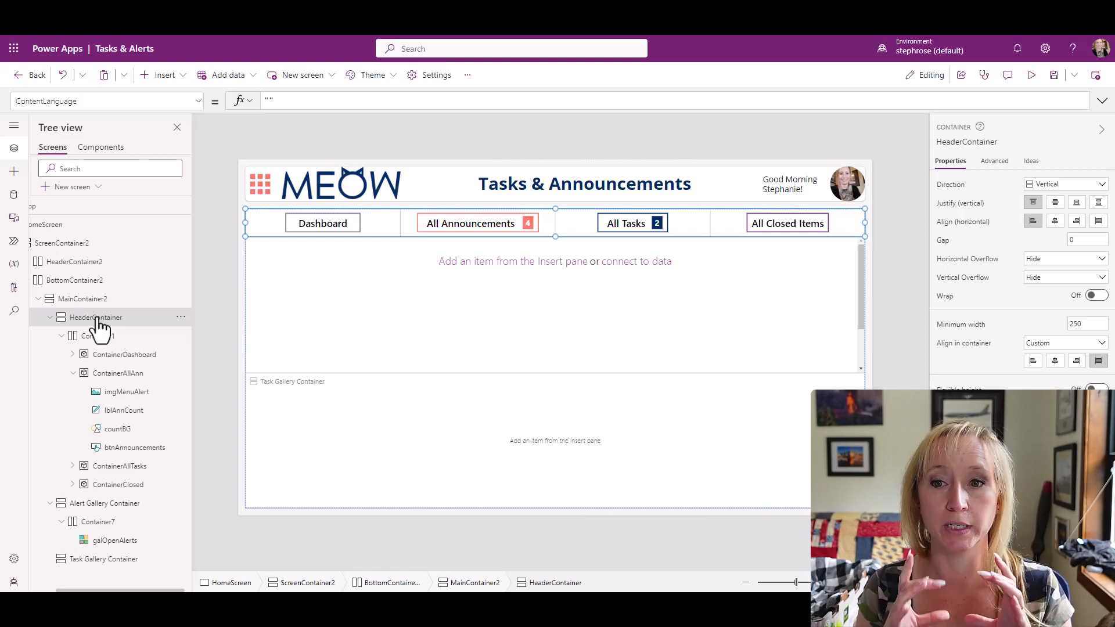
left_click(96, 309)
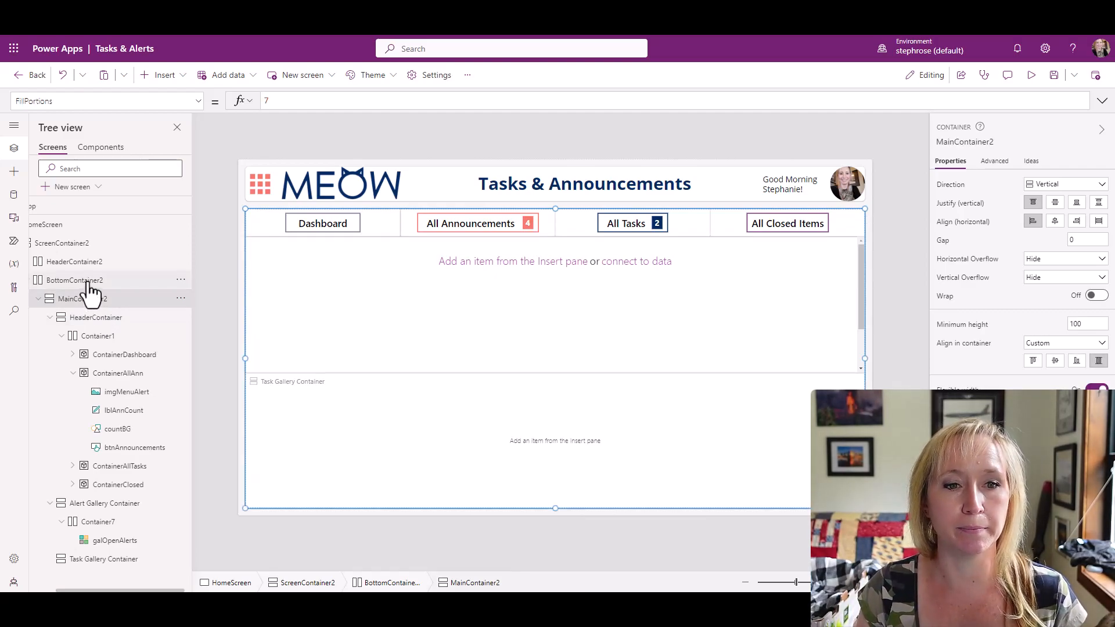
left_click(87, 281)
left_click(86, 298)
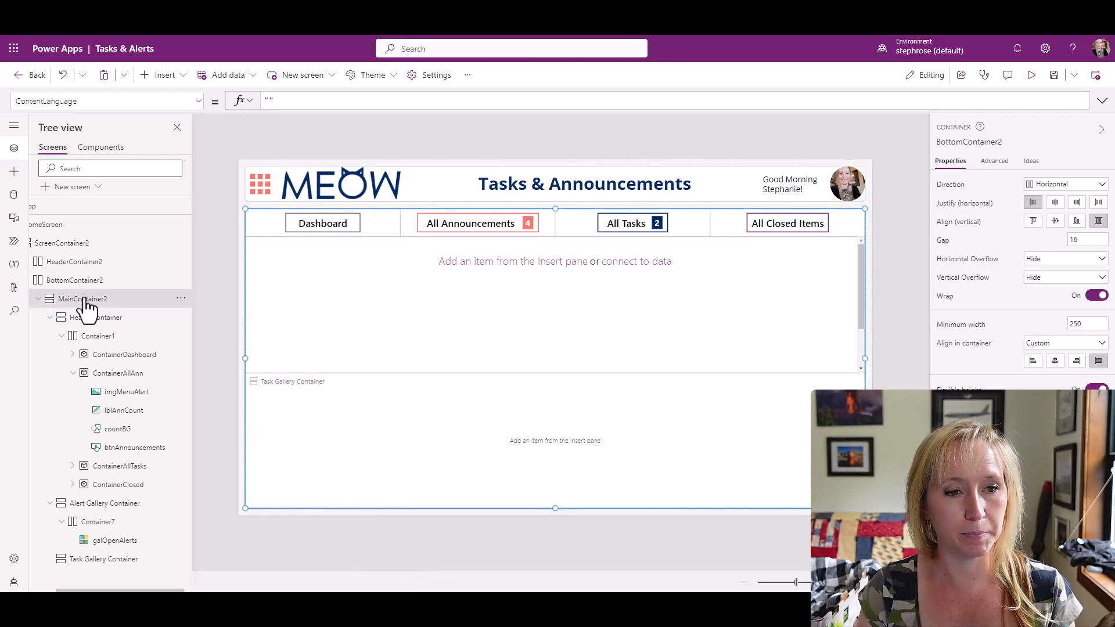
left_click(79, 284)
left_click(82, 299)
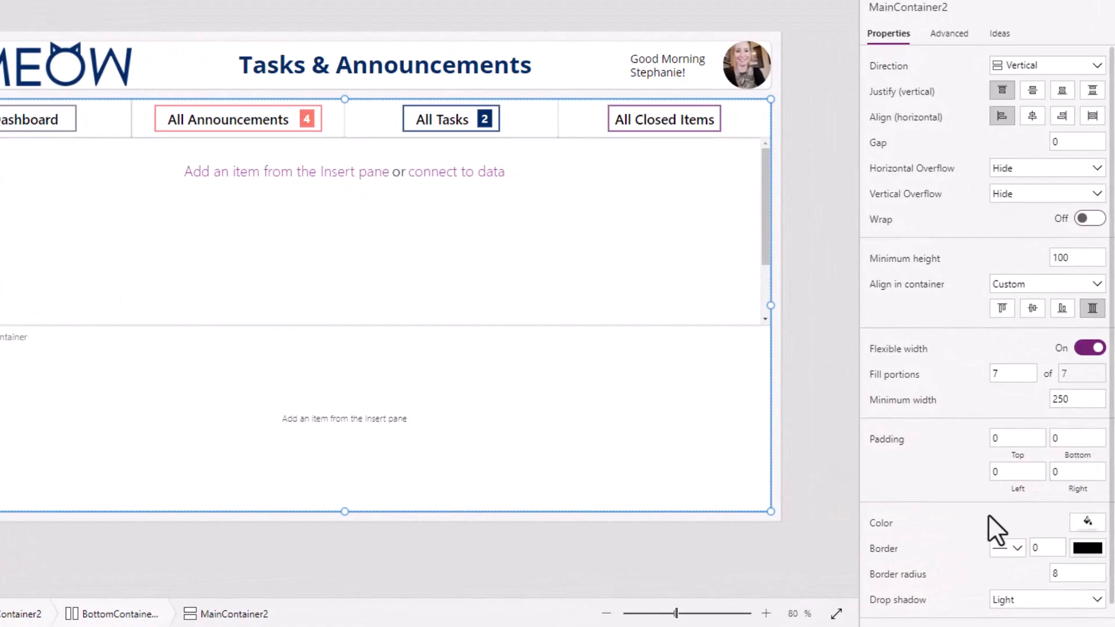
left_click(1082, 523)
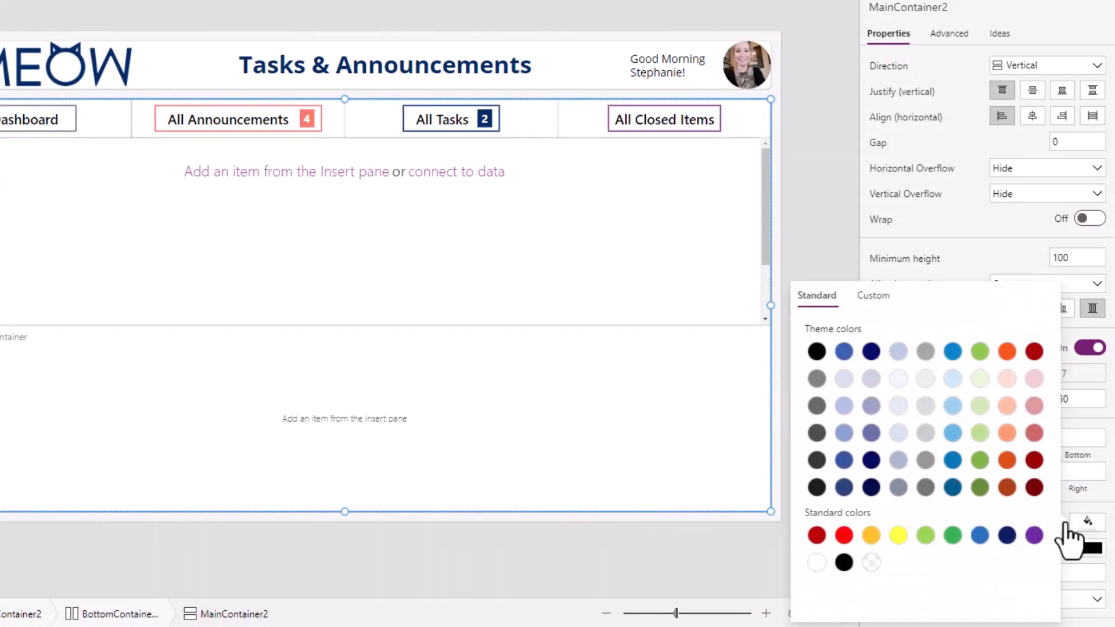
left_click(872, 562)
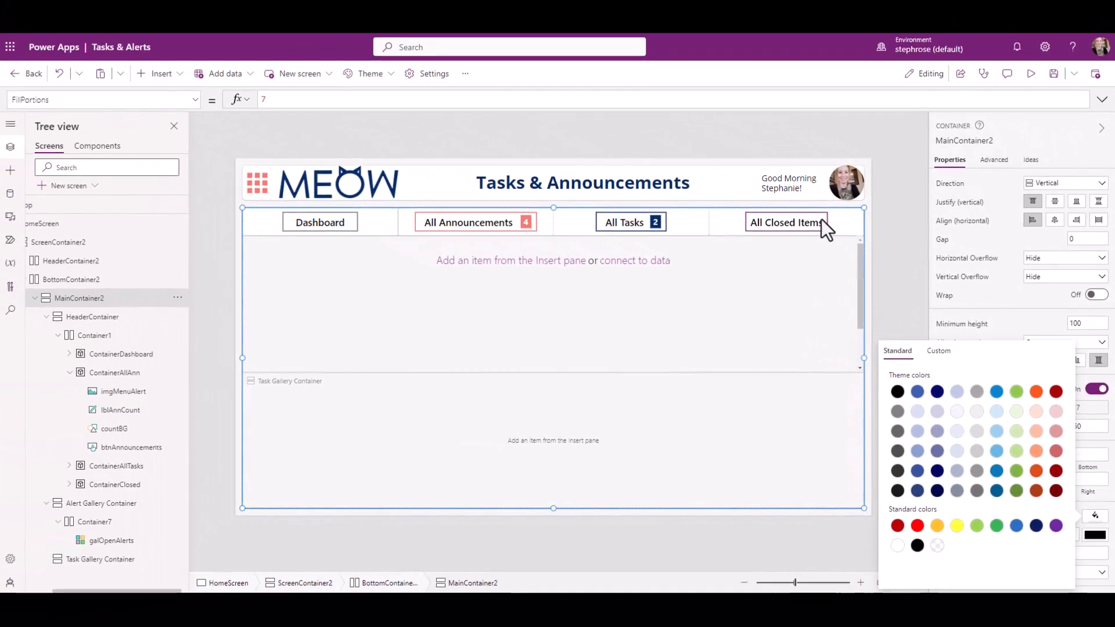
left_click(723, 228)
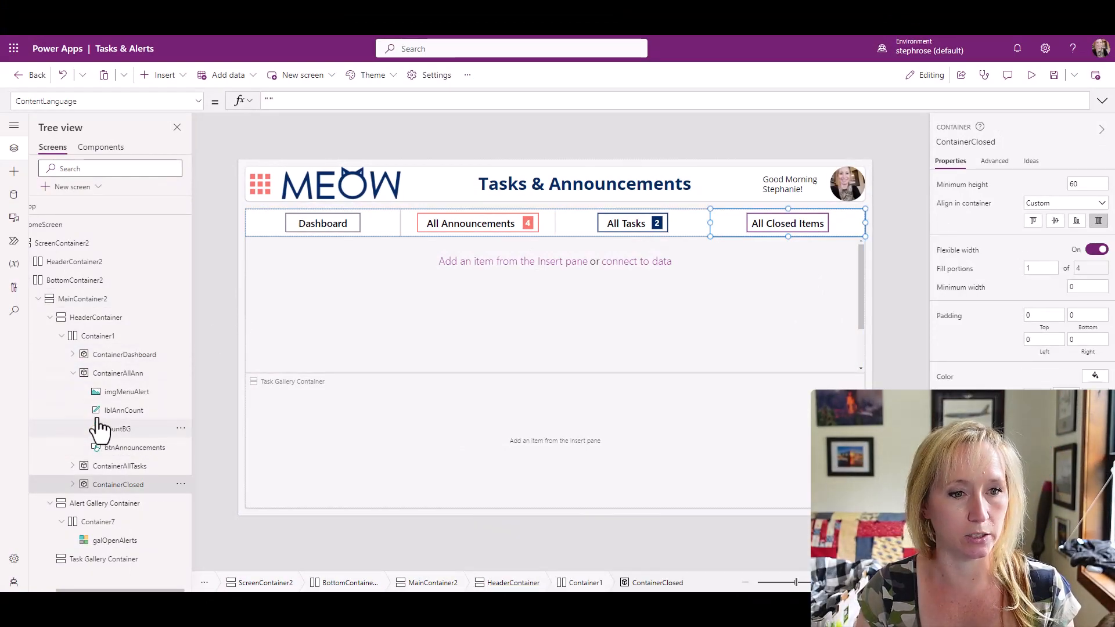
left_click(104, 337)
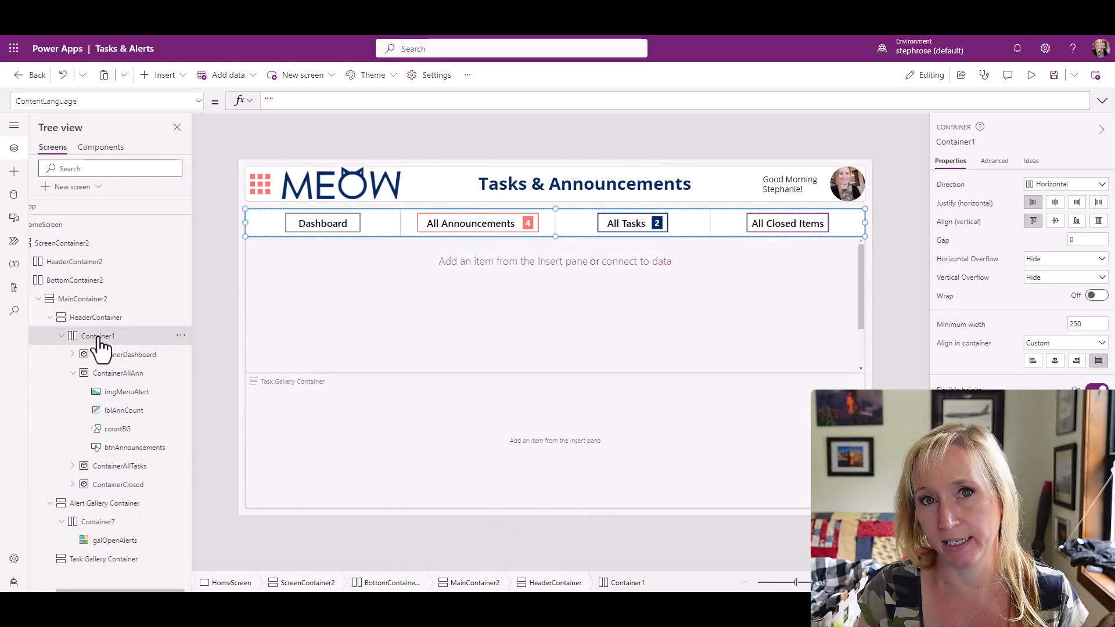
Insert a button into the item template of the galOpenAlerts gallery.
left_click(114, 540)
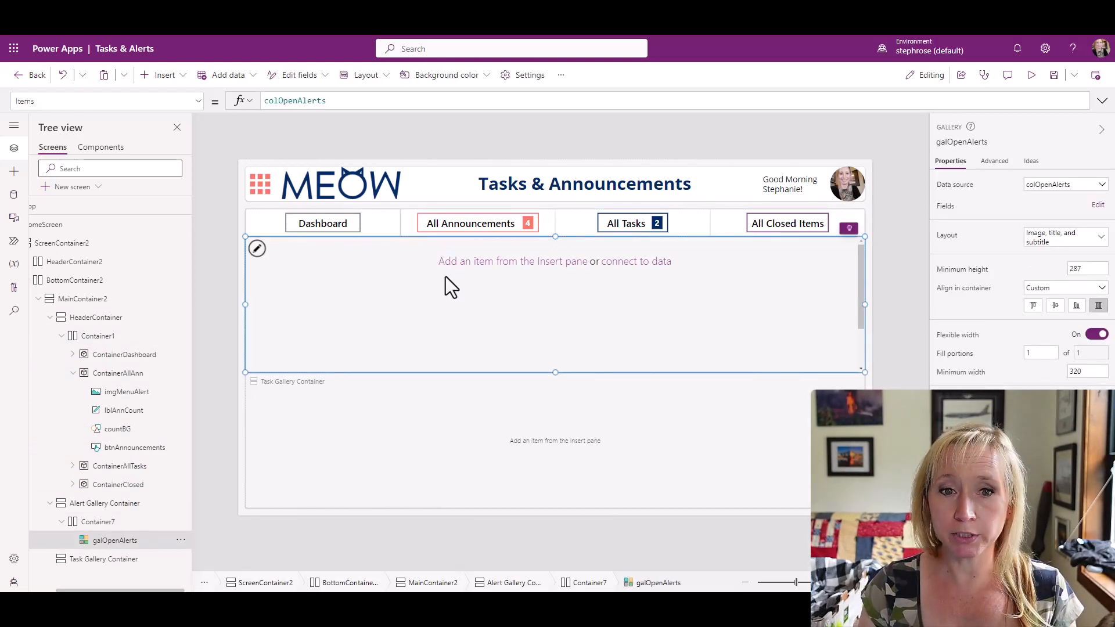
left_click(258, 250)
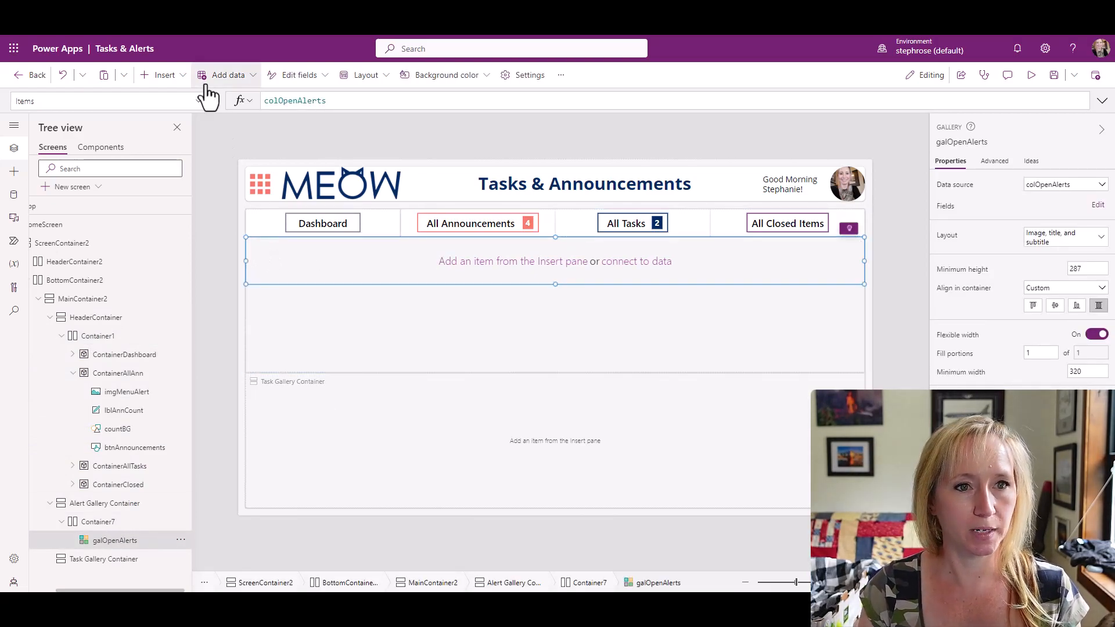
left_click(165, 75)
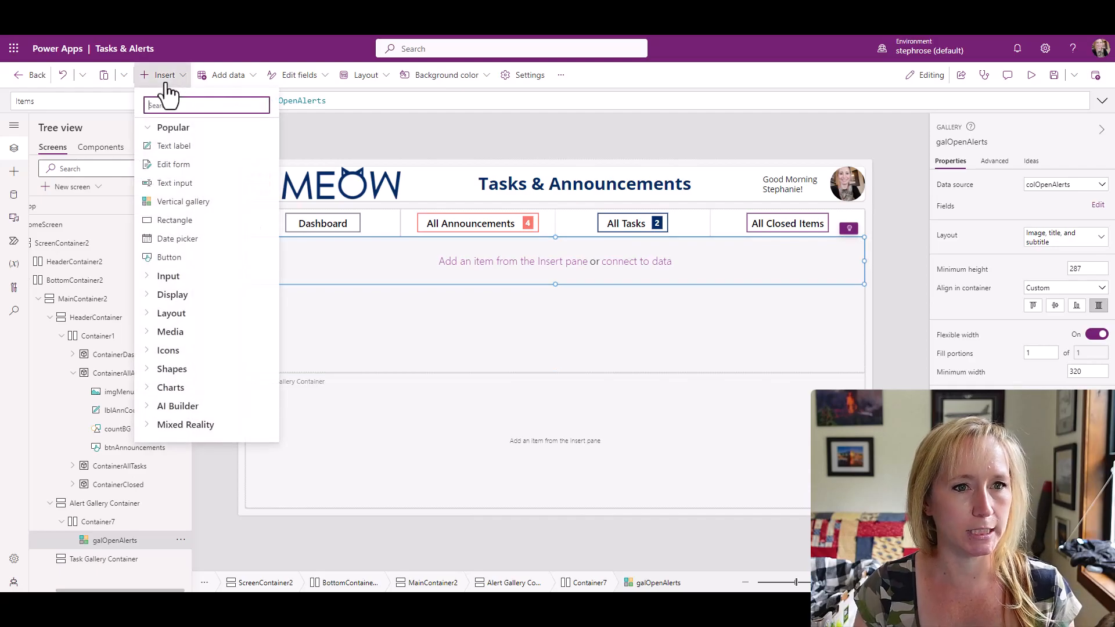
left_click(200, 266)
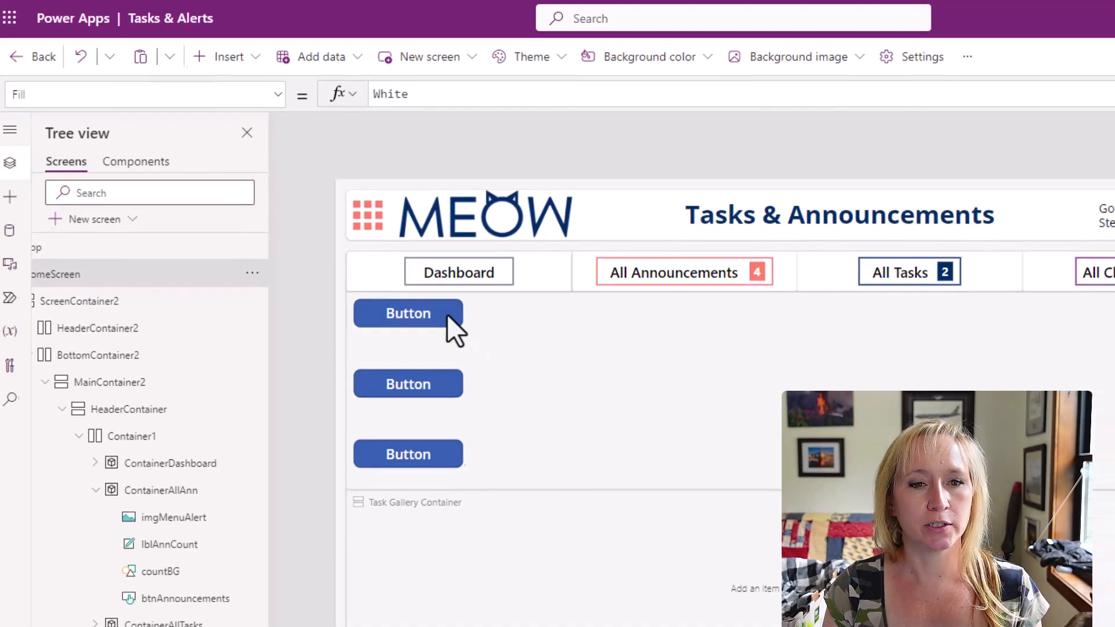
Set the gallery button's position to X 0 and Y 0.
left_click(420, 316)
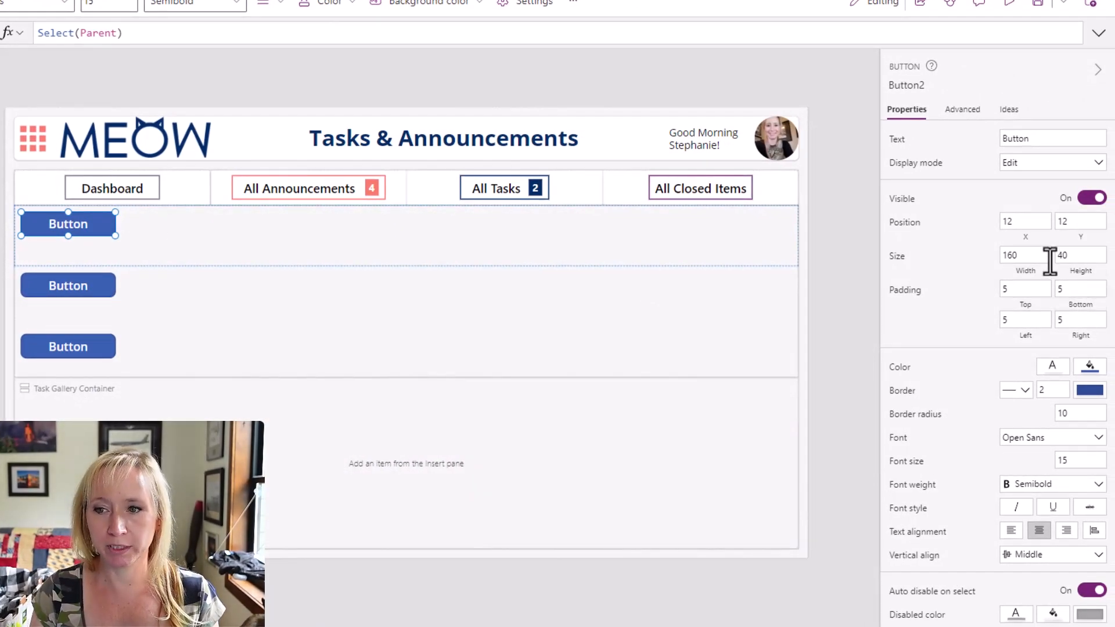
left_click(1017, 221)
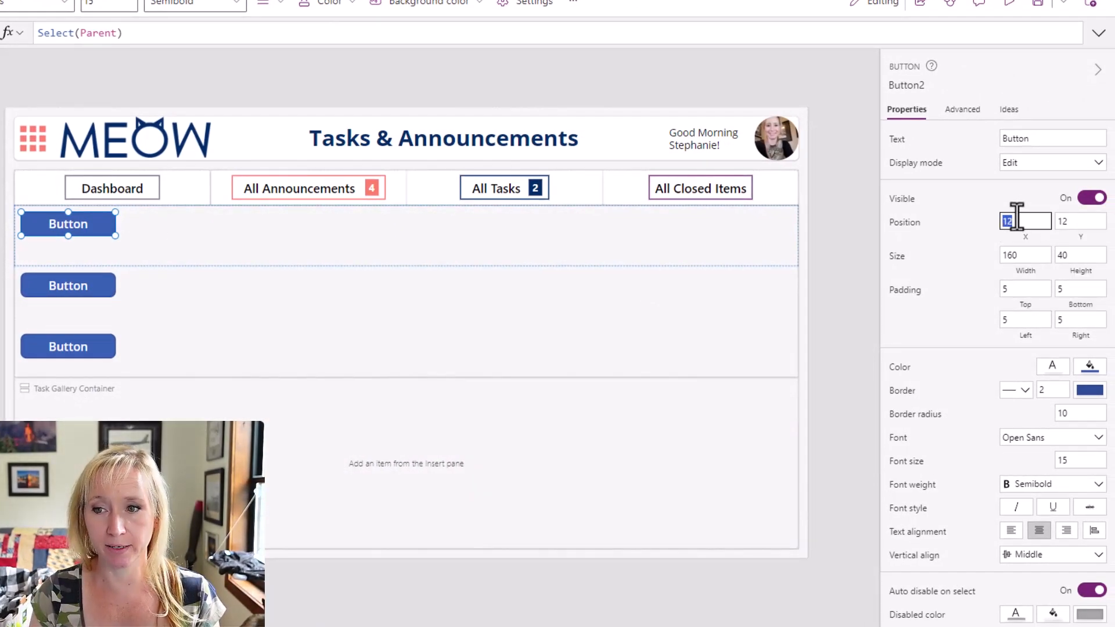
type("0")
key("Tab")
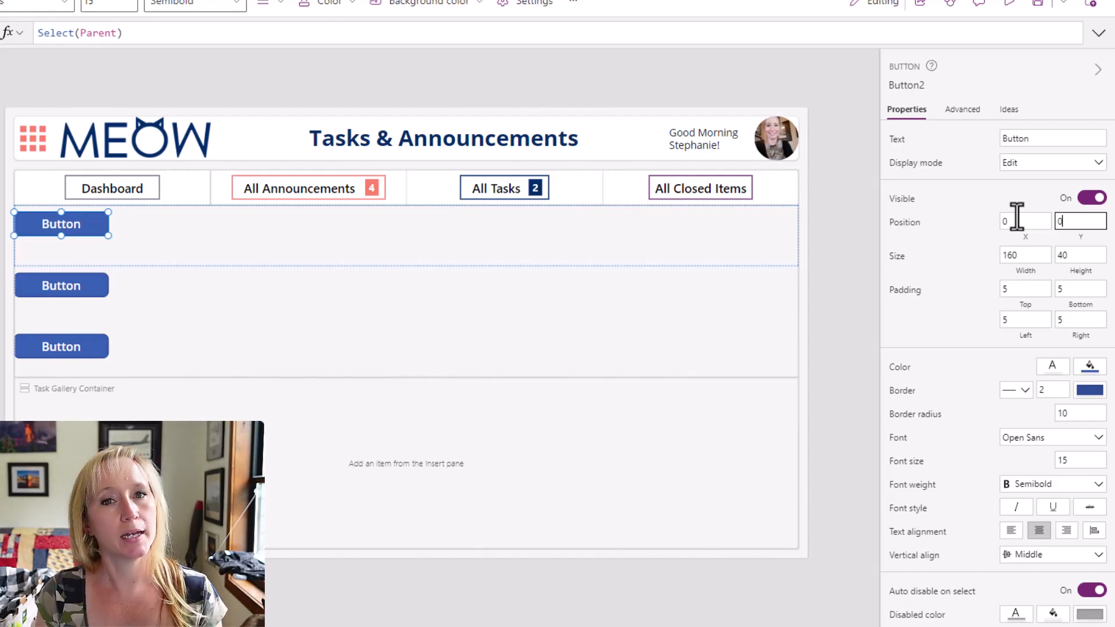
key("Tab")
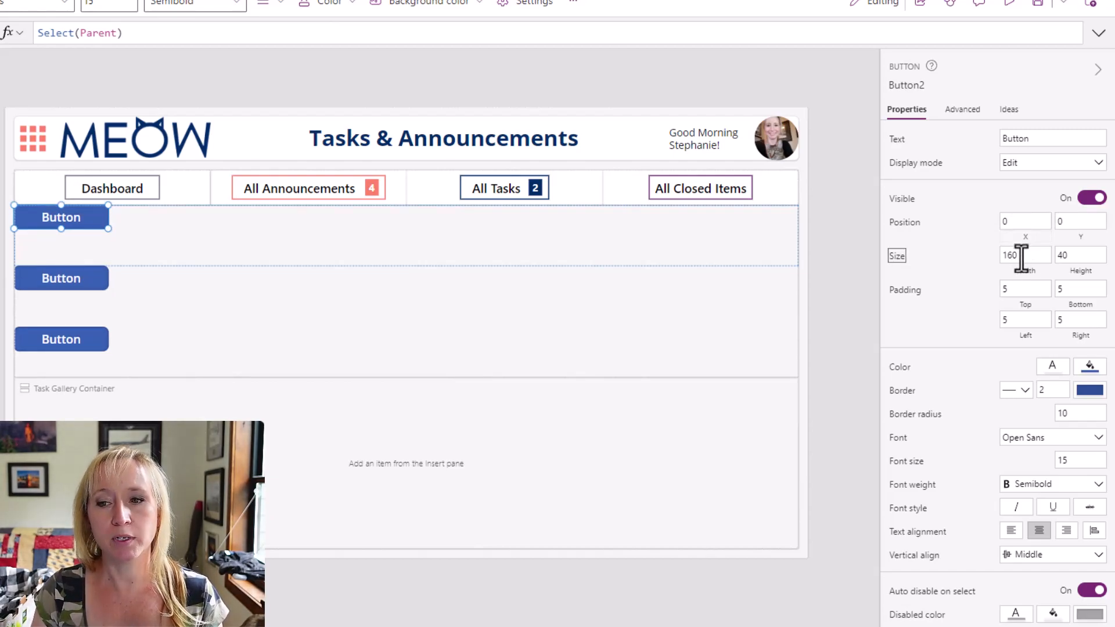
Set the gallery button's width formula to Parent.TemplateWidth.
key("Tab")
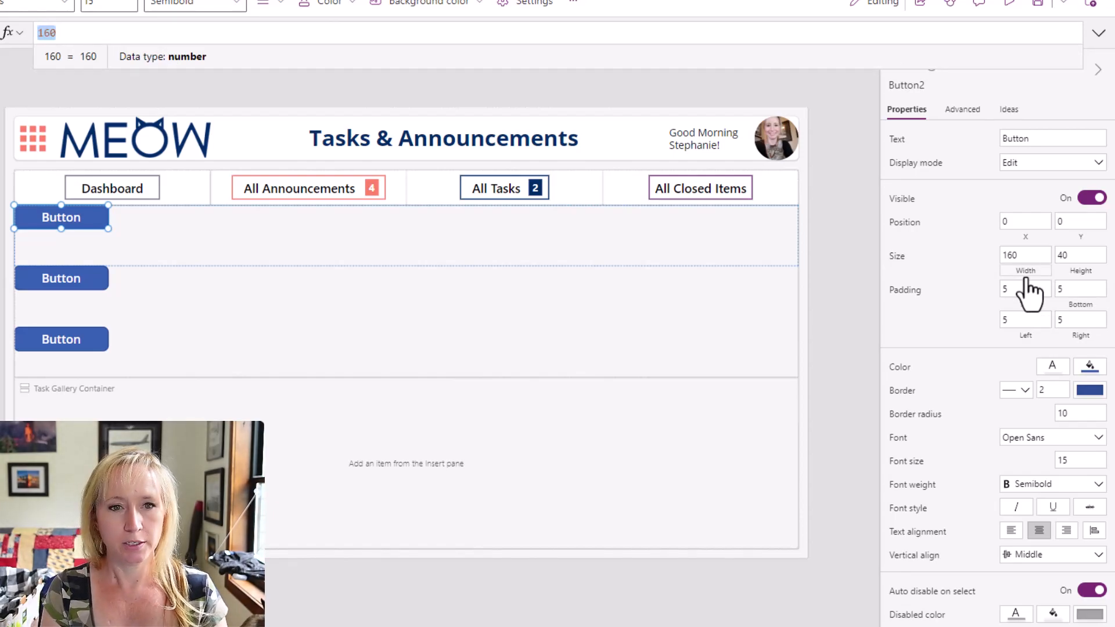
type("P")
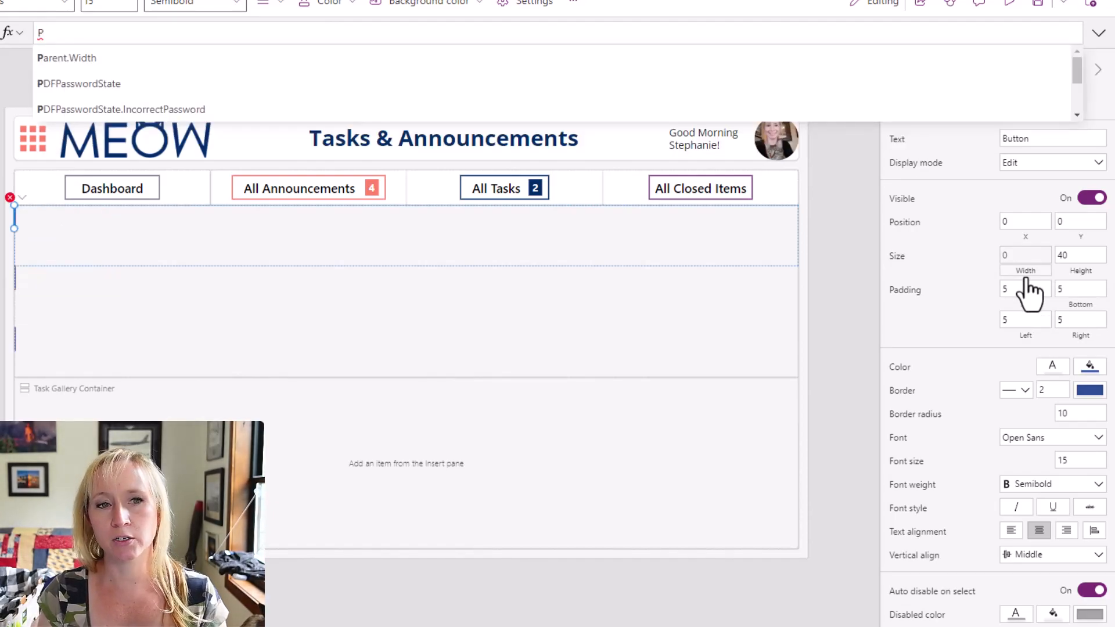
type("arent.Width")
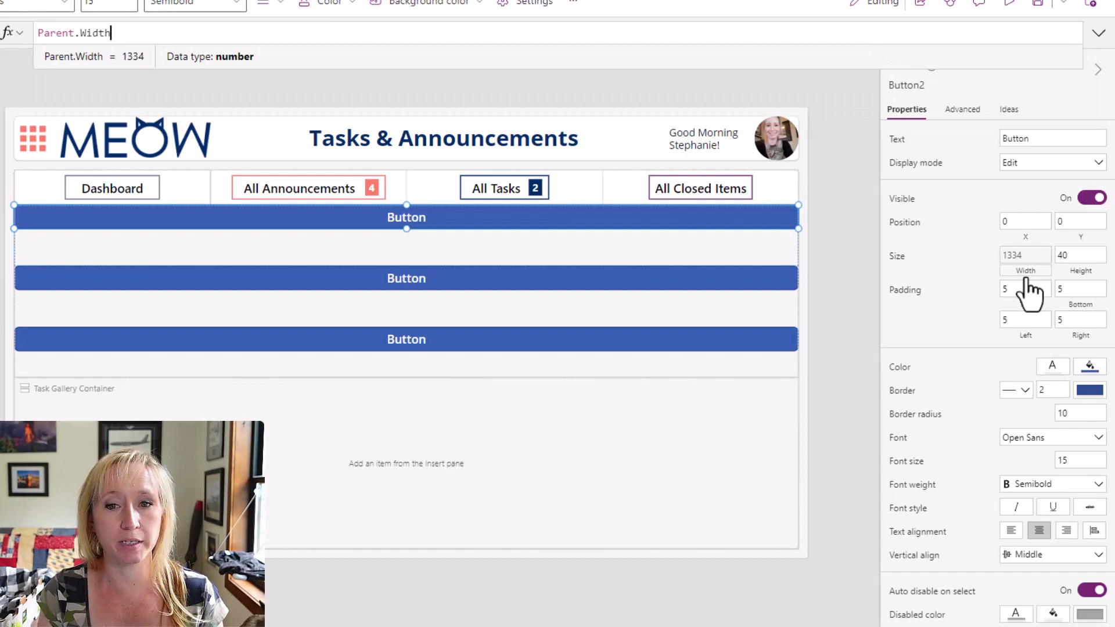
key("ctrl+shift+Left")
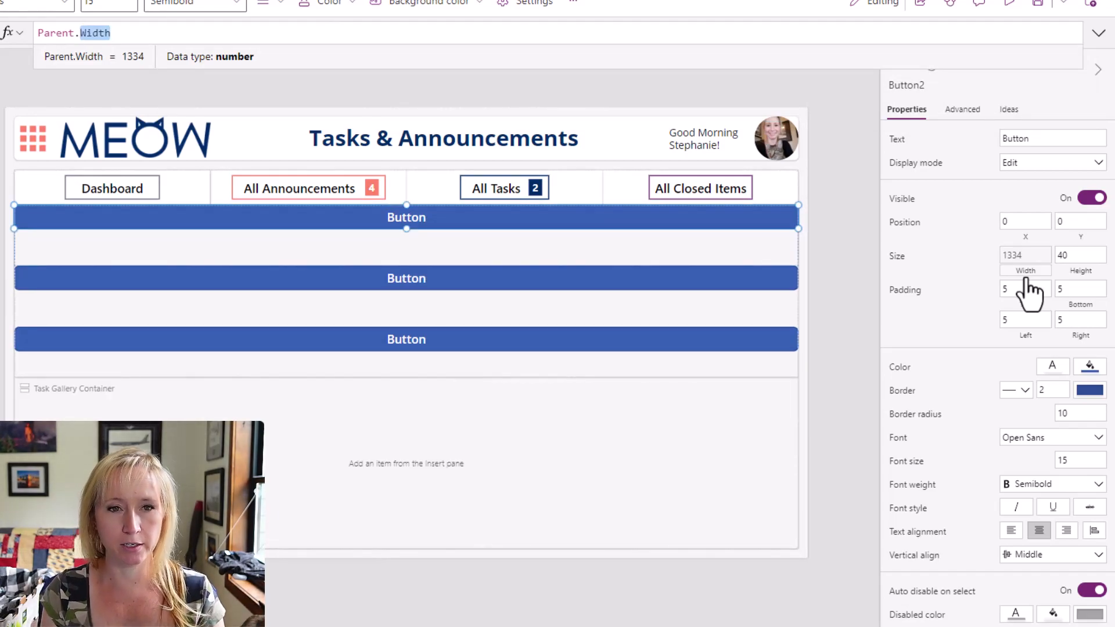
type("Te")
key("Down")
key("Down")
key("Down")
key("Tab")
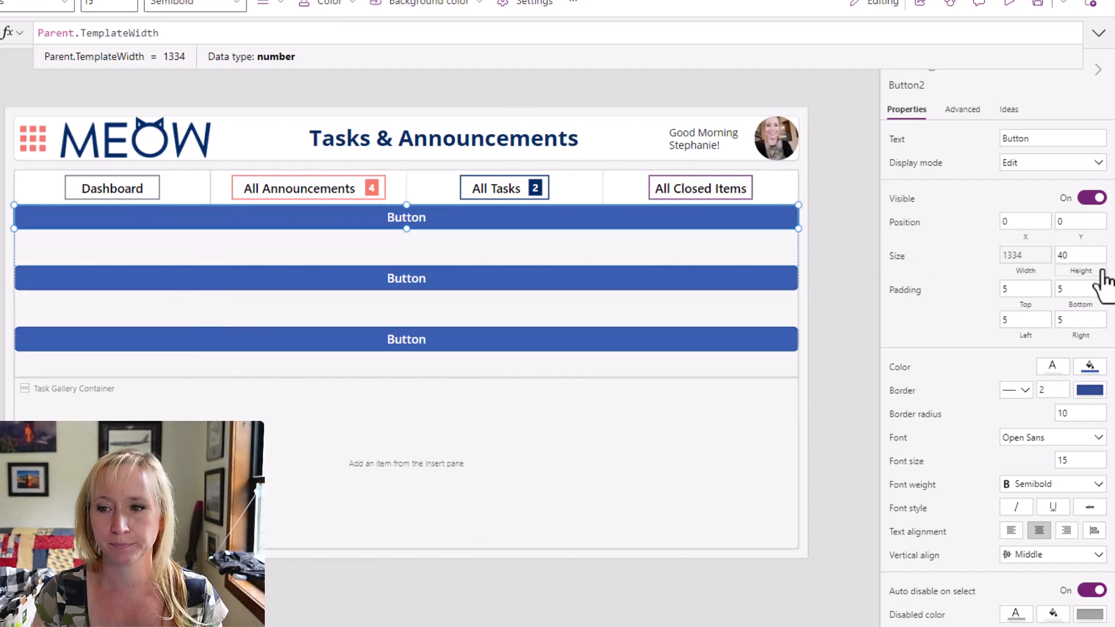
Set the gallery button's height formula to Parent.TemplateHeight.
left_click(1084, 263)
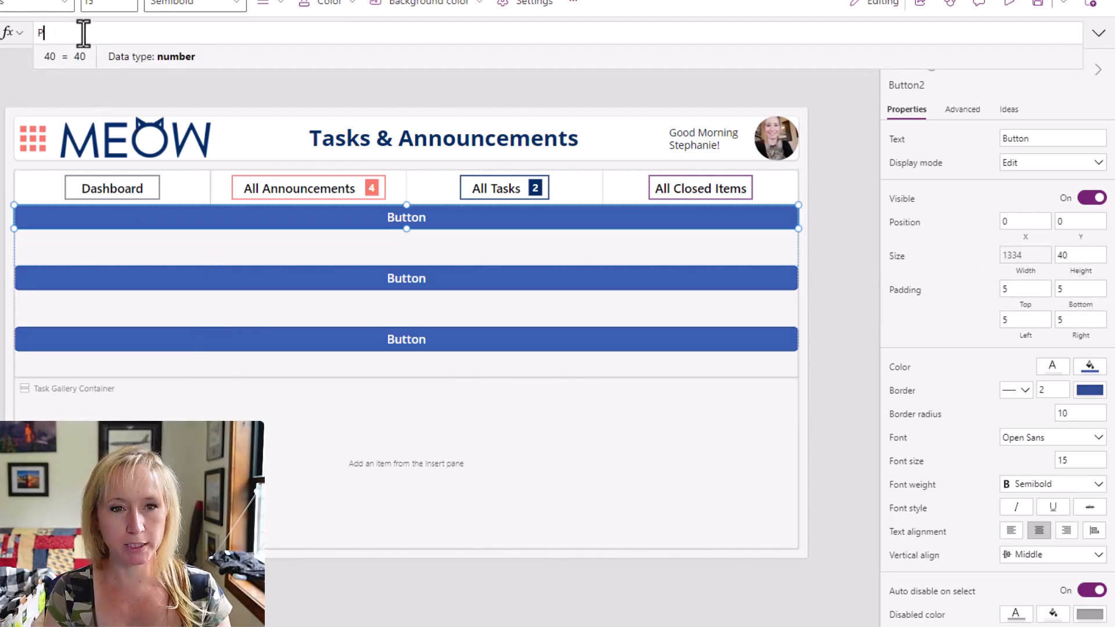
type("P")
key("Tab")
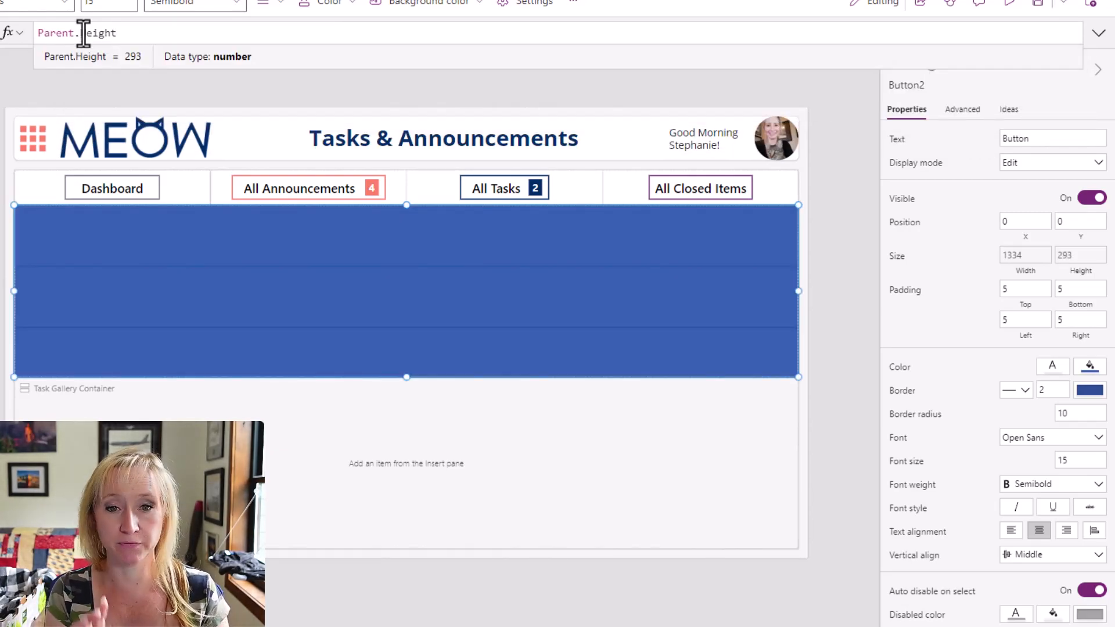
type("Te")
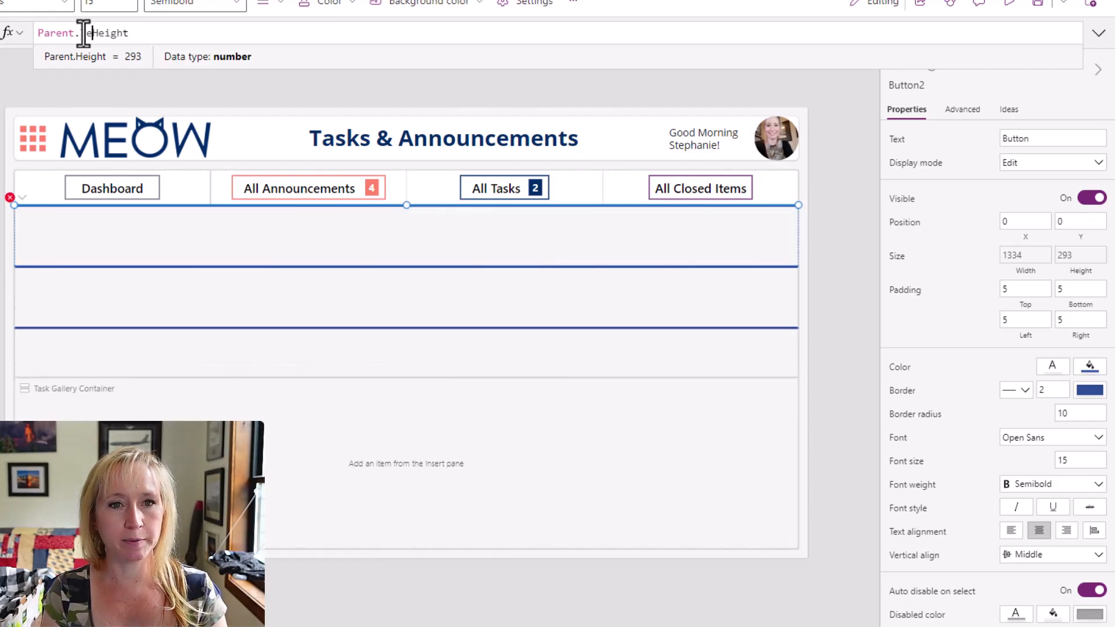
key("Down")
key("Tab")
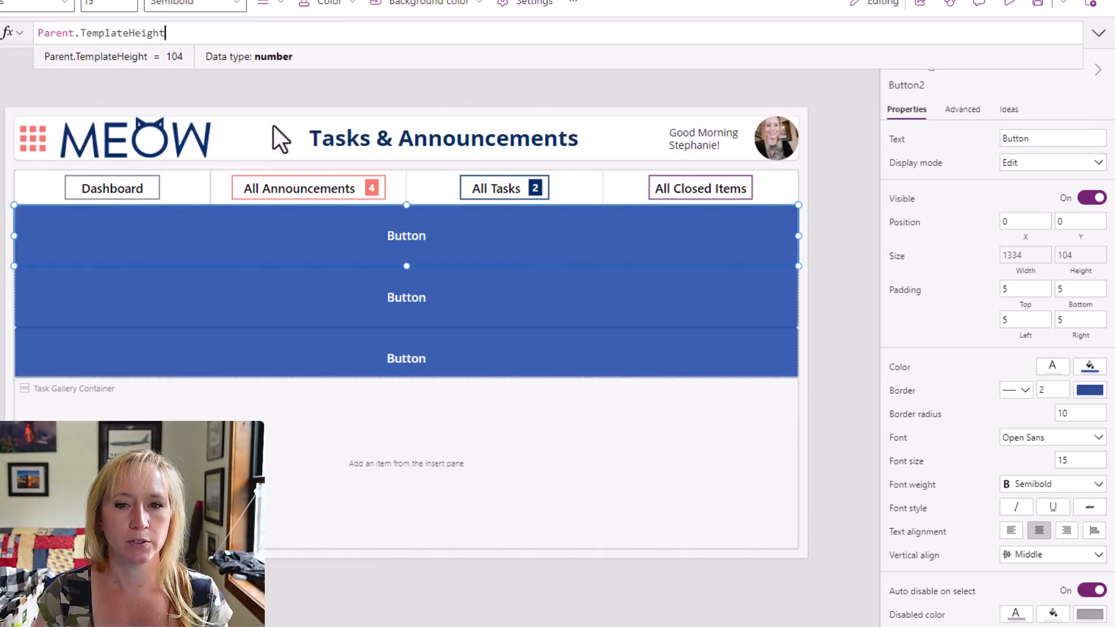
Clear the gallery button's Text property so it has no label.
left_click(898, 142)
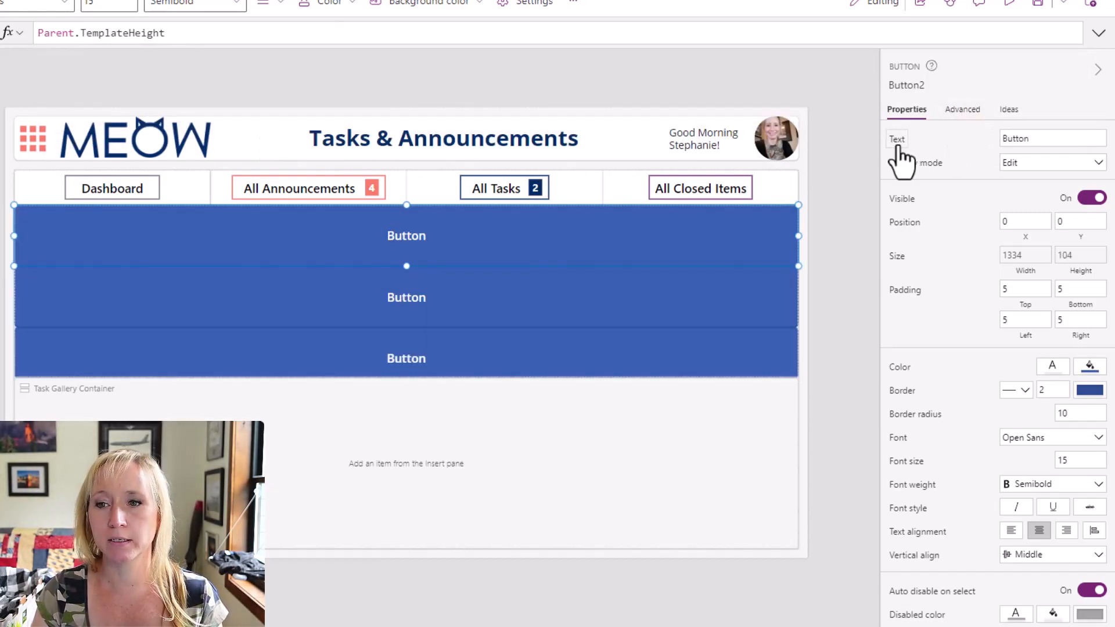
left_click(85, 33)
key("ctrl+a")
key("BackSpace")
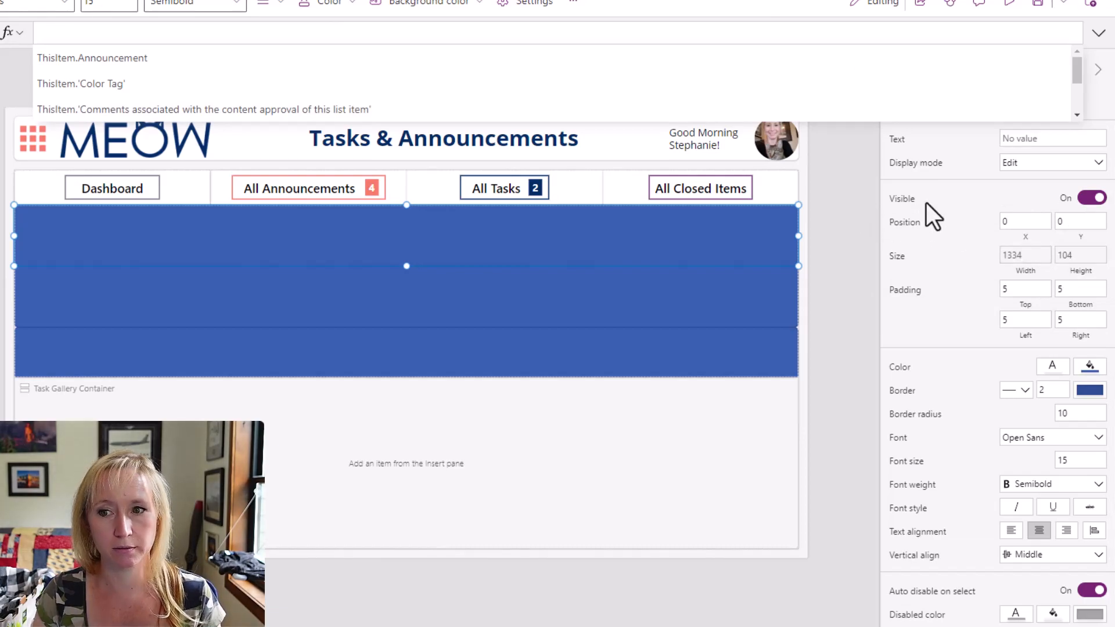
left_click(828, 232)
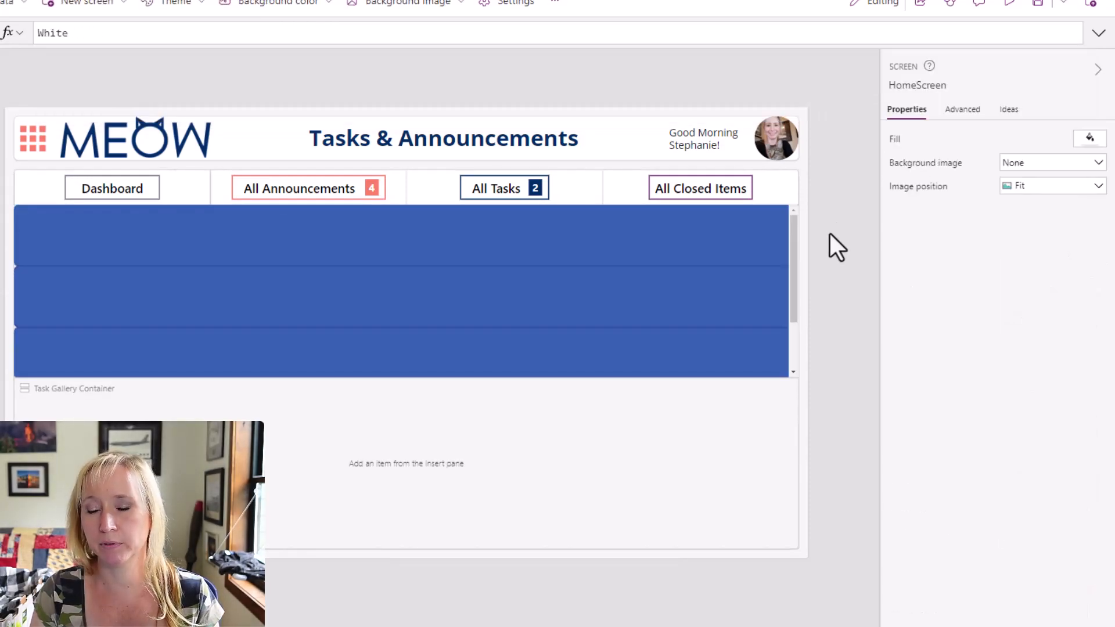
Rename the announcements gallery's background button as btnBG.
left_click(587, 245)
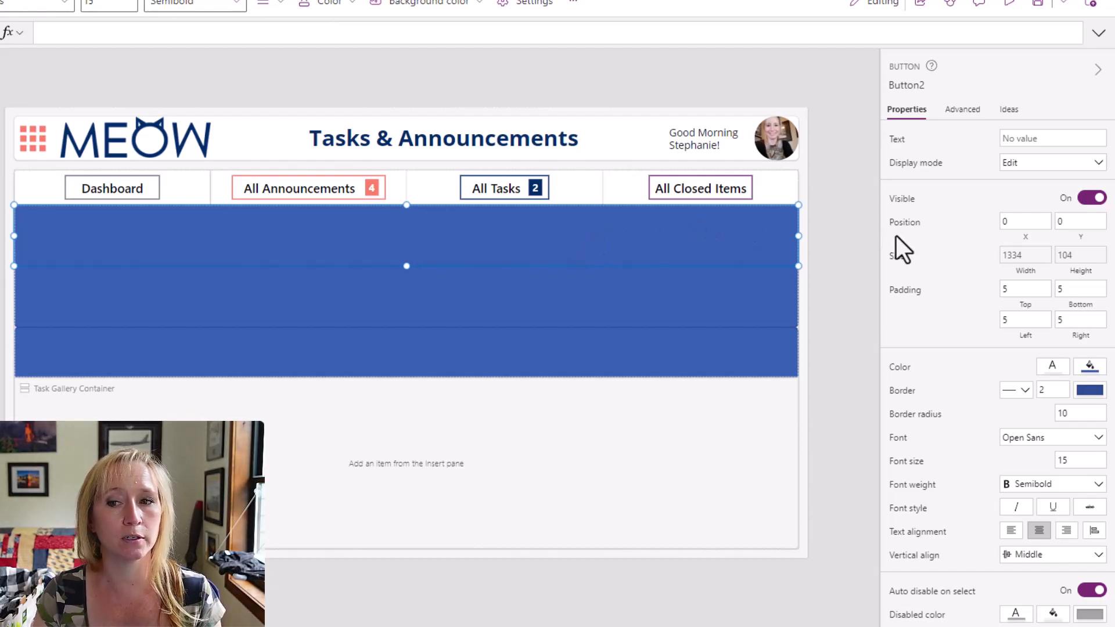
left_click(898, 372)
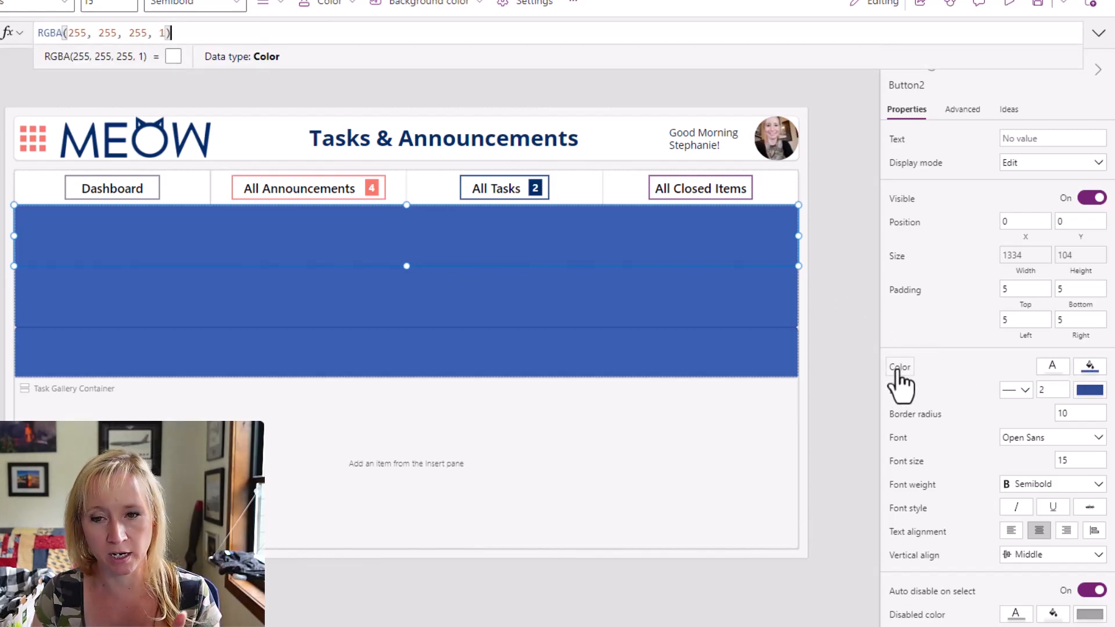
left_click(916, 86)
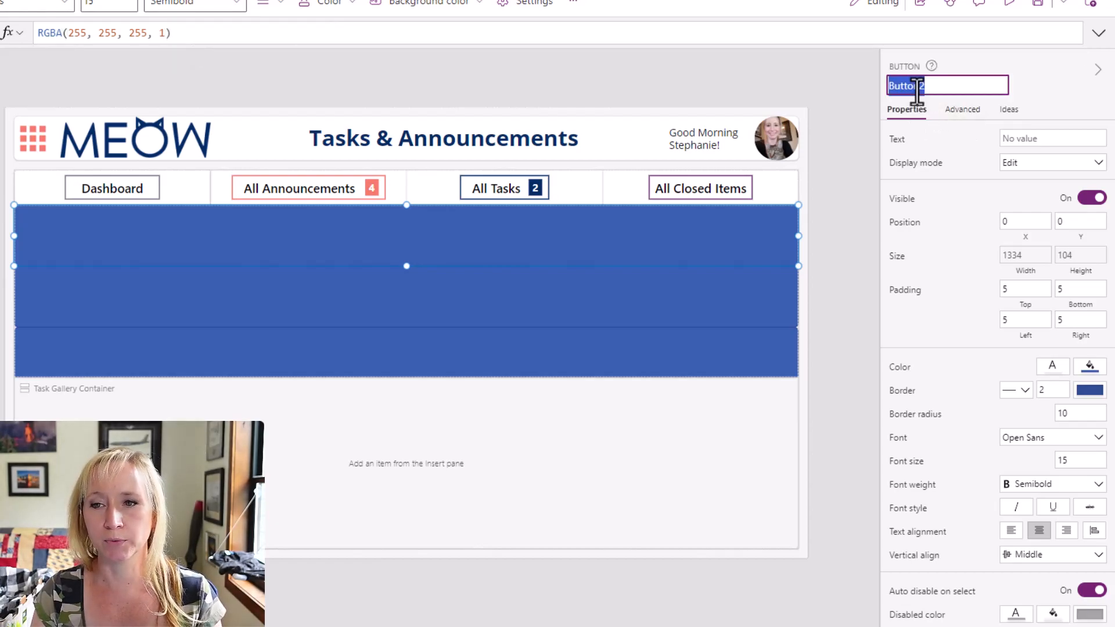
type("btnBG")
key("Return")
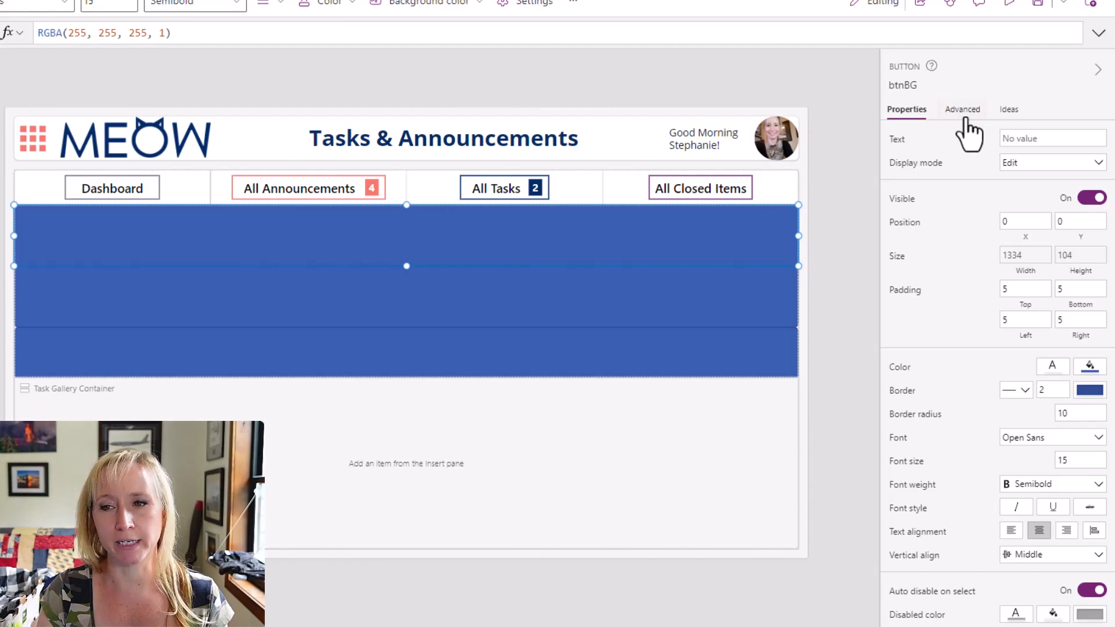
Find the fill properties of btnBG and set its Fill to Color.White.
left_click(963, 110)
scroll(964, 166, "up", 4)
scroll(970, 168, "up", 3)
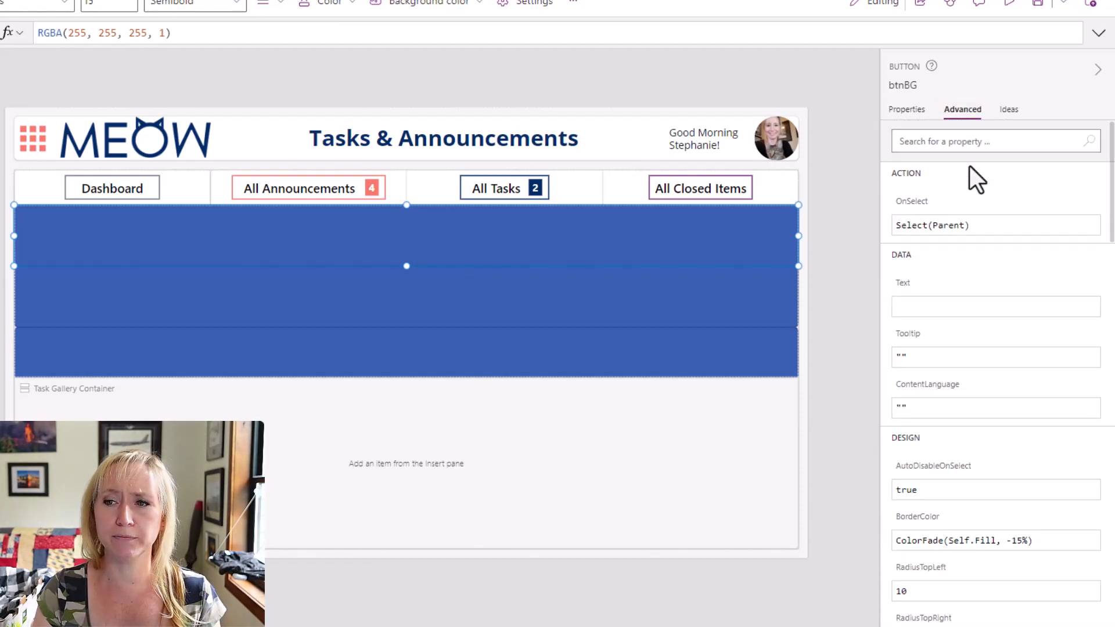
left_click(965, 141)
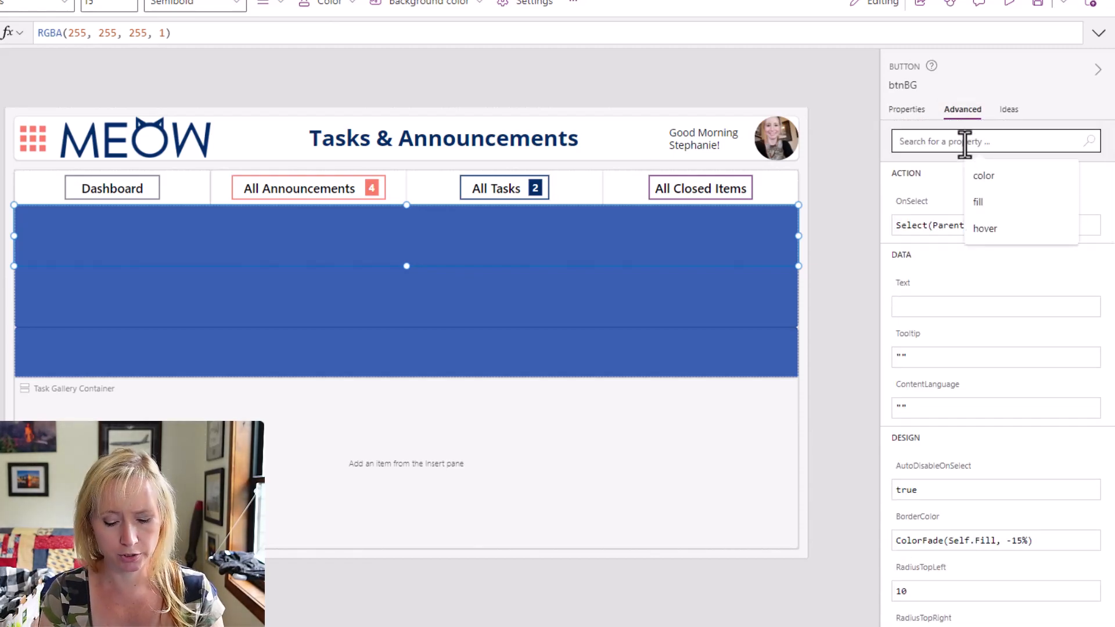
type("Fill")
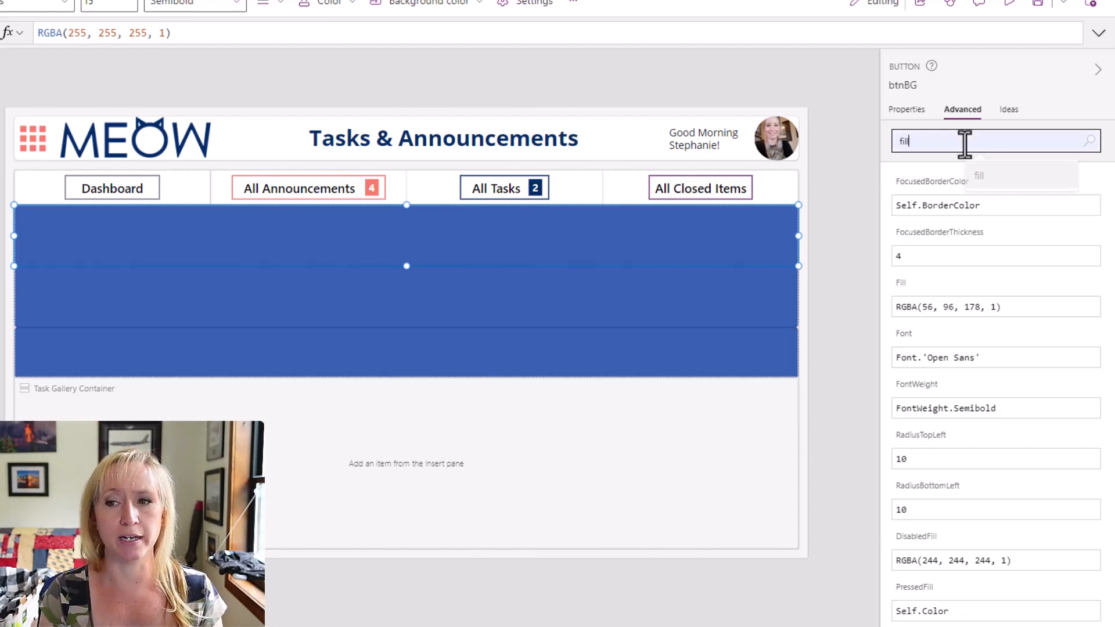
left_click(906, 193)
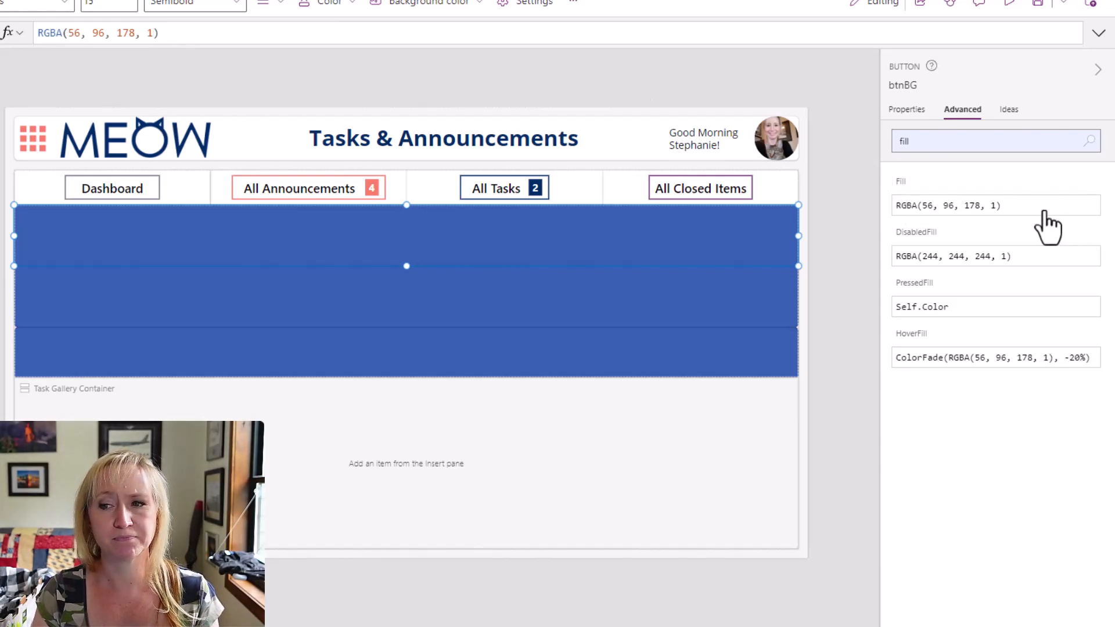
left_click_drag(1020, 208, 848, 213)
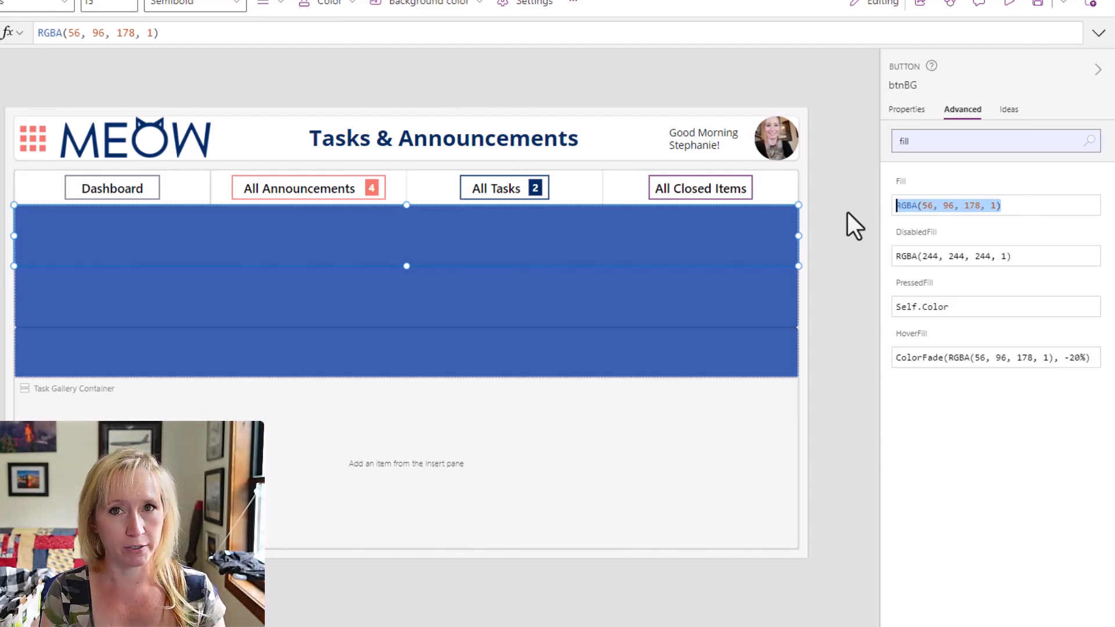
type("Color.W")
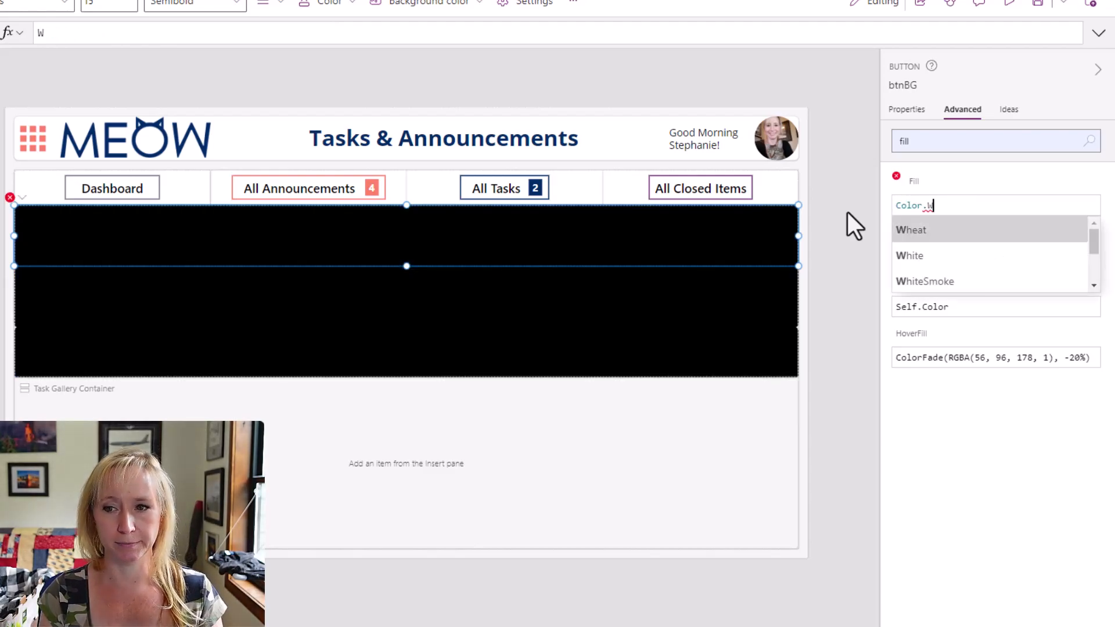
key("Down")
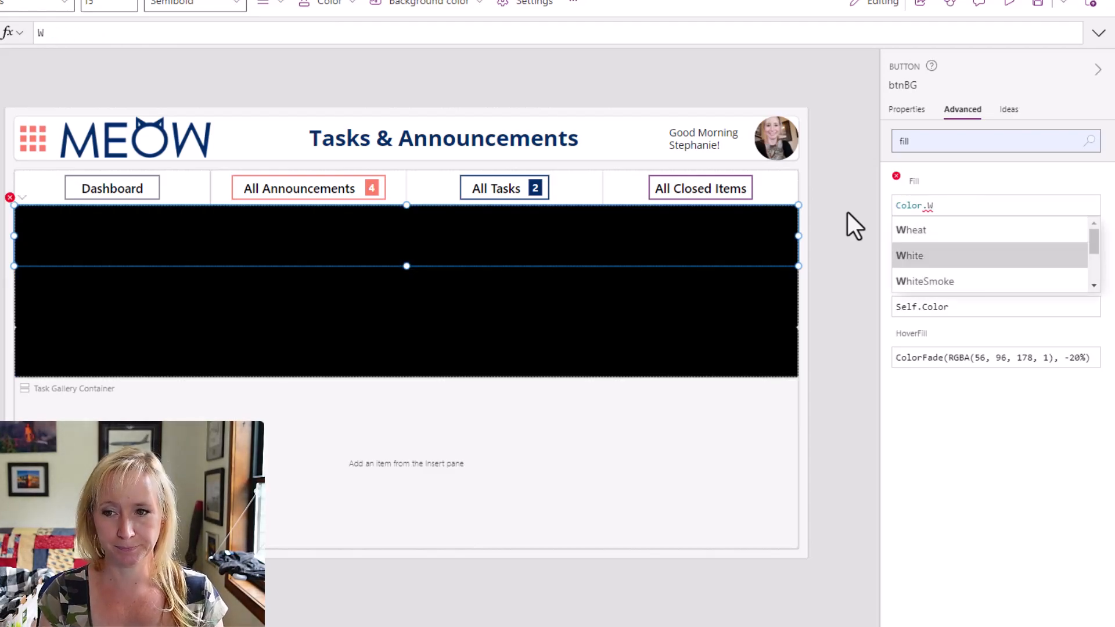
key("Return")
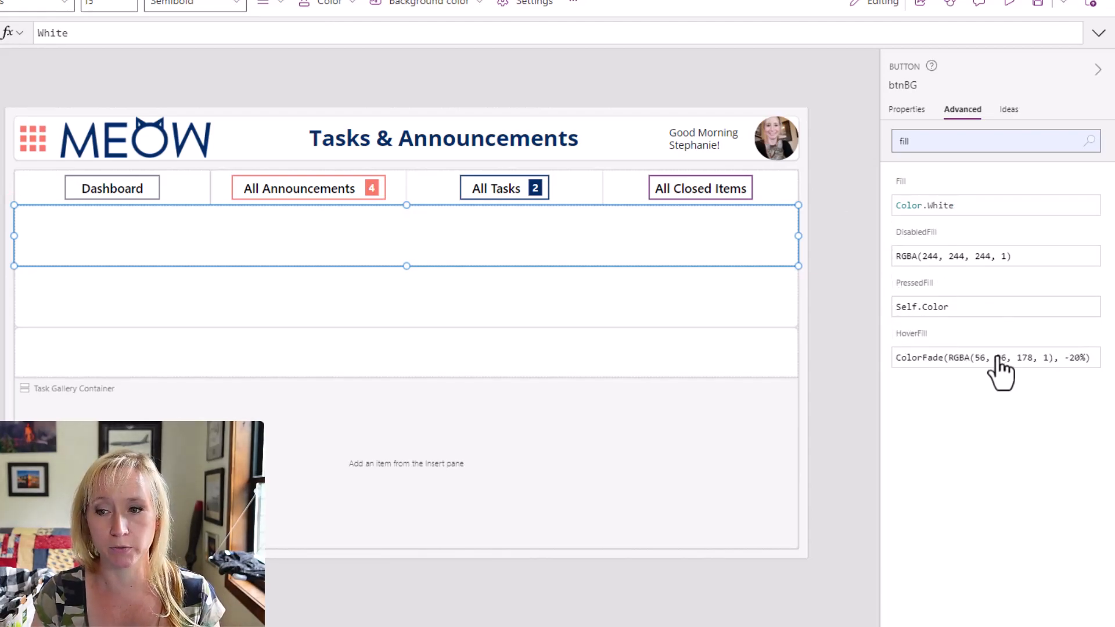
Set the HoverFill formula of btnBG to ColorFade(Self.Fill, -20%) and test the hover effect on the first gallery item.
left_click(912, 355)
left_click(109, 33)
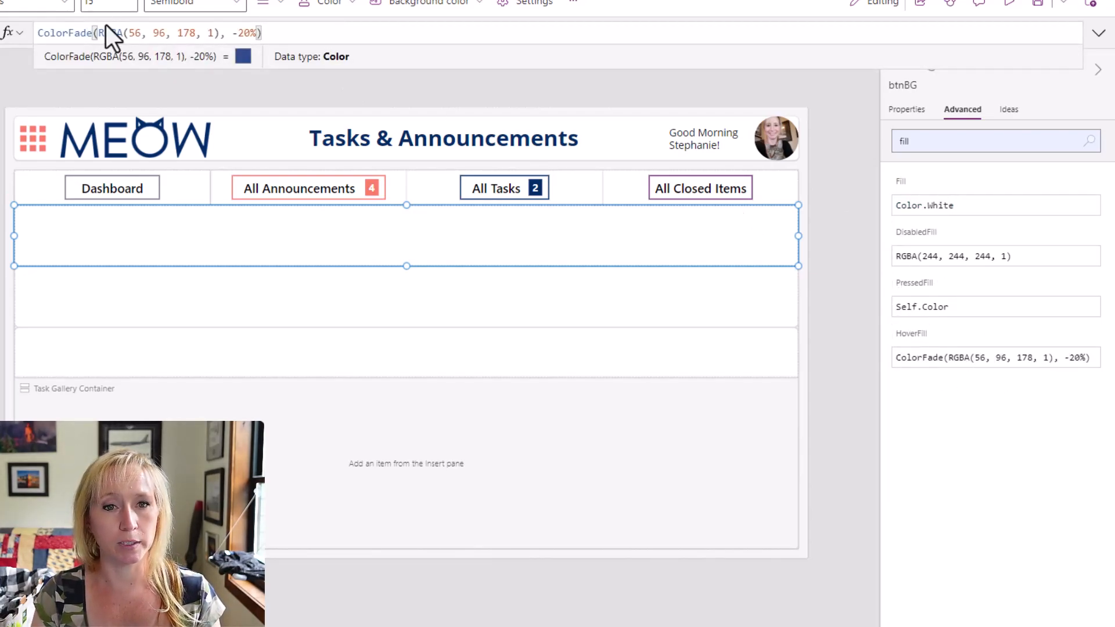
left_click_drag(218, 32, 97, 33)
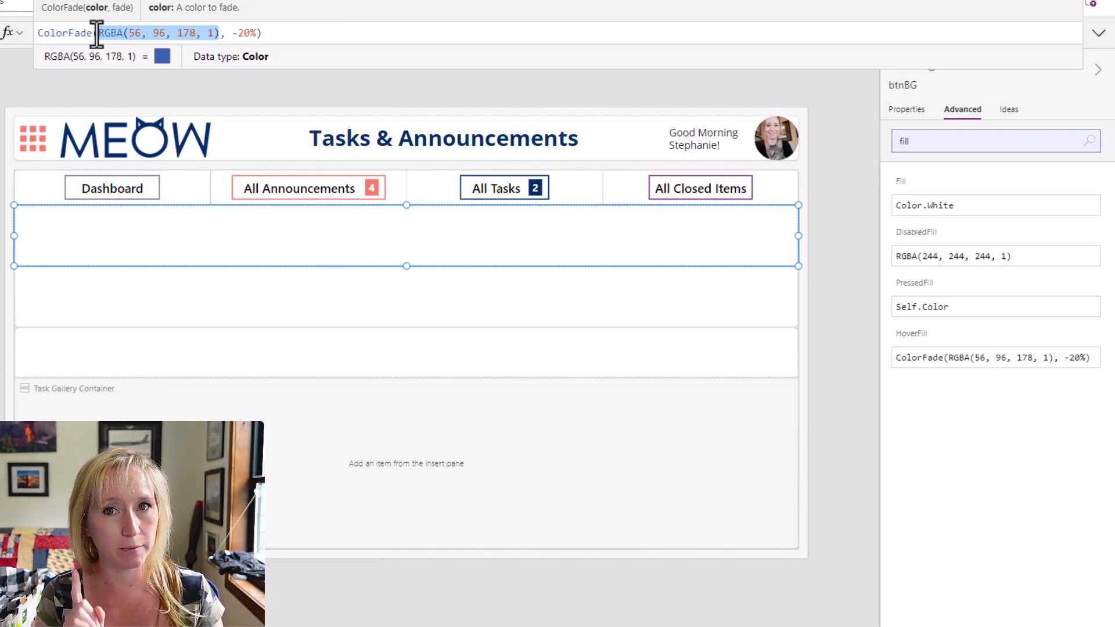
type("Self.F")
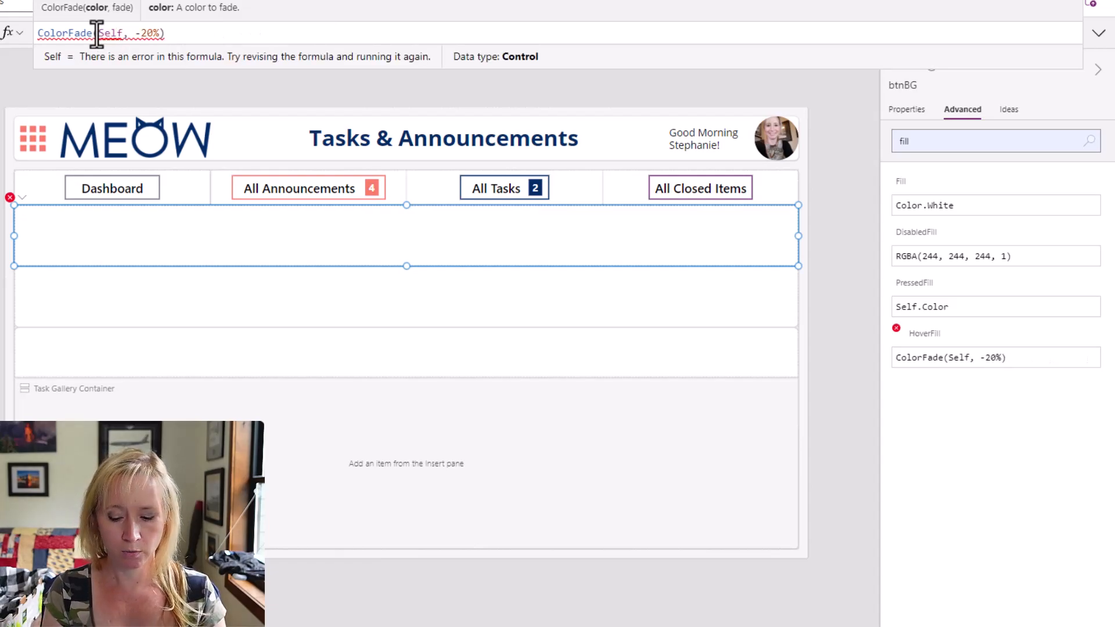
type("ill")
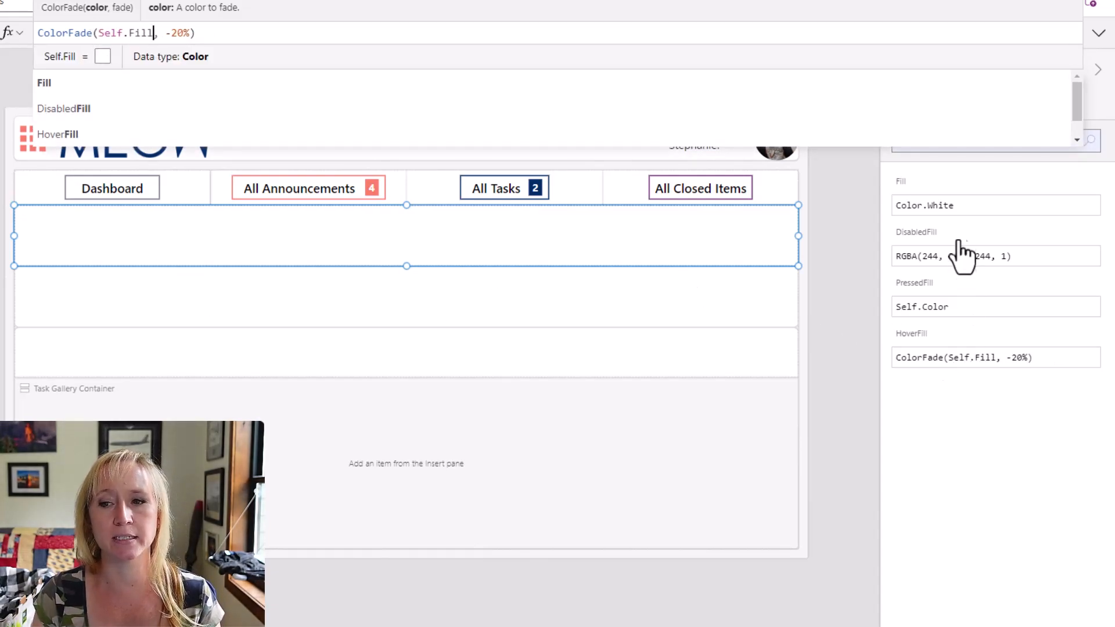
key("alt")
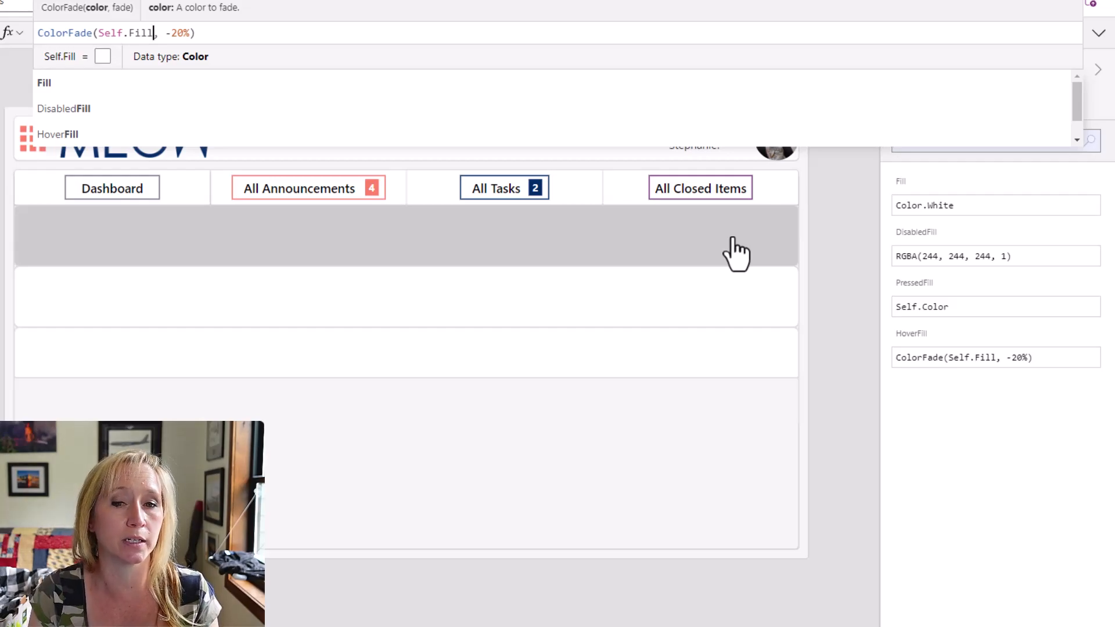
key("alt")
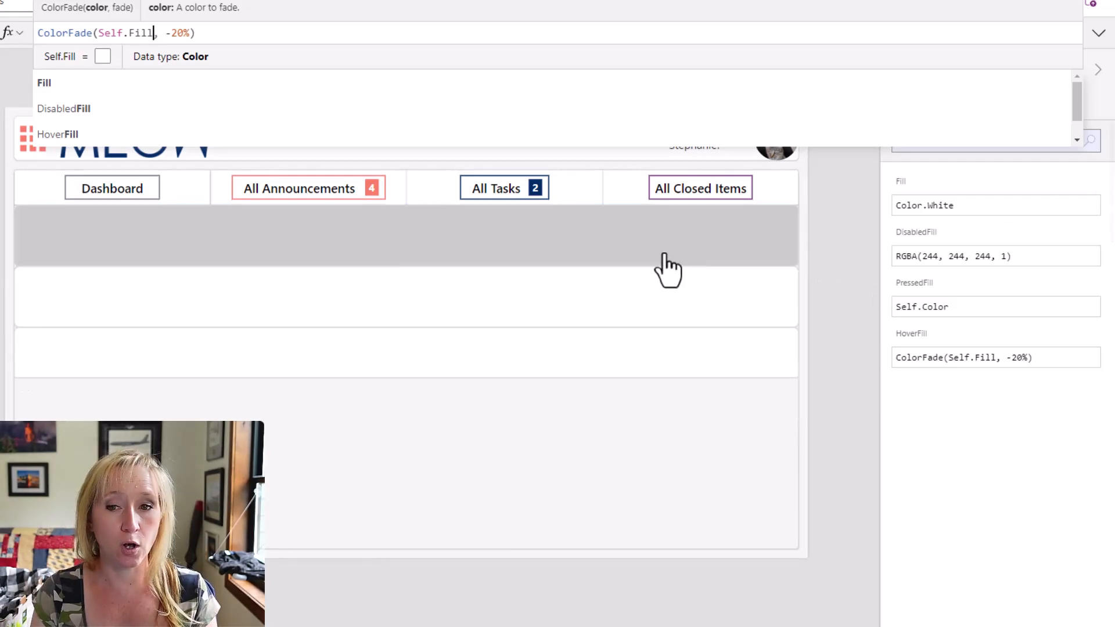
left_click(663, 251, "alt")
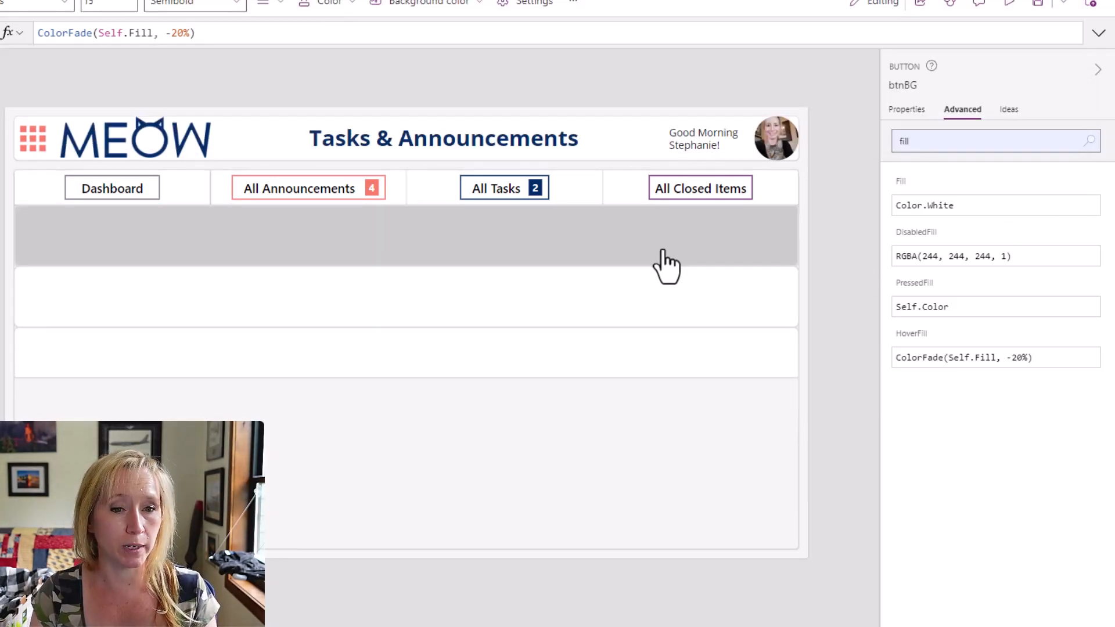
Set the template padding of the galOpenAlerts gallery to 20.
left_click(479, 311)
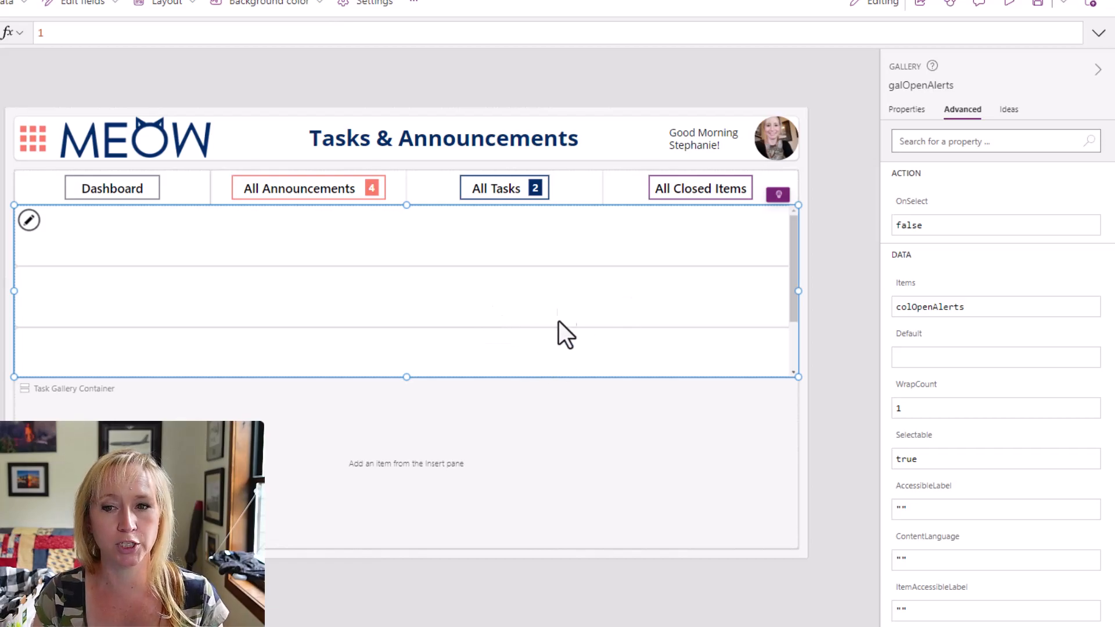
left_click(921, 122)
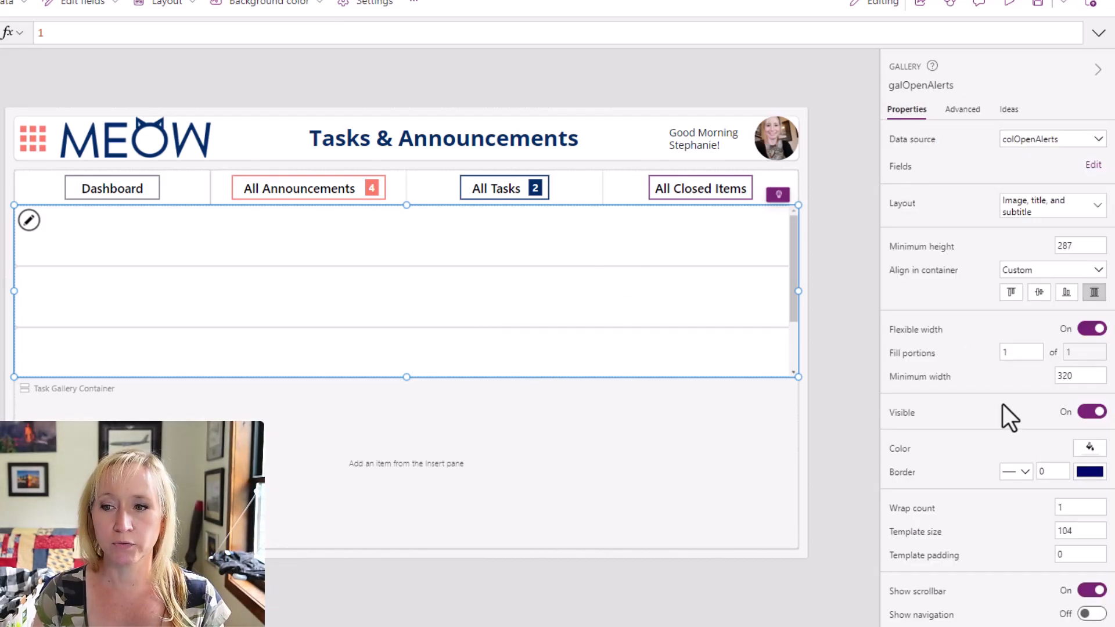
scroll(1002, 404, "down", 1)
left_click(1085, 490)
type("20")
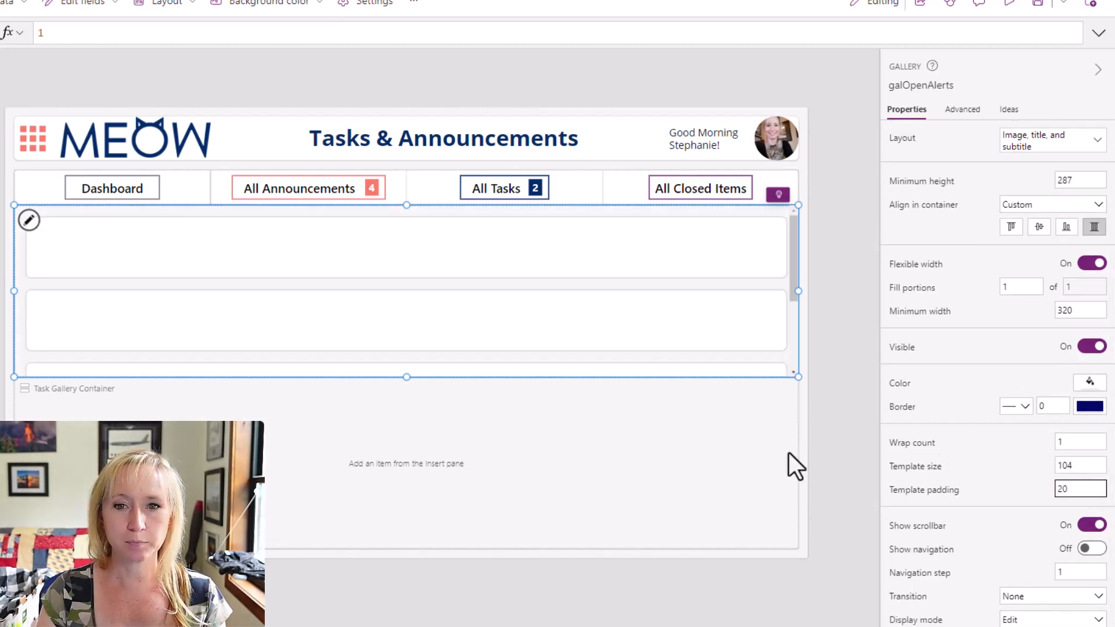
key("Return")
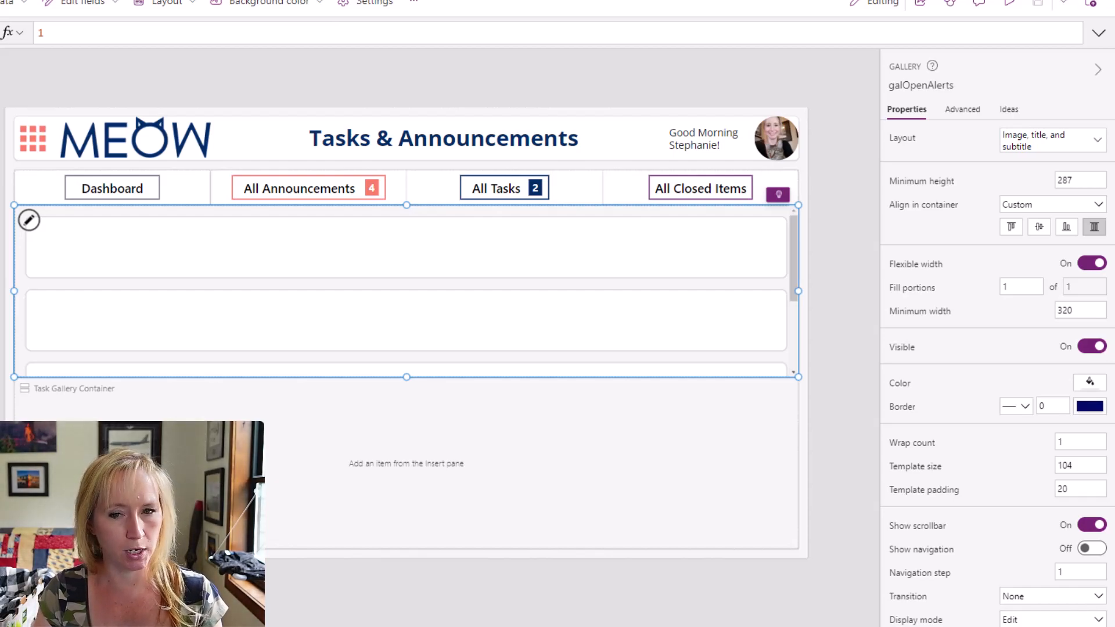
Preview the home screen at phone size to check how the announcement items are laid out, and return to editing.
left_click(917, 443)
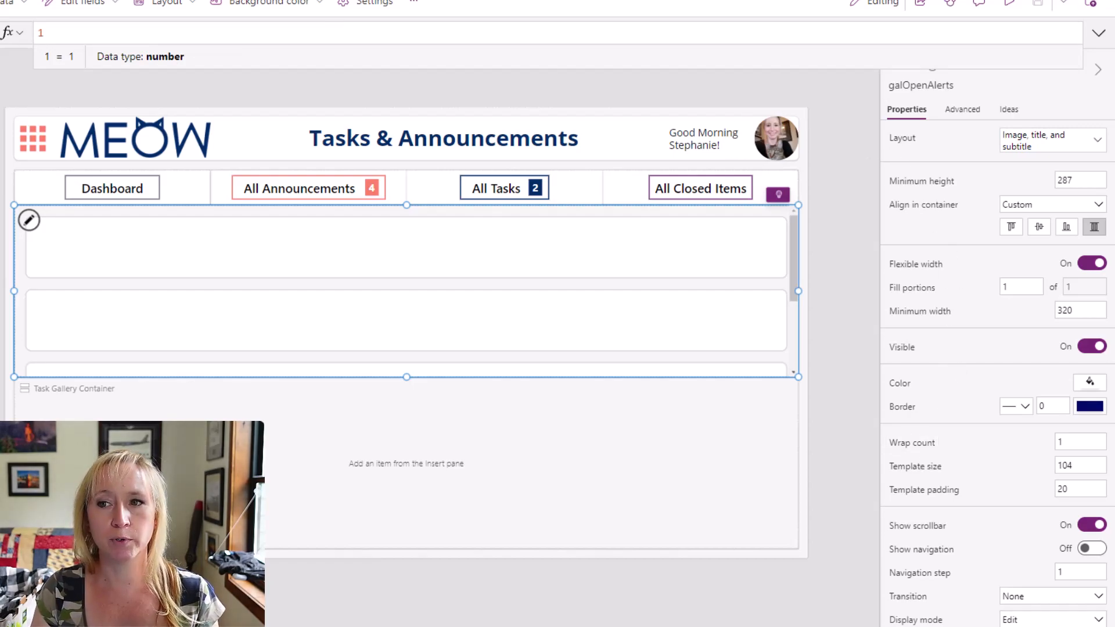
left_click(1012, 6)
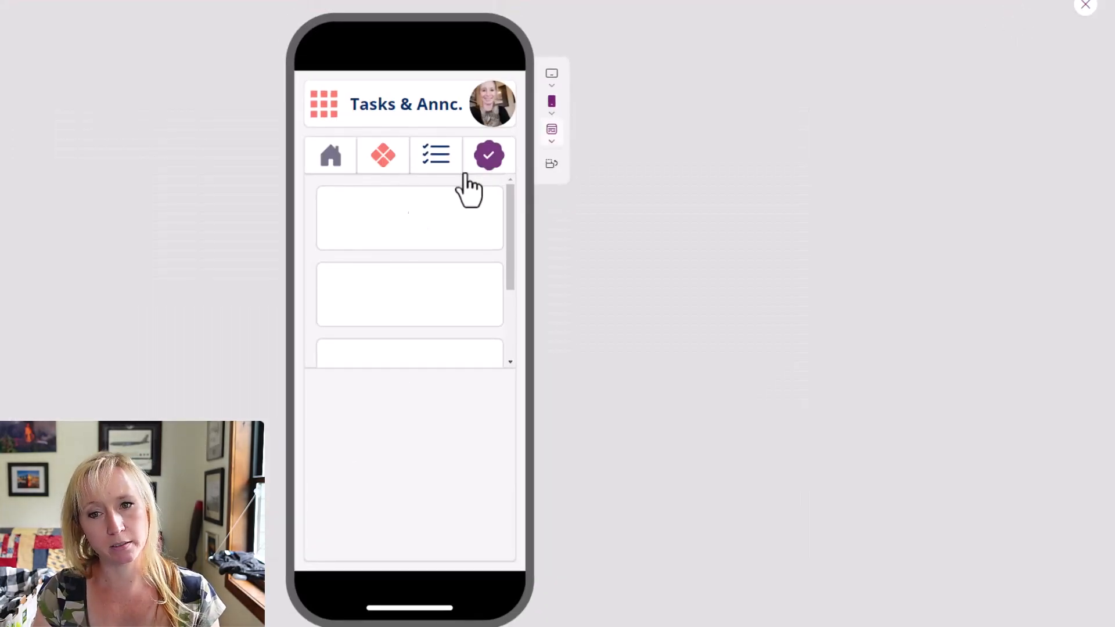
scroll(374, 325, "down", 2)
scroll(377, 297, "up", 3)
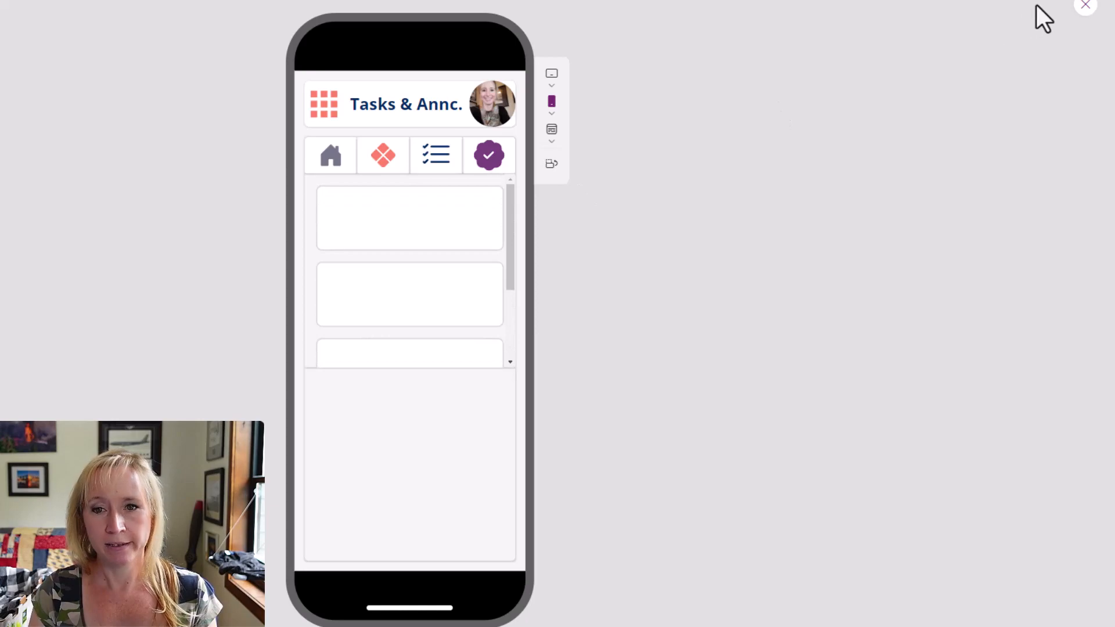
left_click(1086, 5)
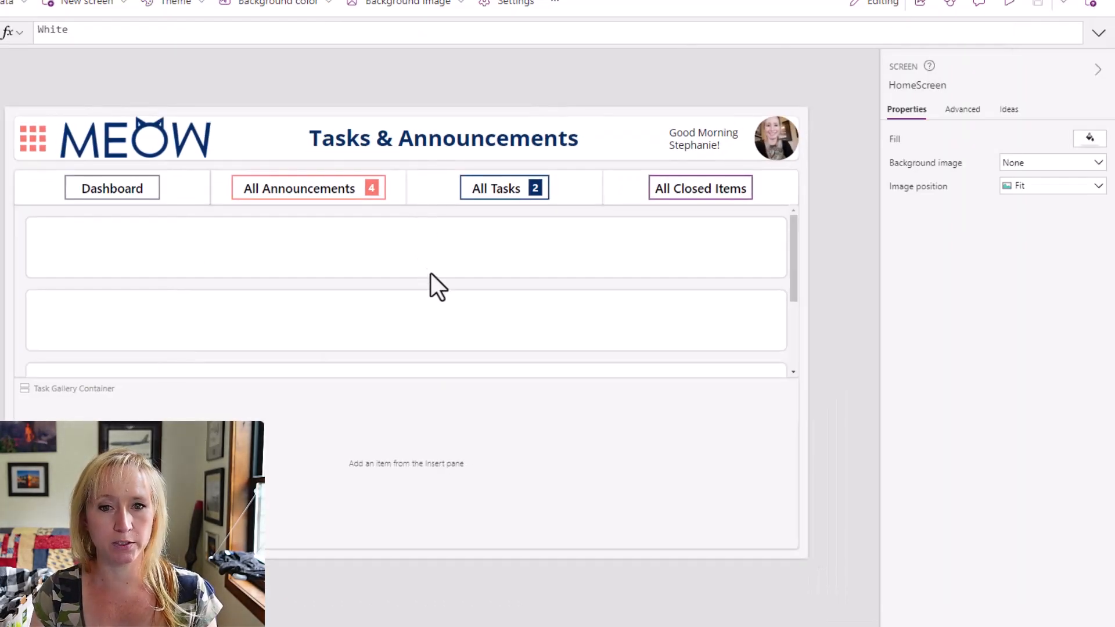
Set the wrap count formula of galOpenAlerts to Switch(HomeScreen.Size ,Small,1,Medium,2,3).
left_click(796, 271)
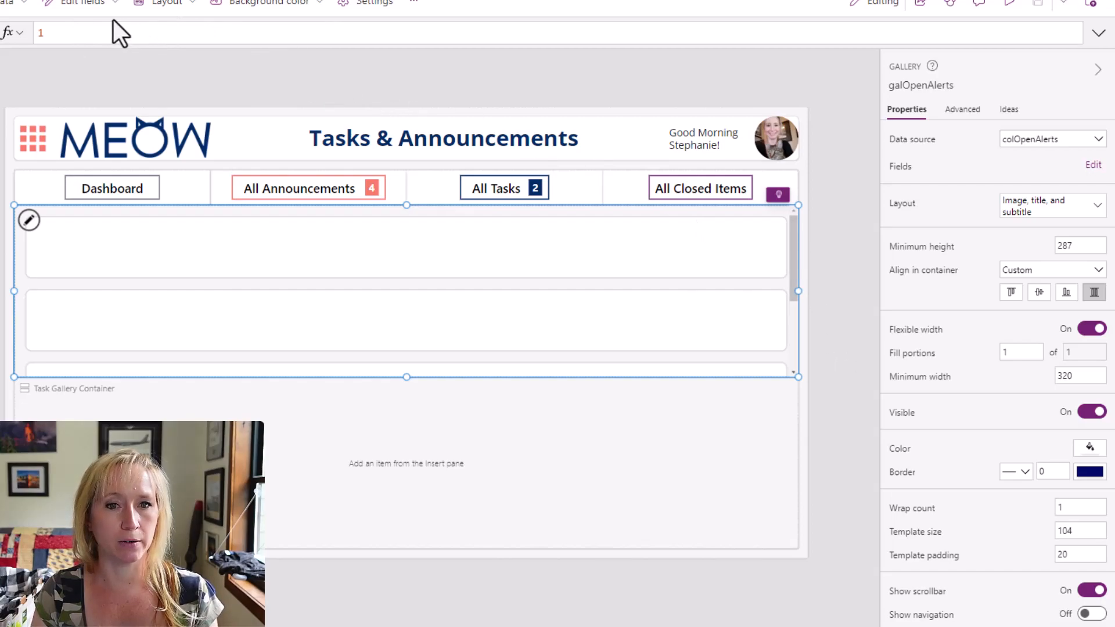
left_click(99, 33)
key("ctrl+a")
type("Switch(HomeScreen.Size ,ScreenSize.Small,1,ScreenSize.Medium,2,3)")
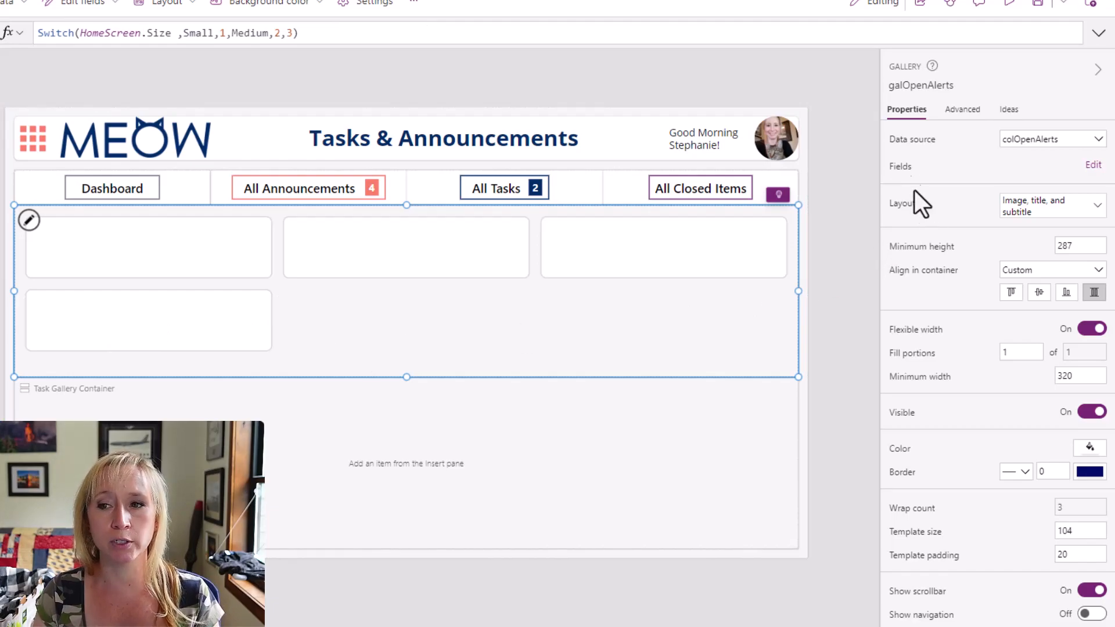
Limit the galOpenAlerts items to three records with the formula FirstN(colOpenAlerts,3).
left_click(910, 147)
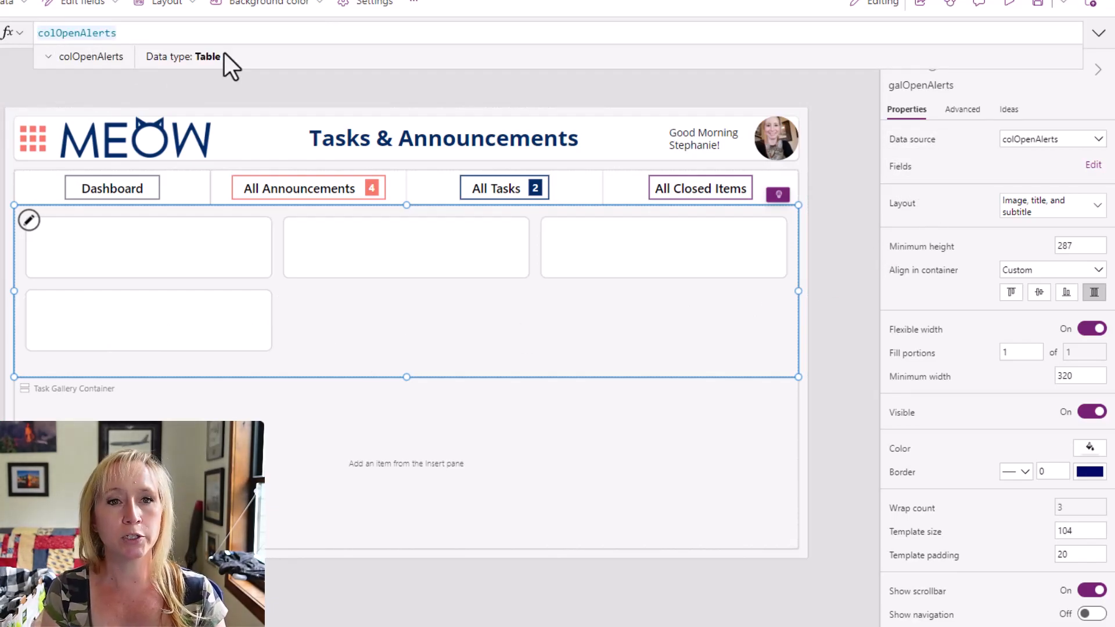
type("First")
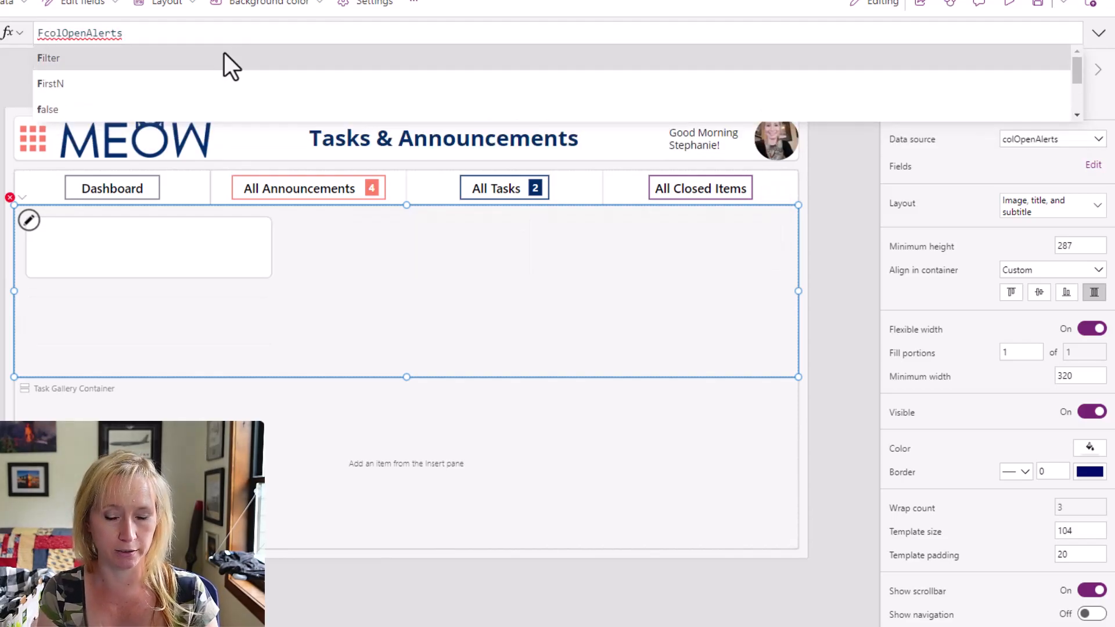
type("N(")
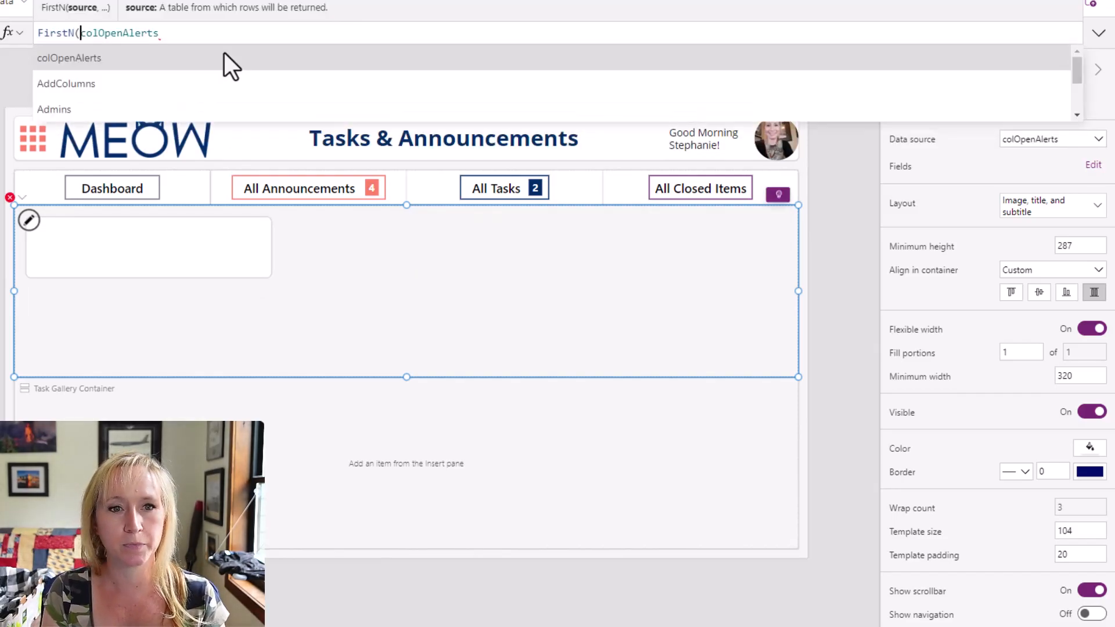
key("End")
type(",3")
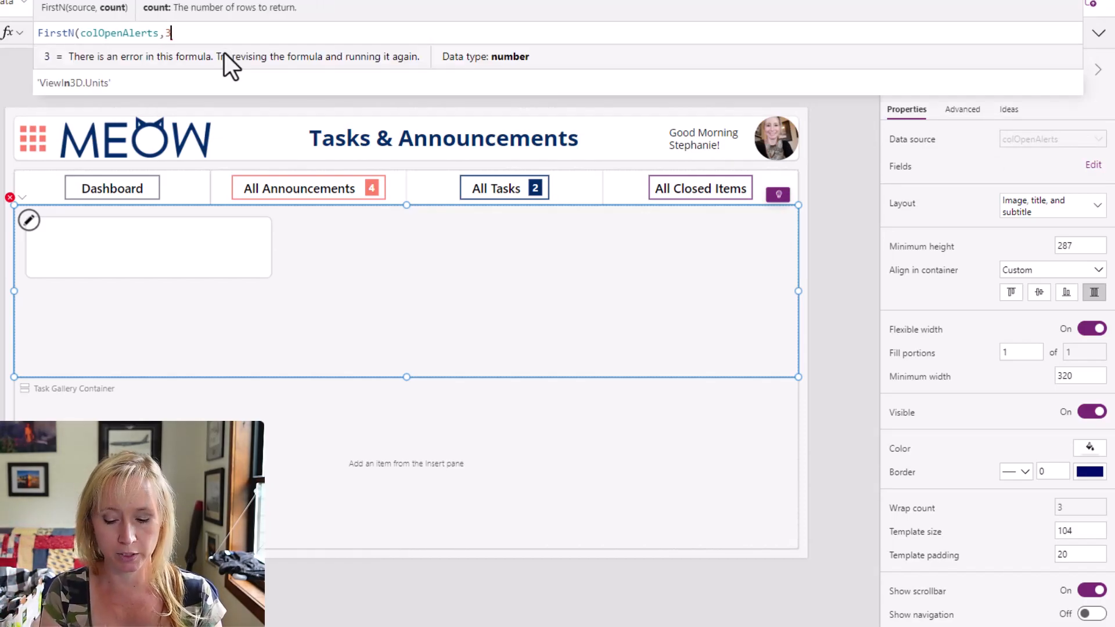
type(")")
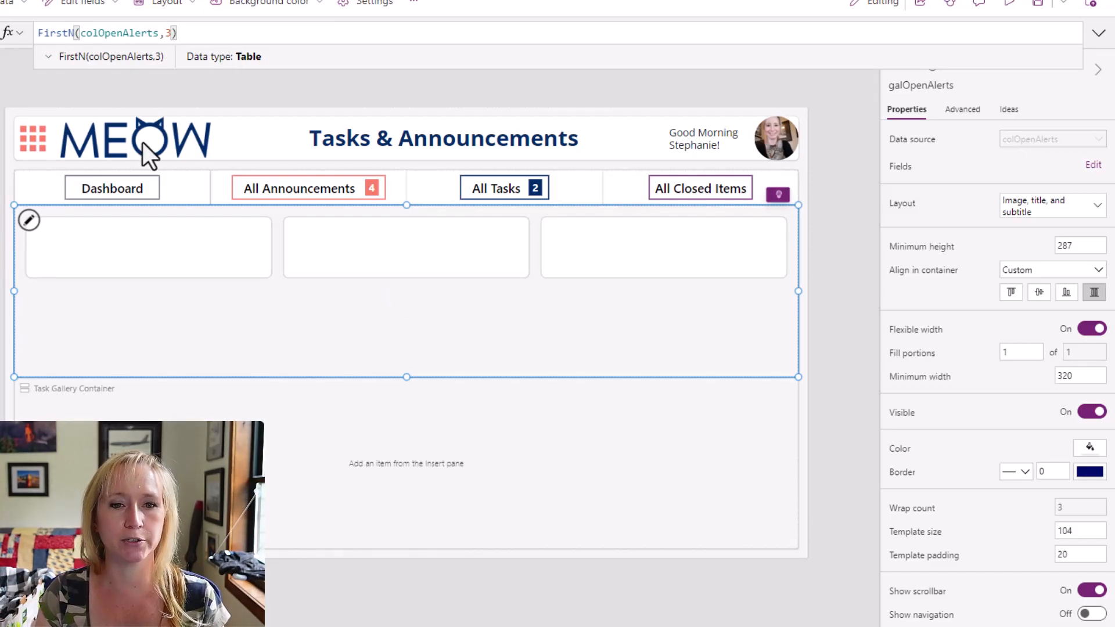
left_click(207, 238)
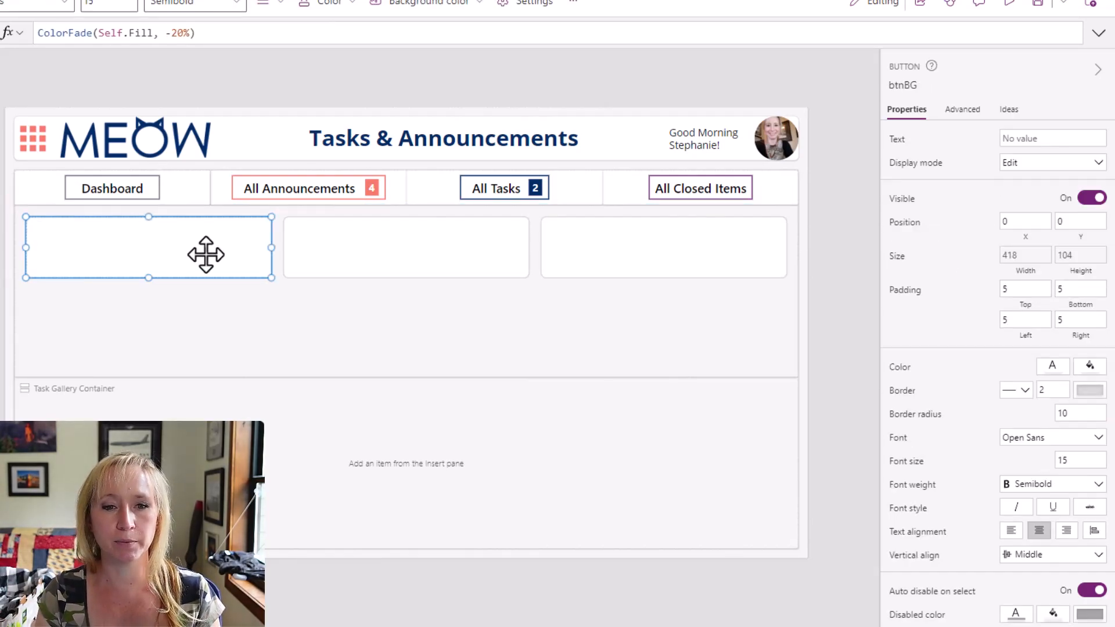
Set the template size of the galOpenAlerts gallery to 250.
left_click(200, 335)
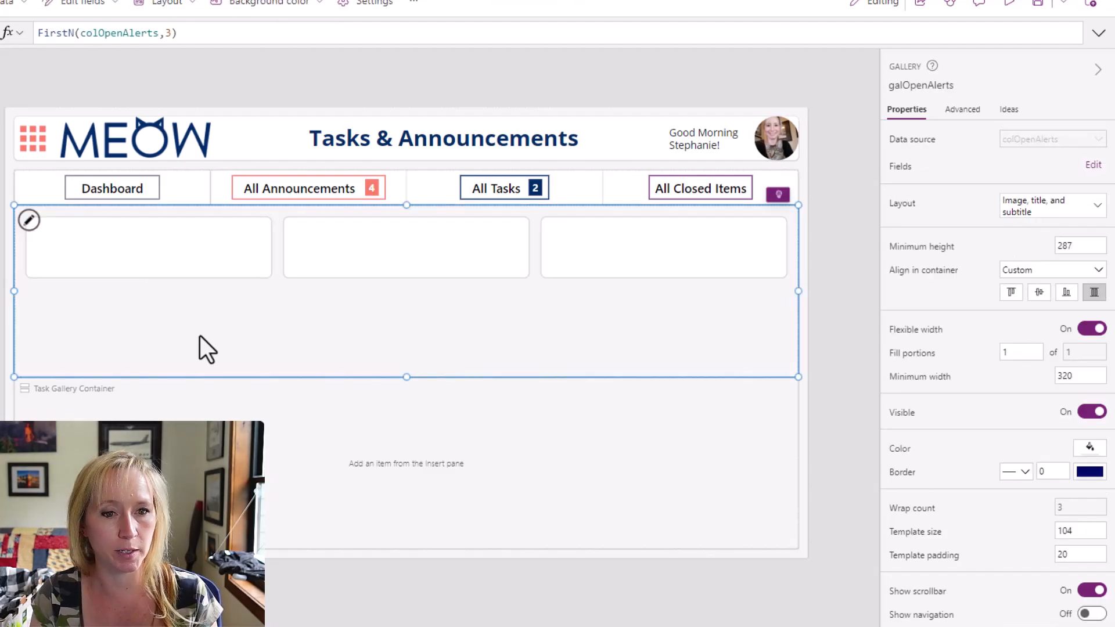
left_click(31, 227)
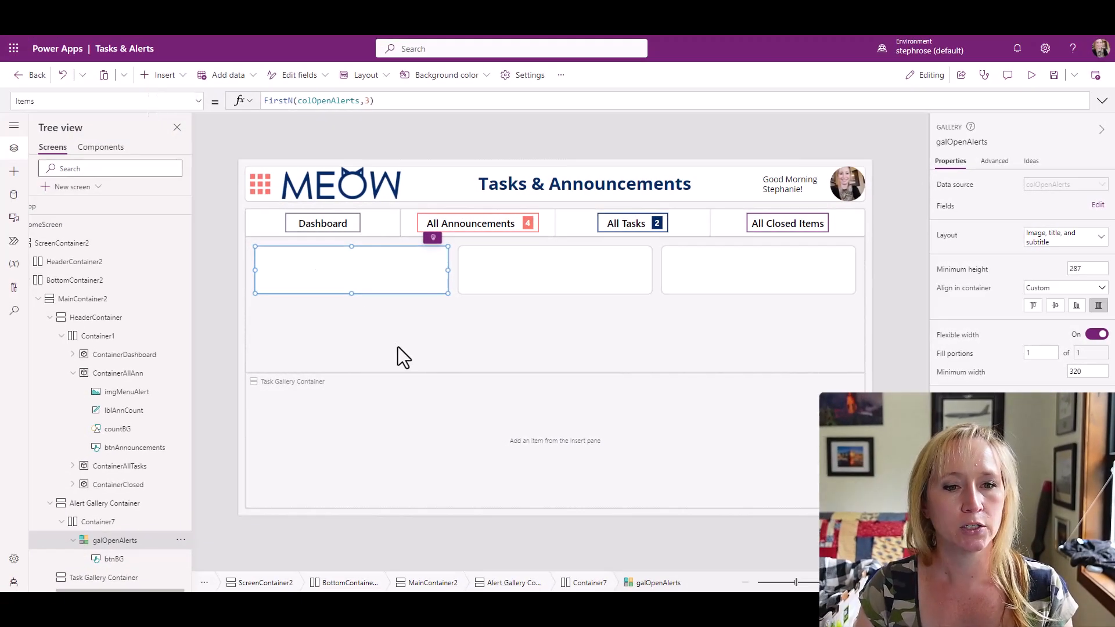
left_click(327, 345)
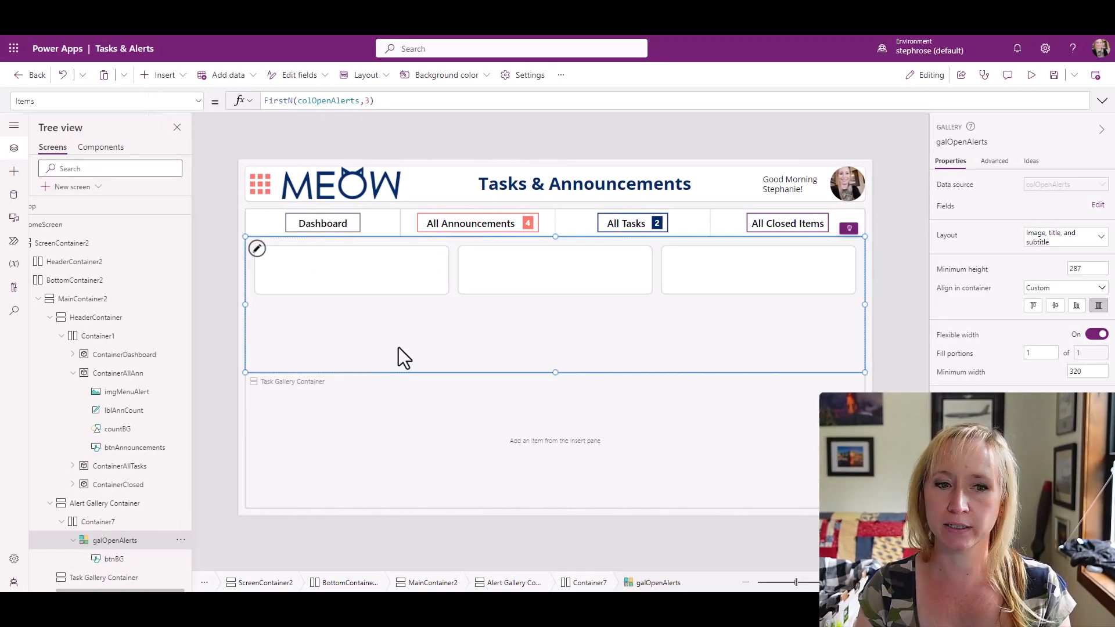
left_click(173, 106)
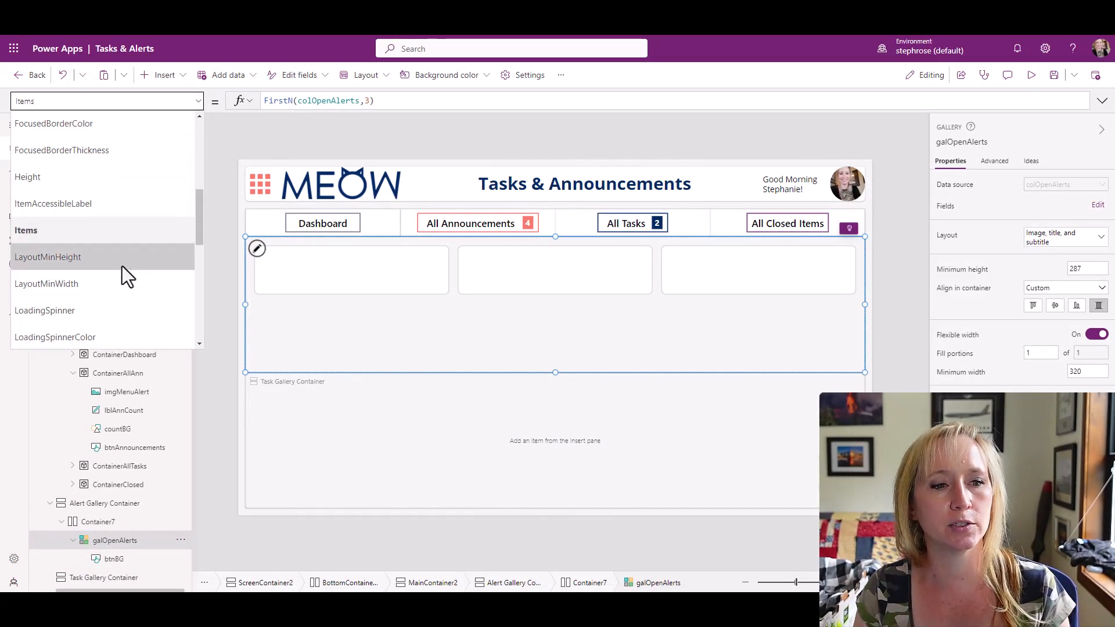
scroll(122, 271, "down", 5)
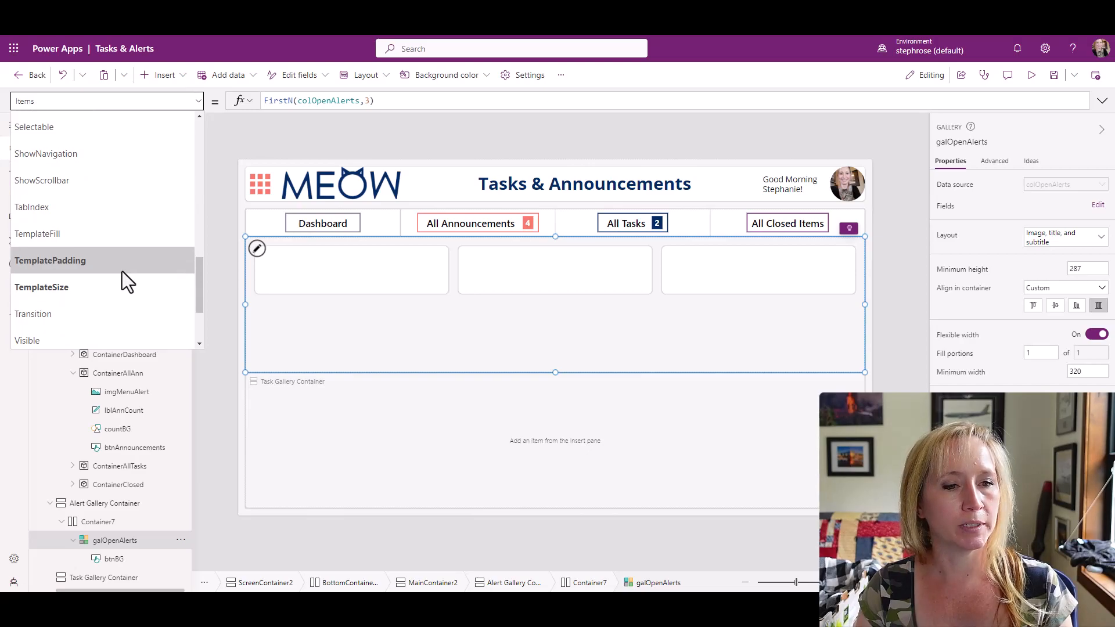
left_click(121, 287)
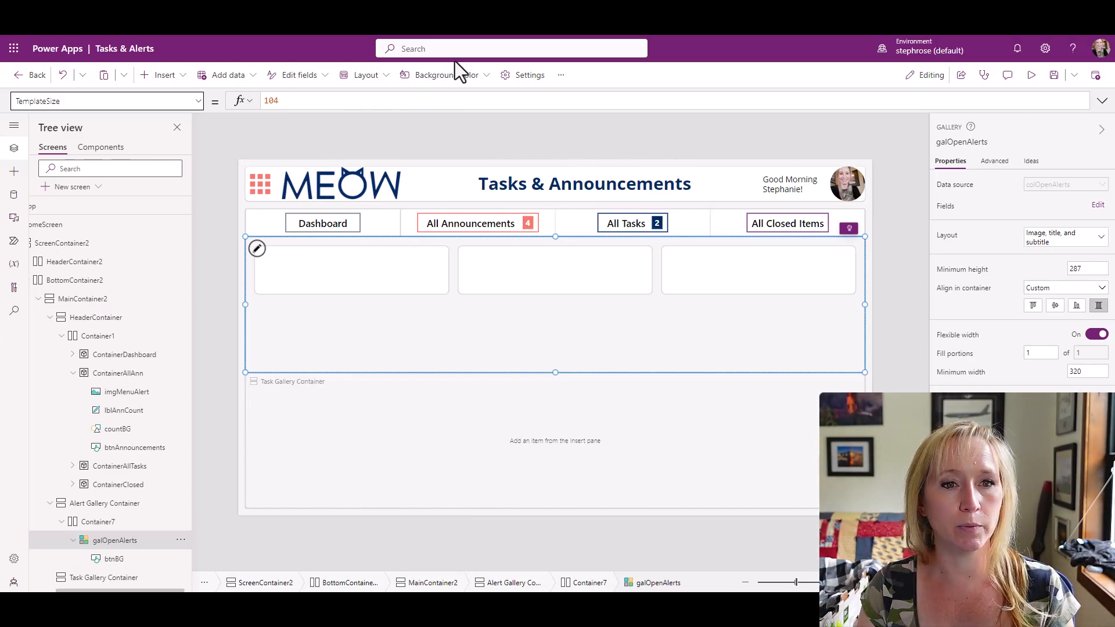
left_click(410, 100)
key("ctrl+a")
type("250")
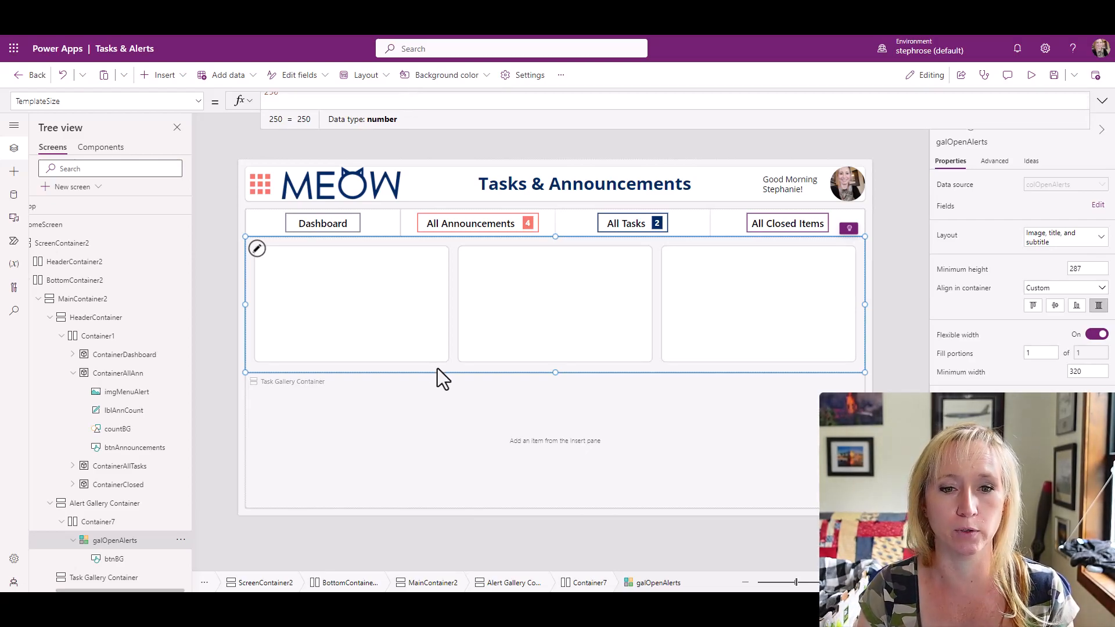
Insert a plain container with the galOpenAlerts gallery selected.
left_click(359, 313)
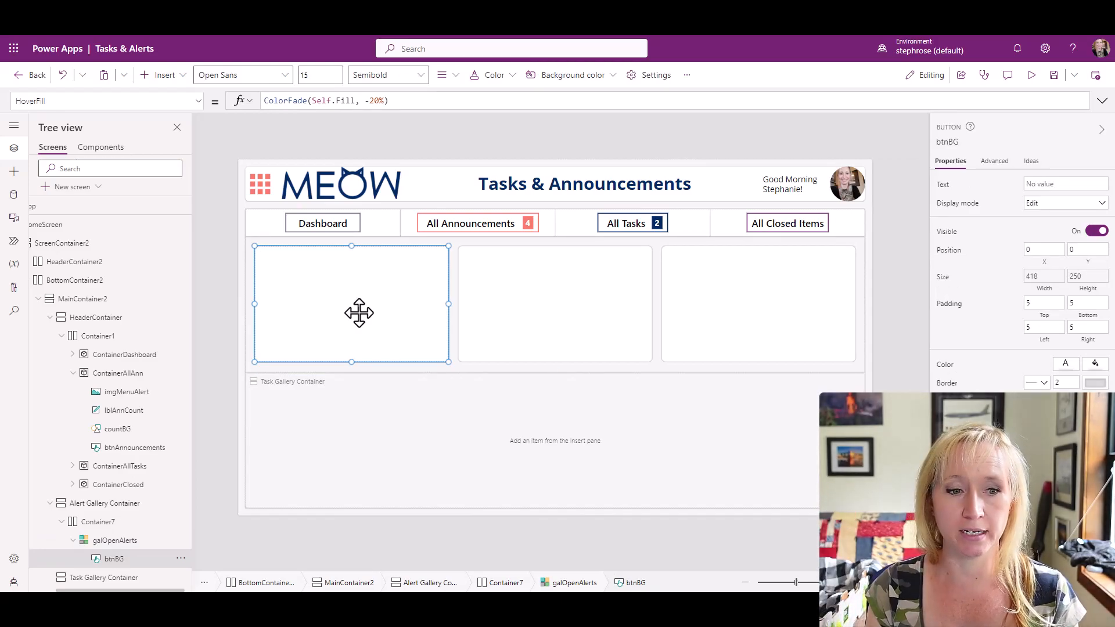
left_click(149, 547)
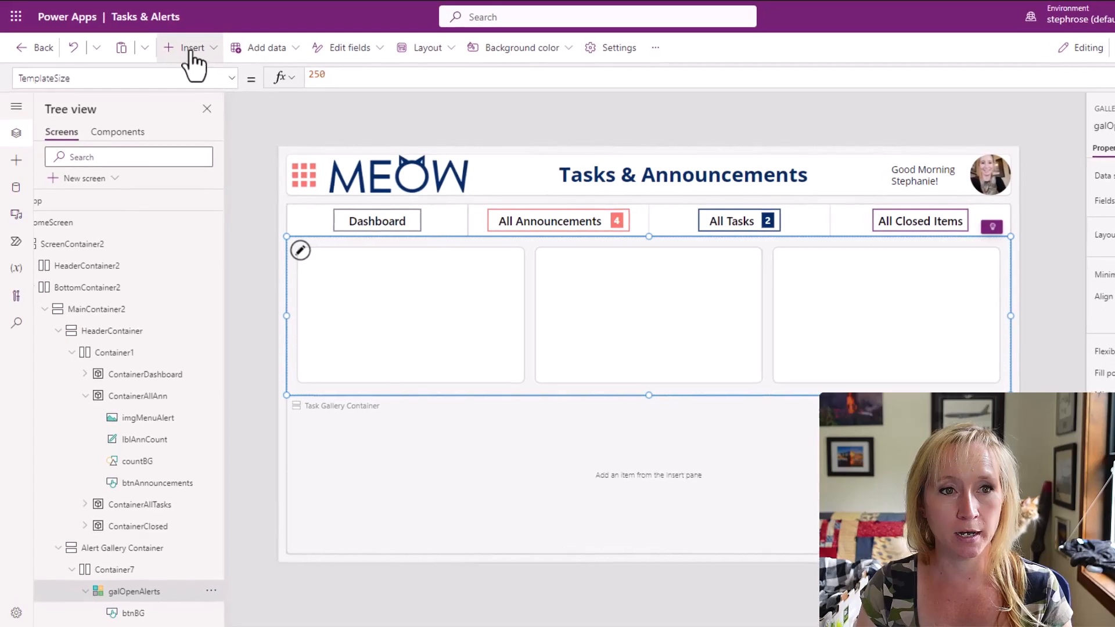
left_click(183, 49)
type("co")
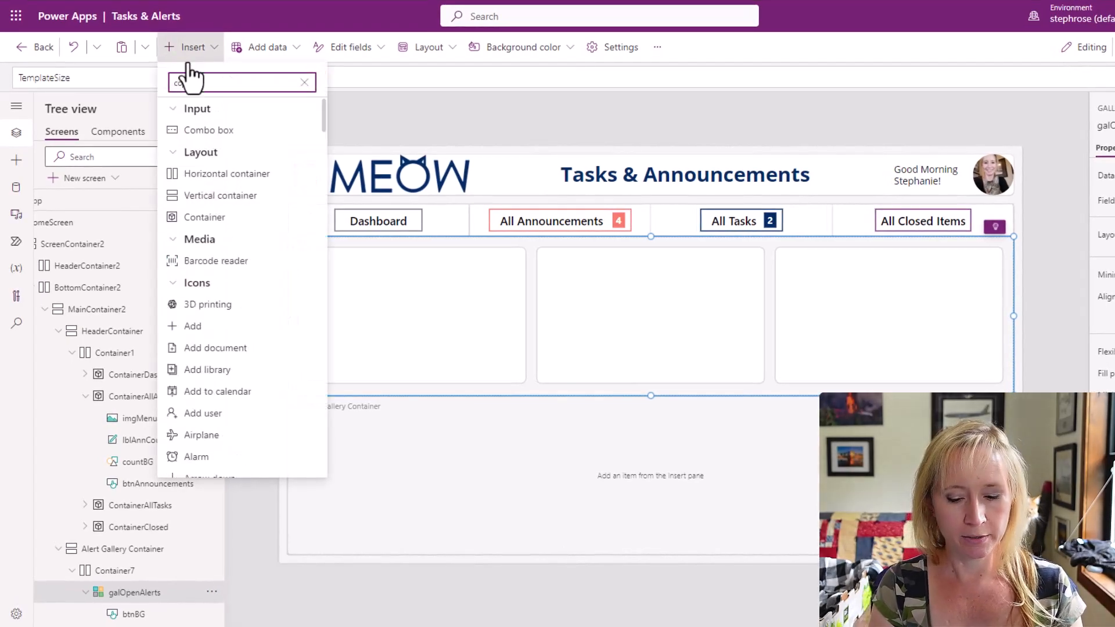
type("n")
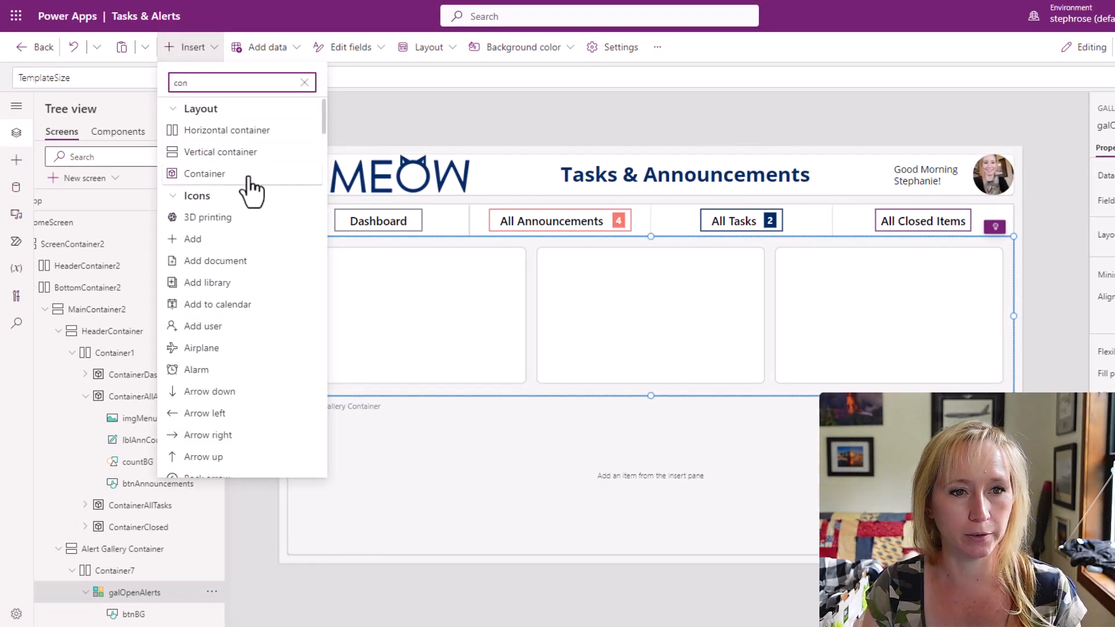
left_click(204, 173)
Move the new container from beside the gallery into the galOpenAlerts item template.
scroll(145, 604, "down", 1)
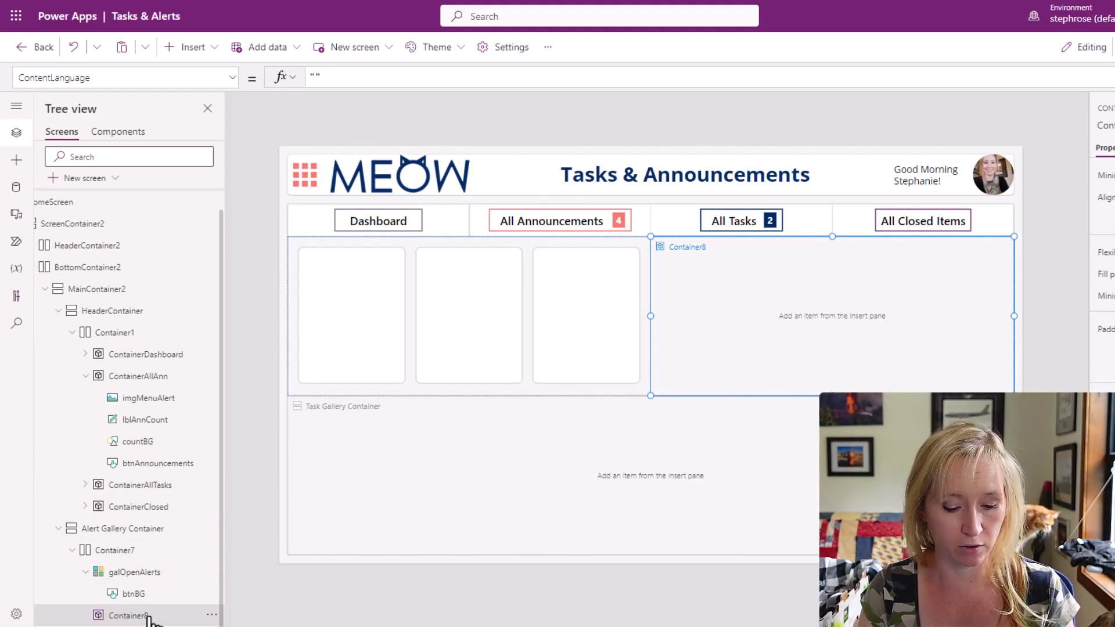
key("Delete")
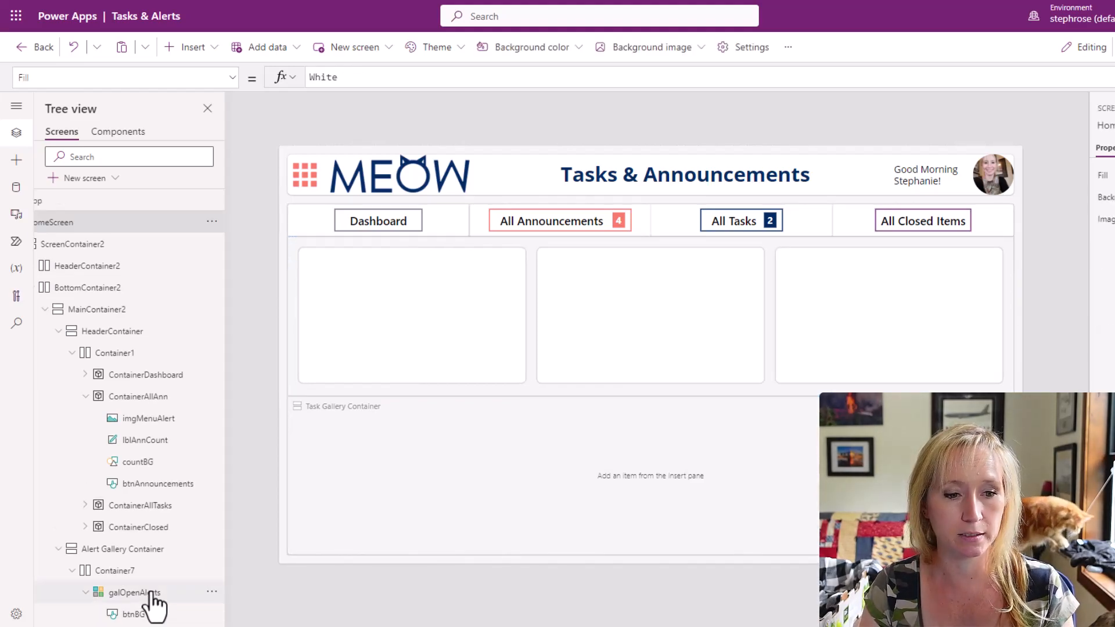
left_click(149, 594)
left_click(301, 252)
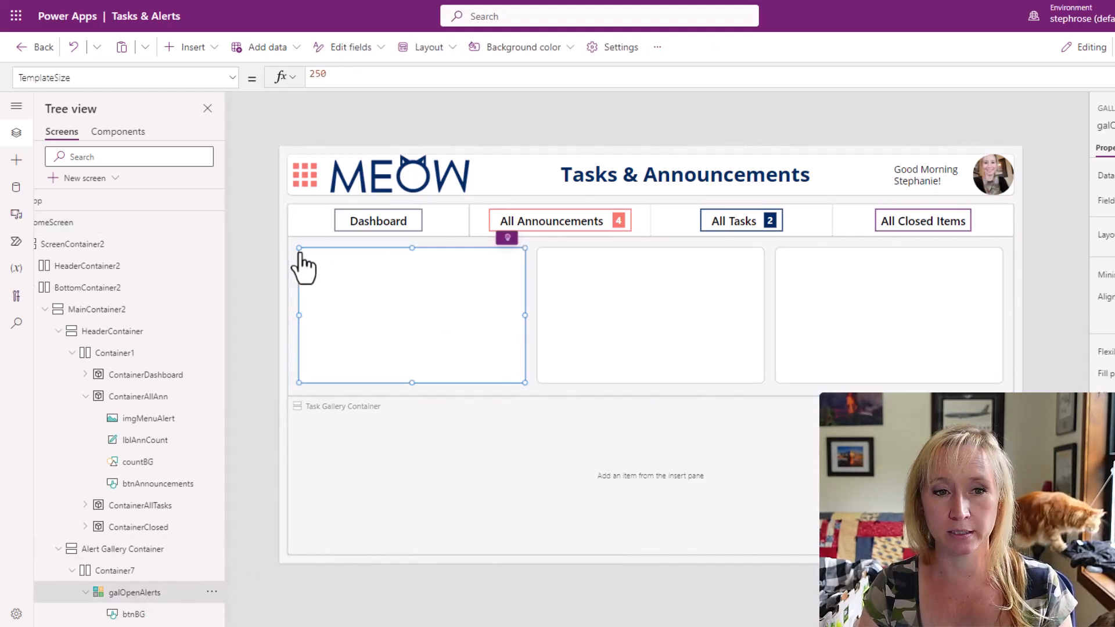
key("ctrl+v")
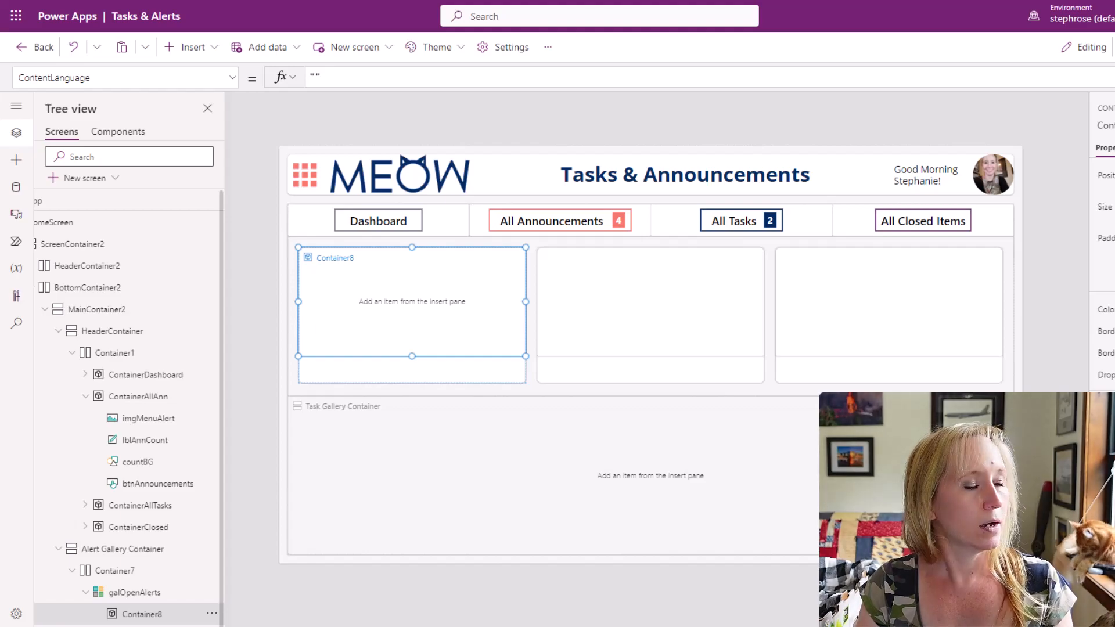
Rename the container in the galOpenAlerts template as Line1Cont.
left_click(1110, 125)
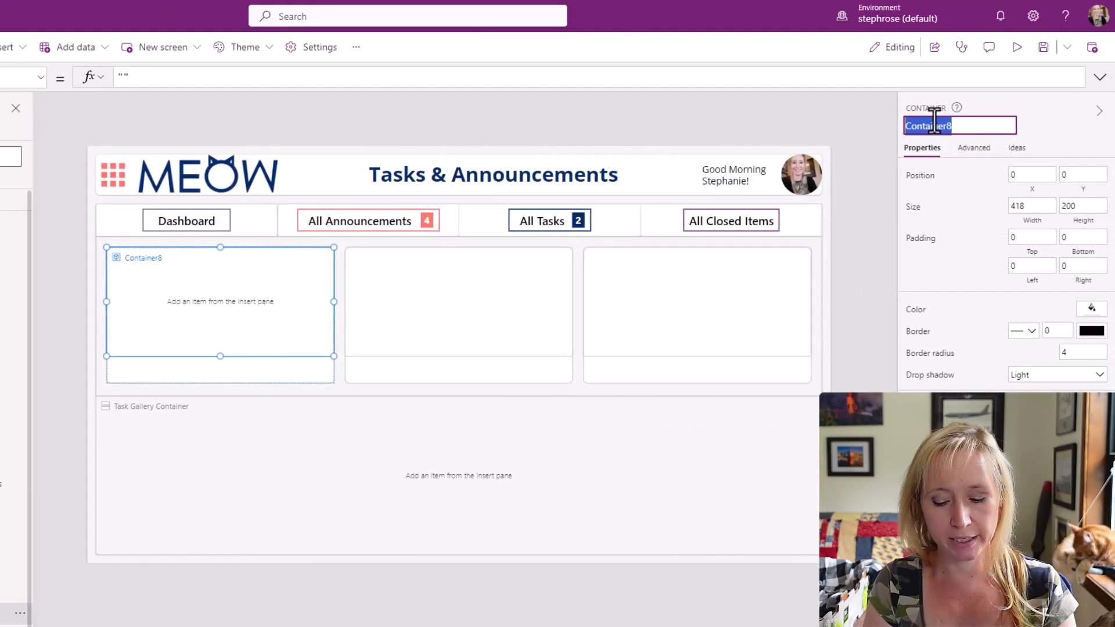
type("Line1")
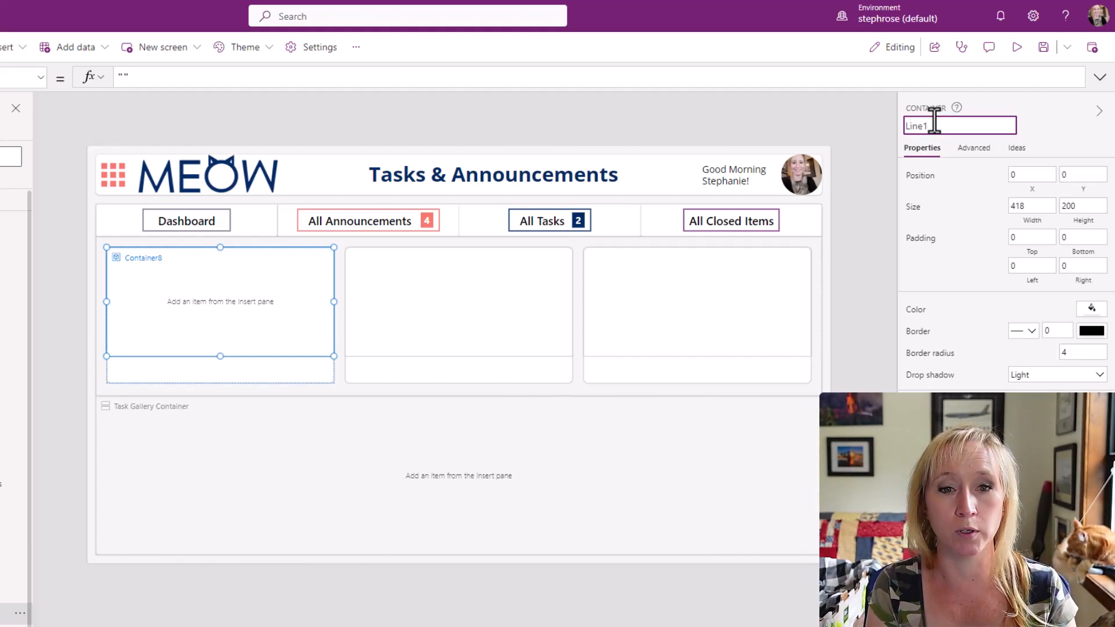
type("Cont")
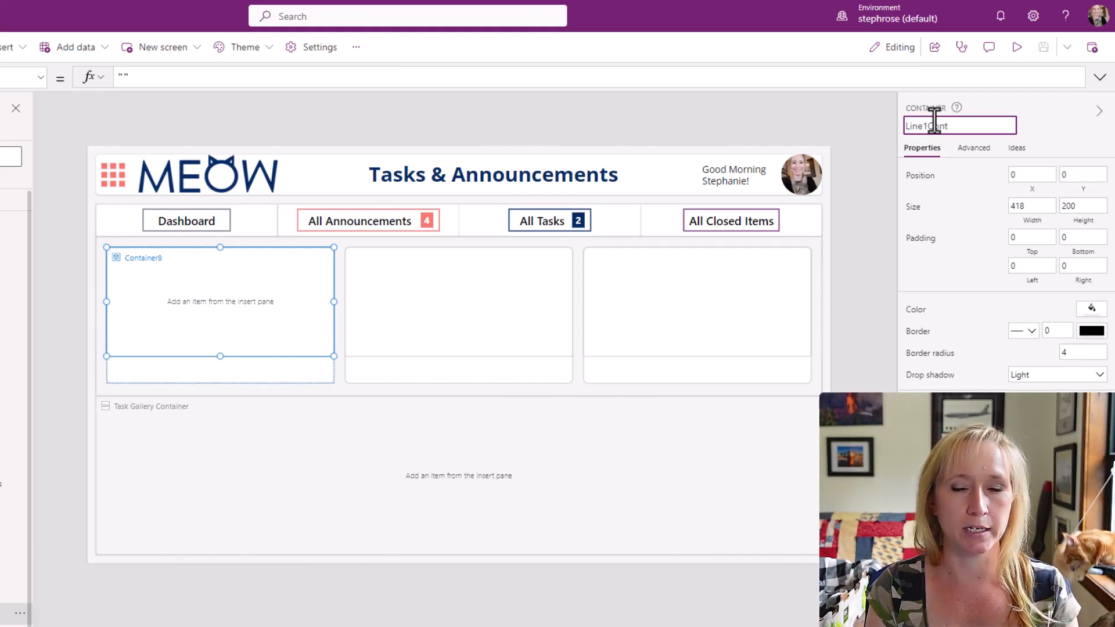
key("Return")
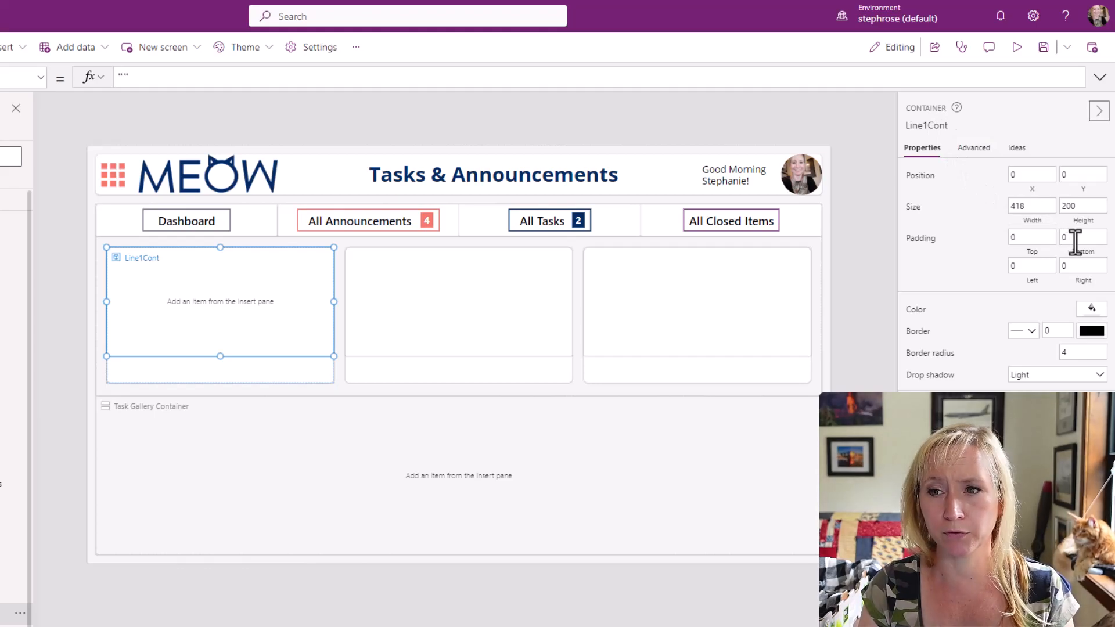
Set the height of Line1Cont to 65.
left_click(1034, 222)
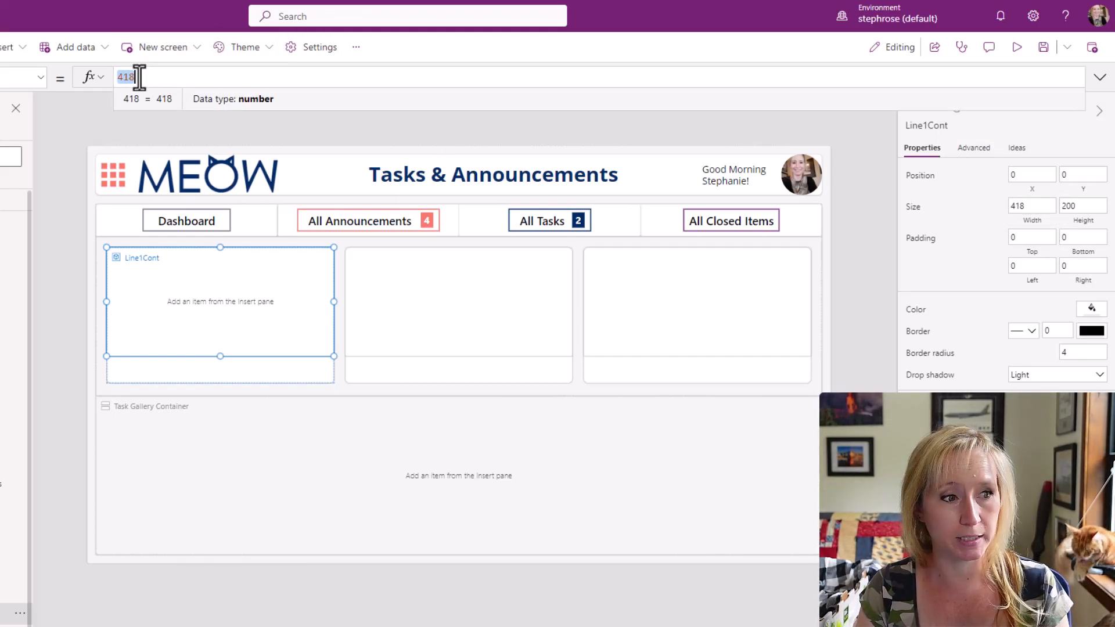
left_click(1082, 206)
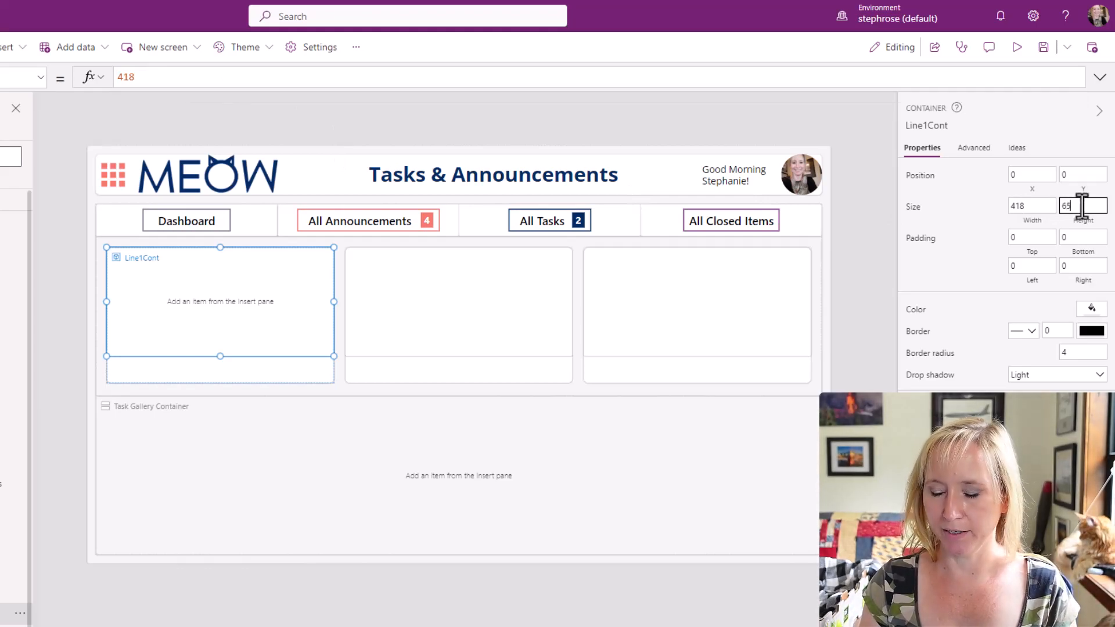
key("shift+Tab")
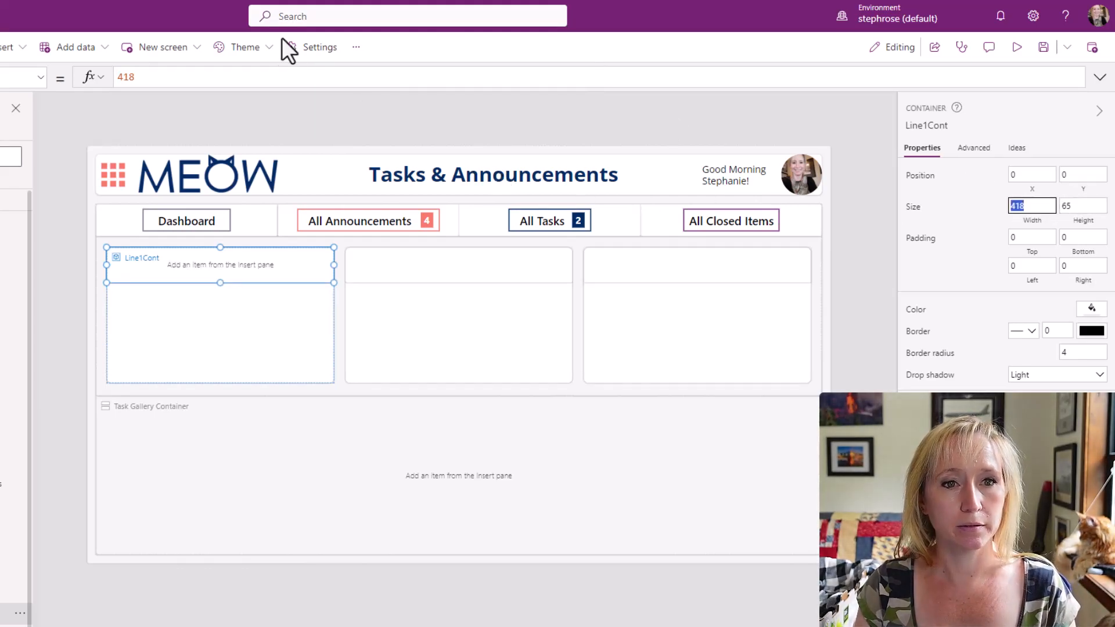
Set the width formula of Line1Cont to Parent.TemplateWidth and its drop shadow to None.
double_click(227, 75)
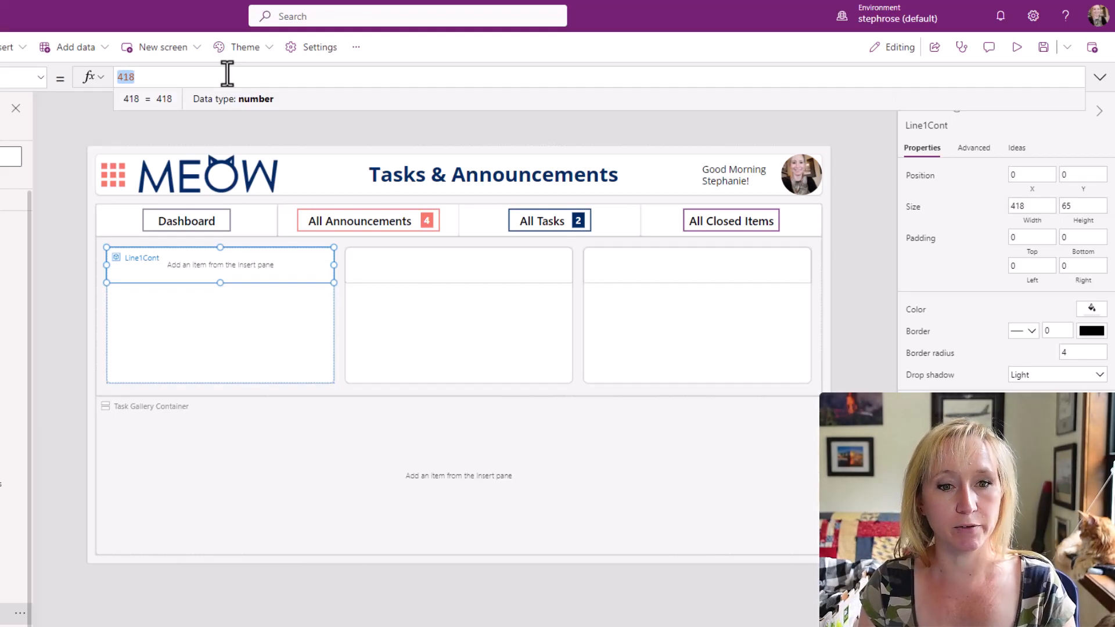
type("P")
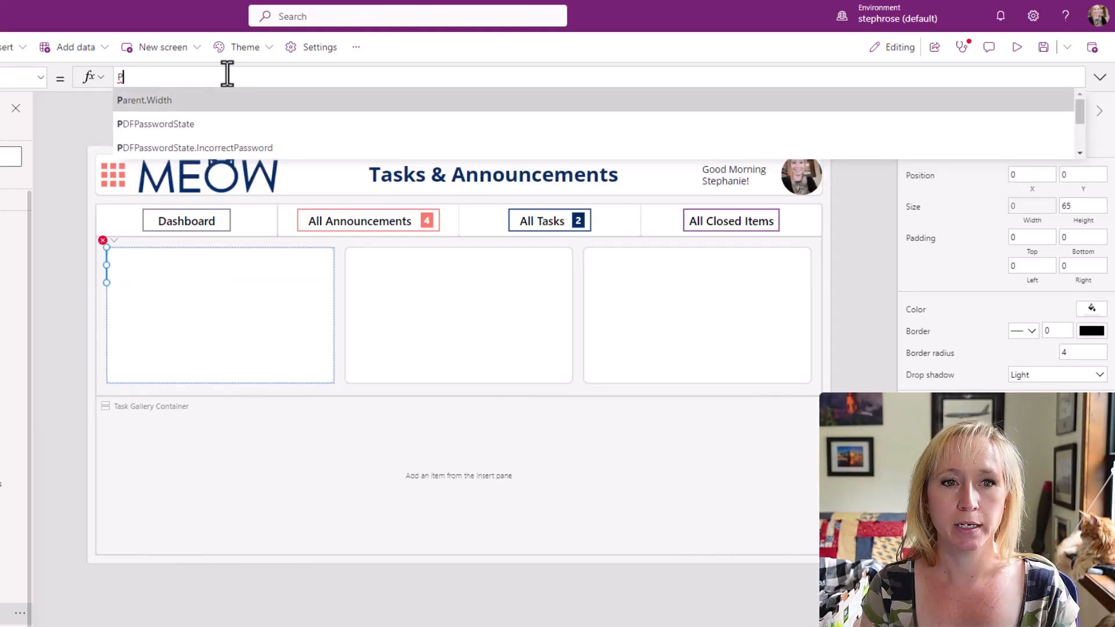
key("Tab")
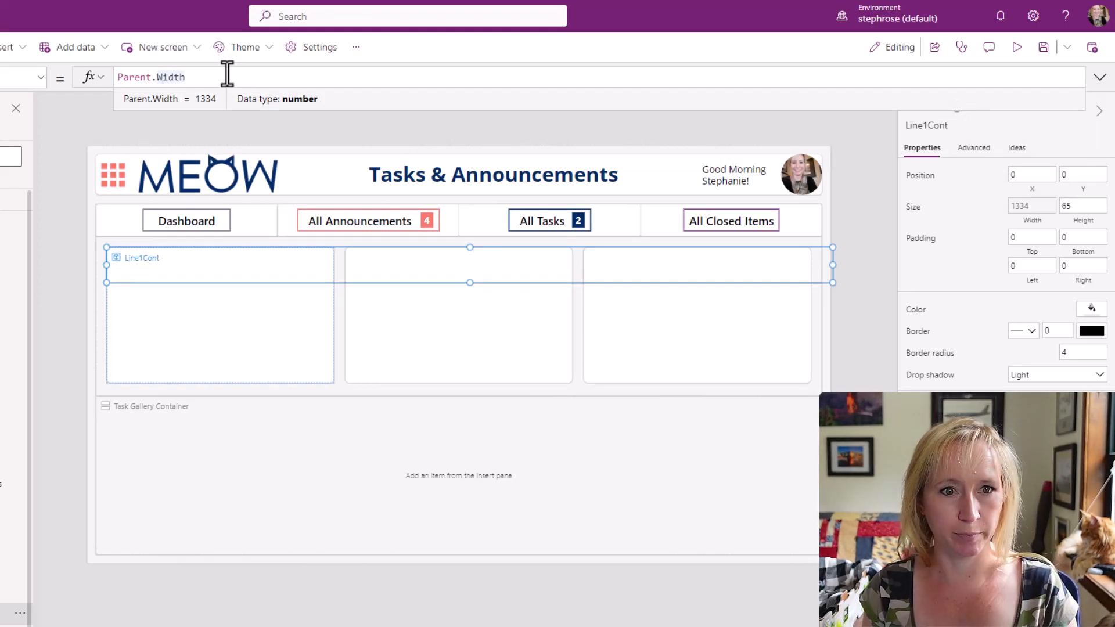
key("Left")
type("T")
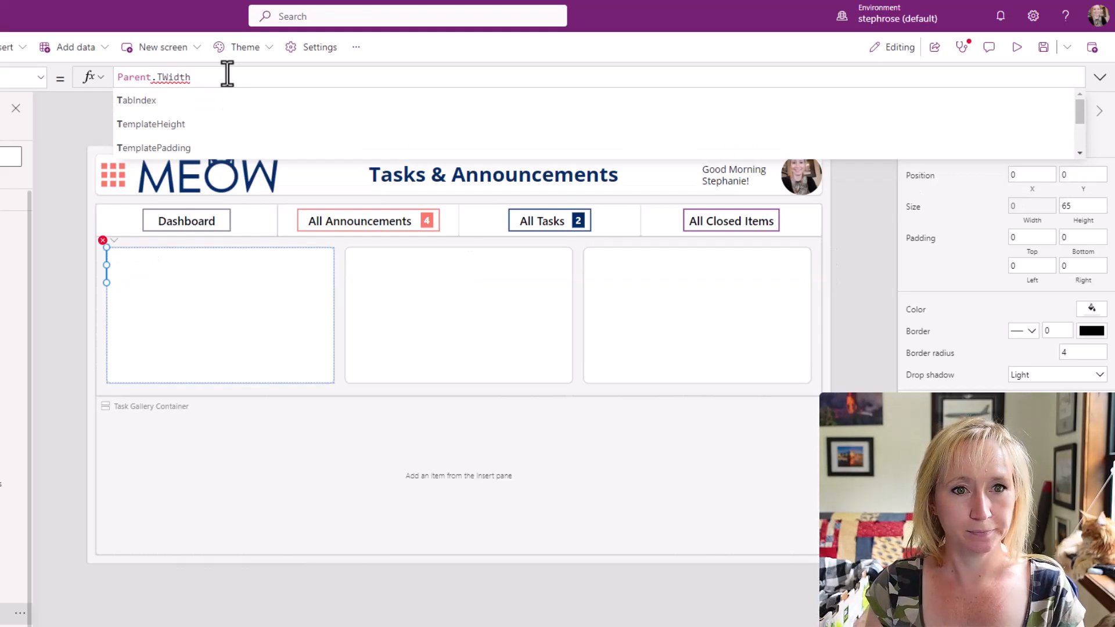
type("e")
key("Down")
key("Down")
key("Down")
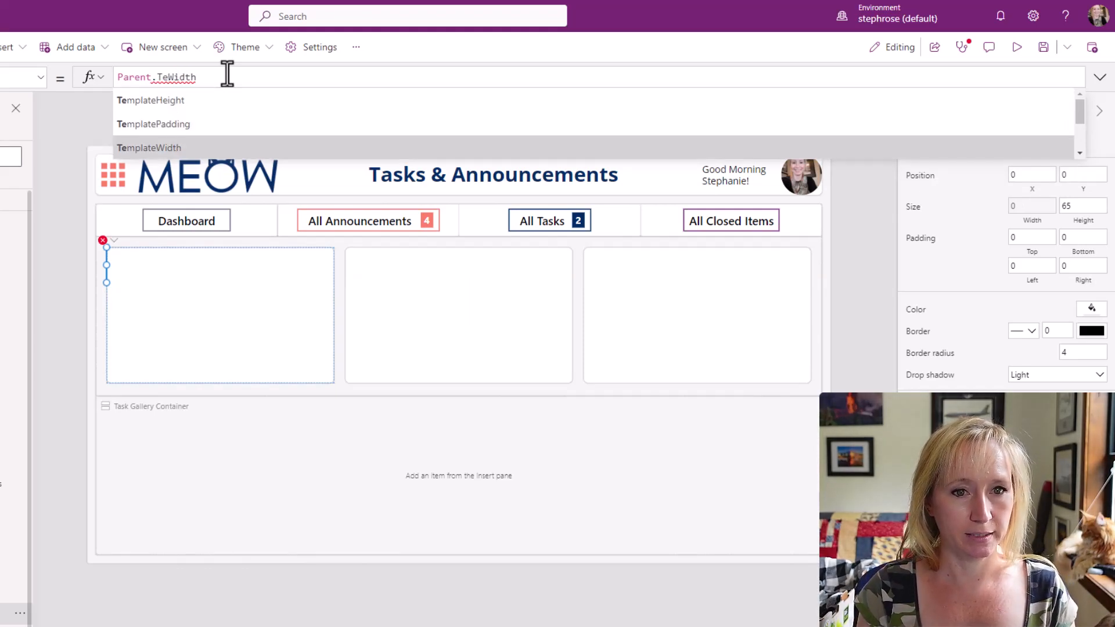
key("Tab")
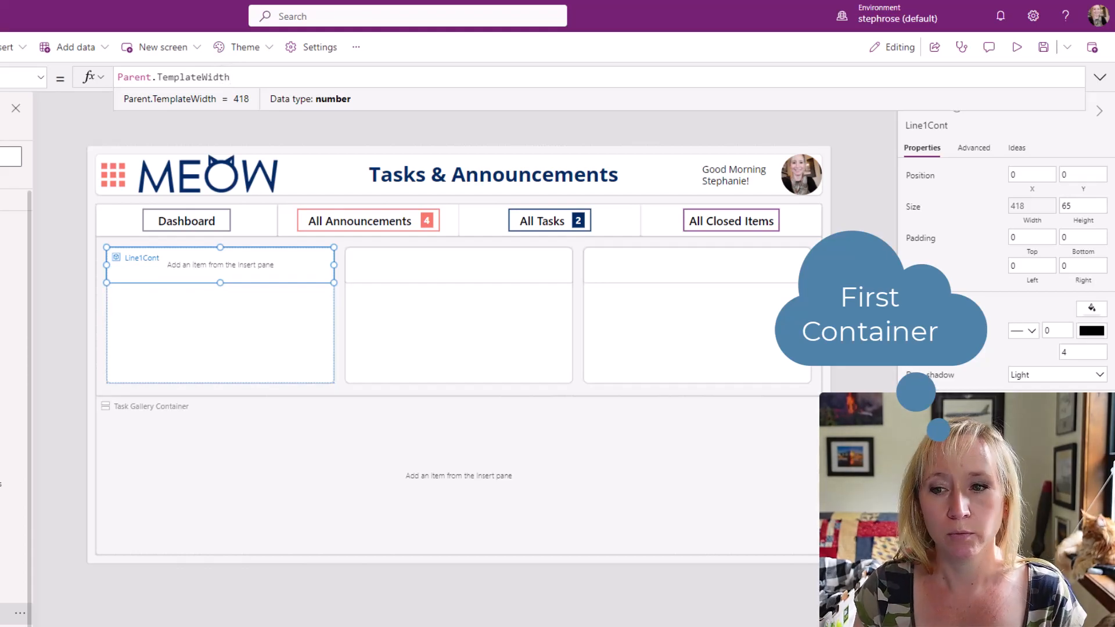
left_click(1022, 376)
left_click(1021, 390)
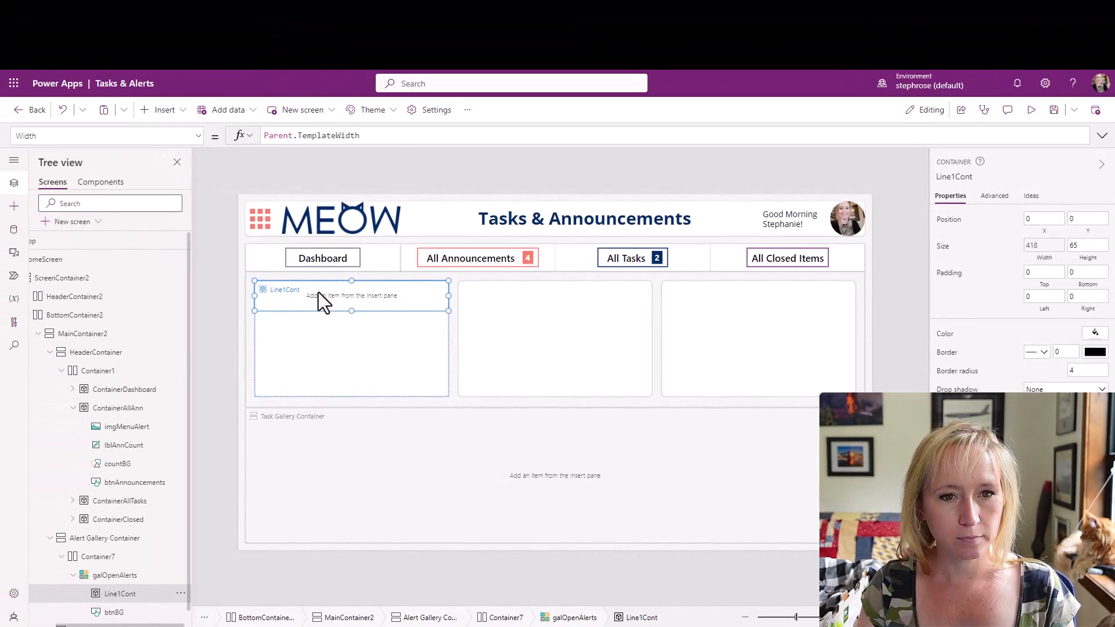
Try to paste a copy of Line1Cont into the galOpenAlerts gallery, and delete the pasted copies.
key("ctrl+v")
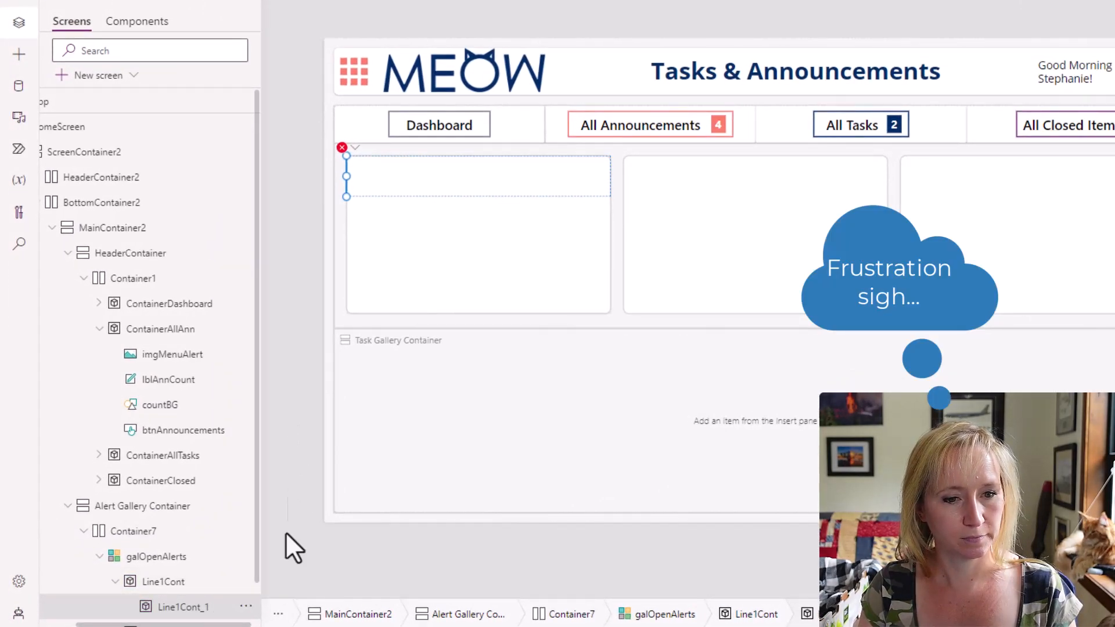
left_click(245, 606)
left_click(278, 465)
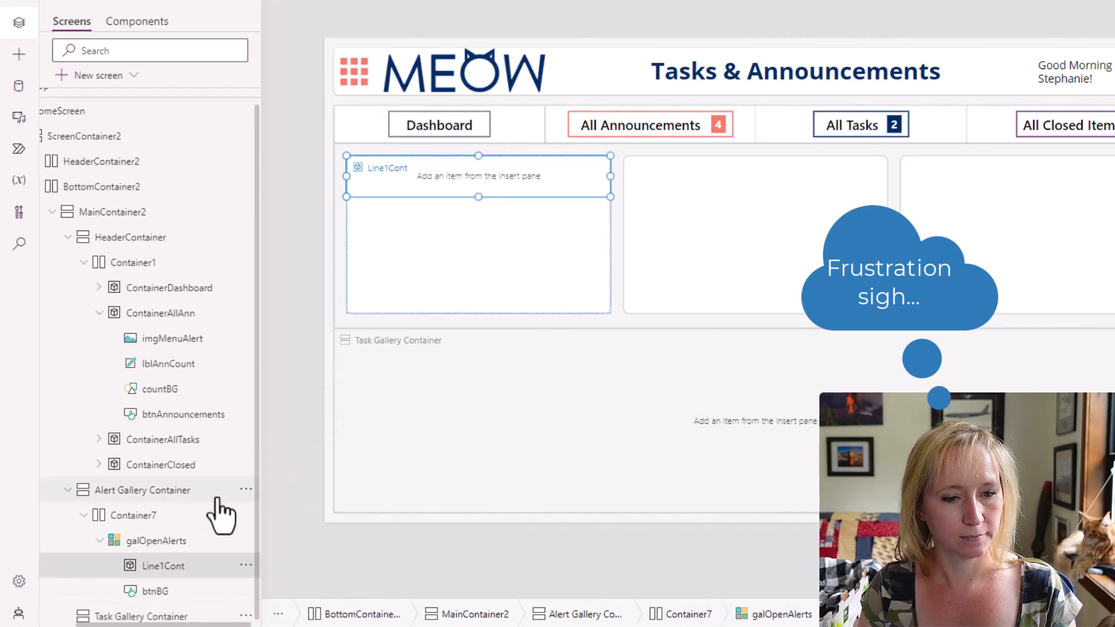
left_click(187, 542)
key("ctrl+z")
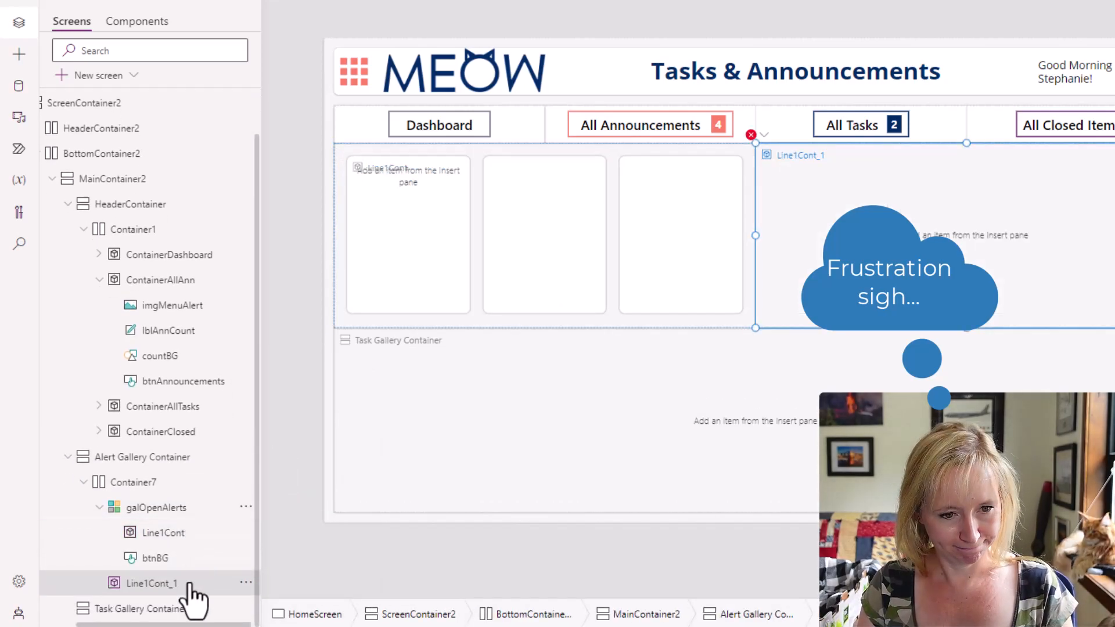
left_click(244, 583)
left_click(289, 501)
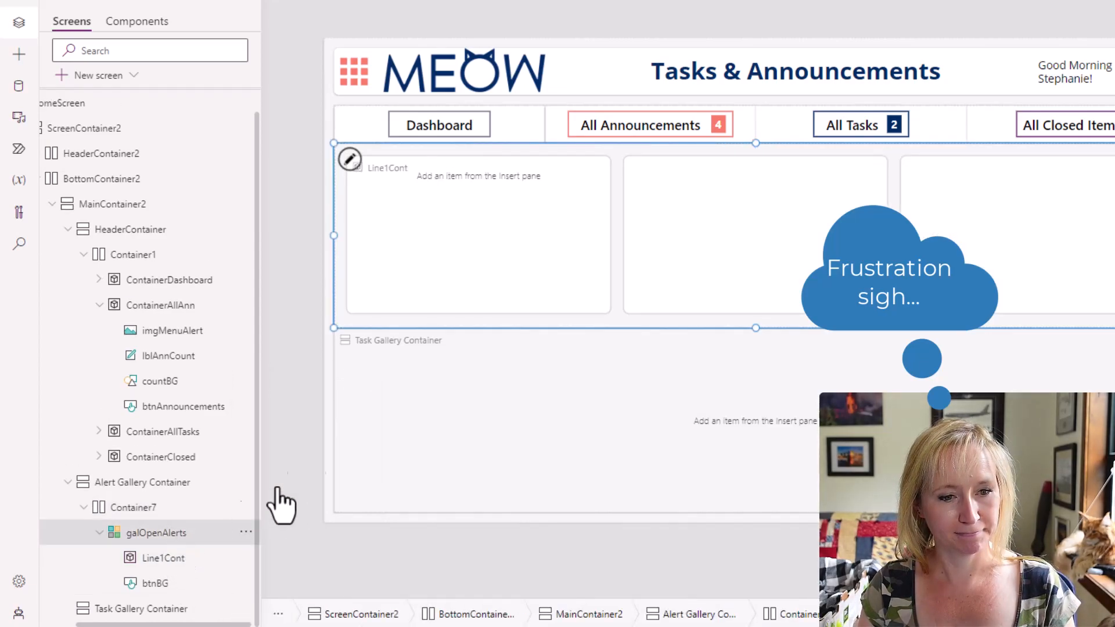
Paste a copy of Line1Cont into the galOpenAlerts gallery template and rename the copy LineCont.
left_click(349, 160)
key("ctrl+z")
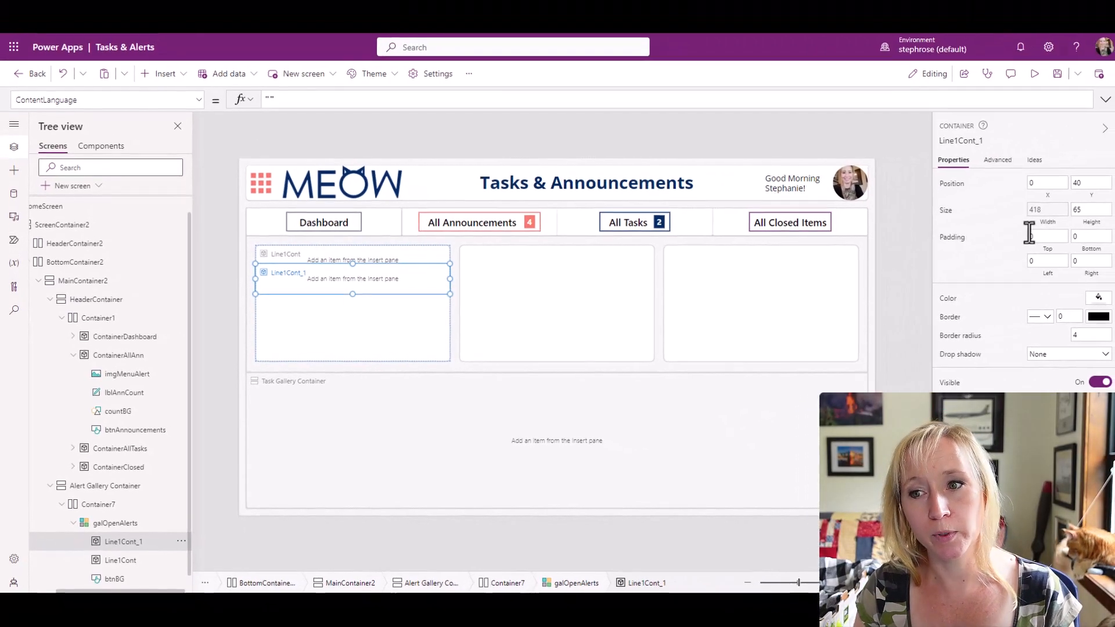
left_click(1095, 197)
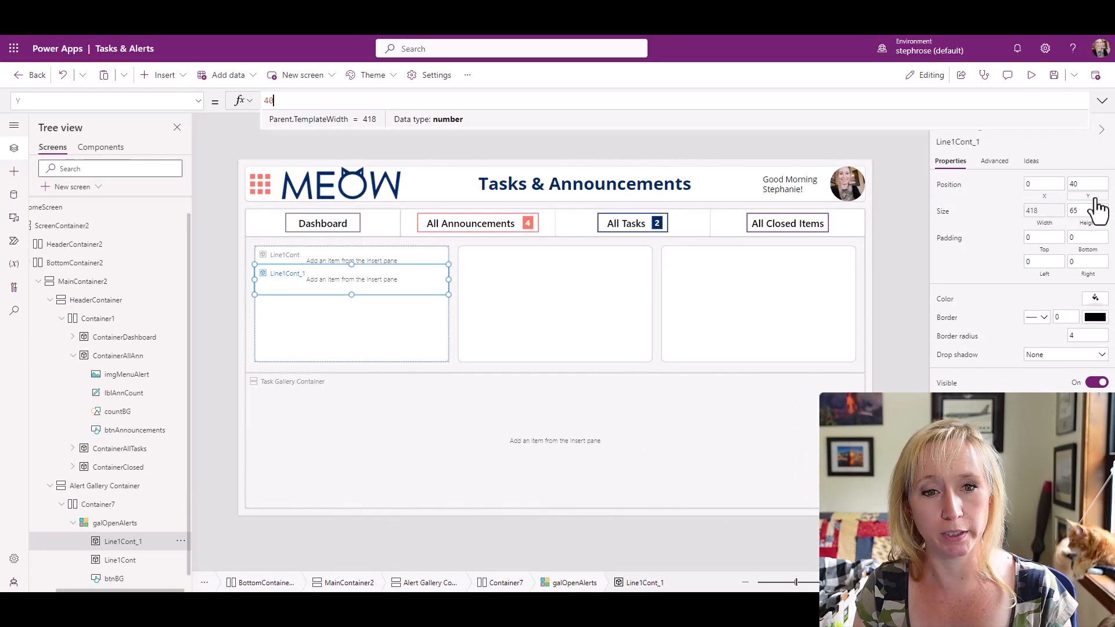
left_click(985, 140)
left_click(988, 144)
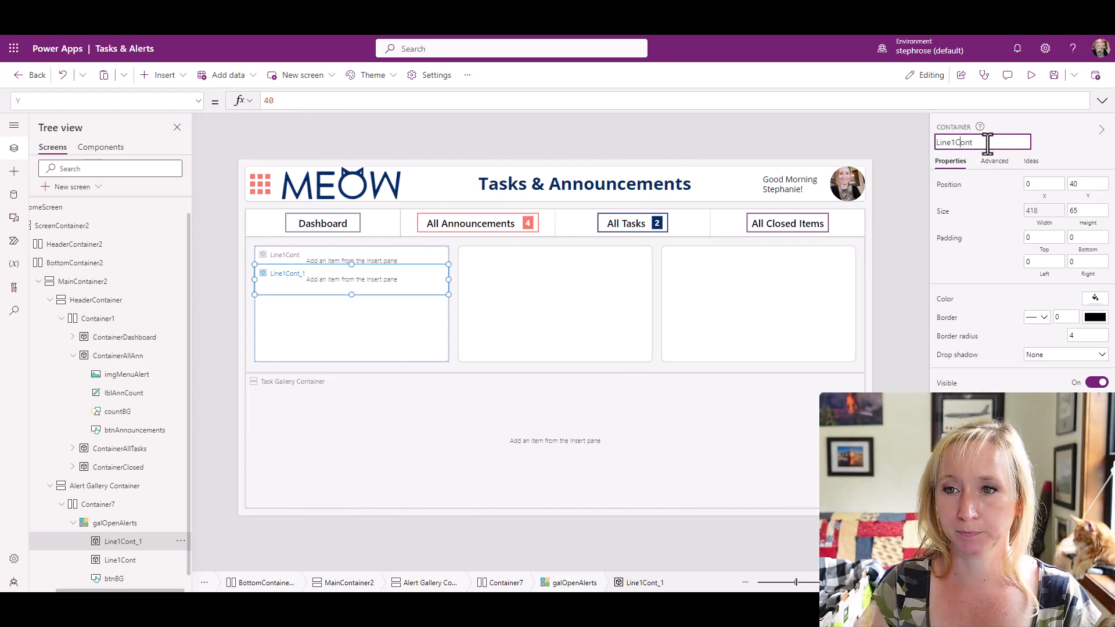
key("BackSpace")
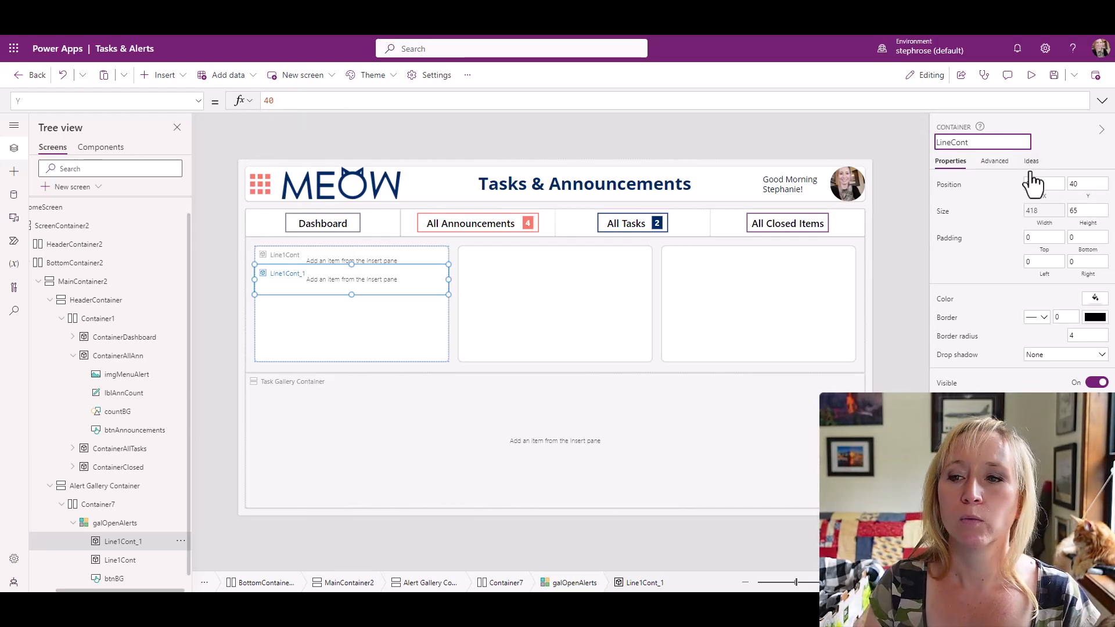
Set the Y formula of LineCont to Line1Cont.Y + Line1Cont.Height.
left_click(1090, 203)
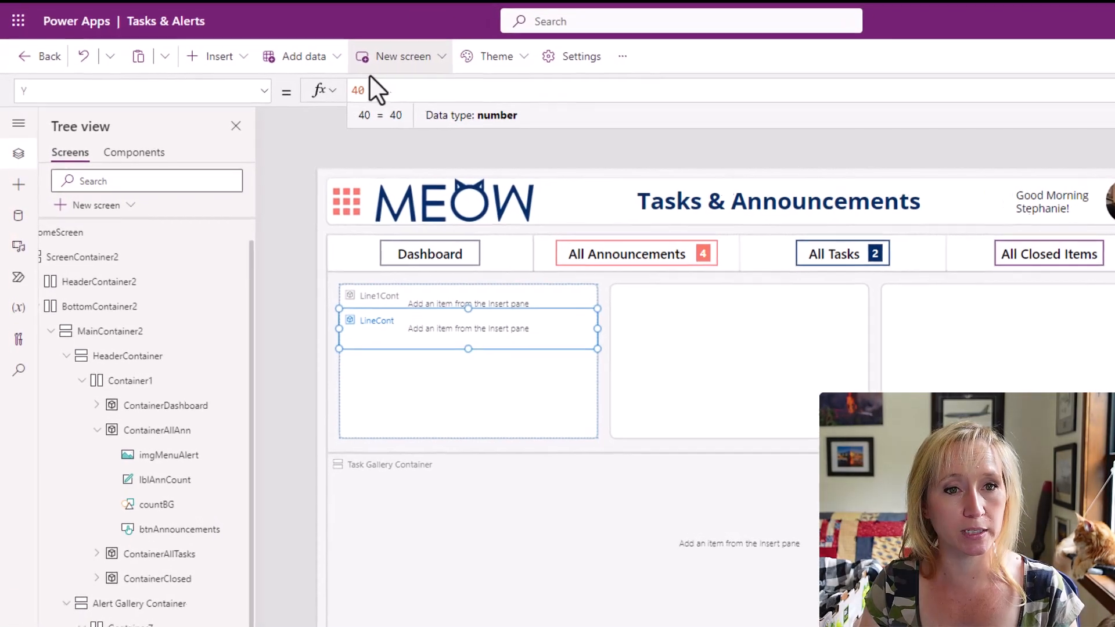
type("Line1Cont")
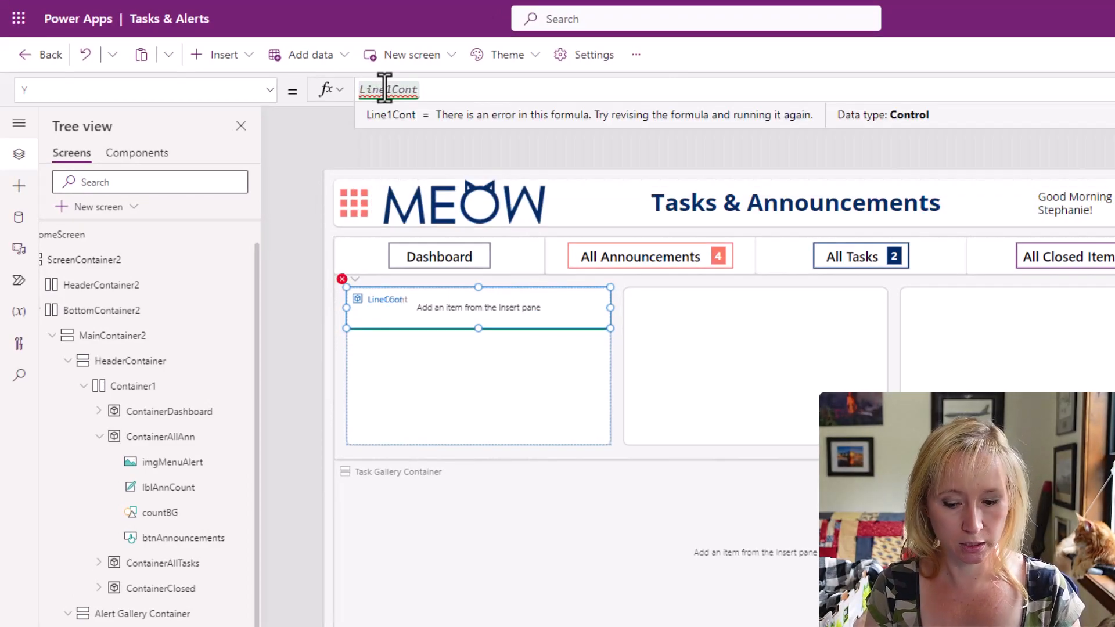
type(".Y + Line")
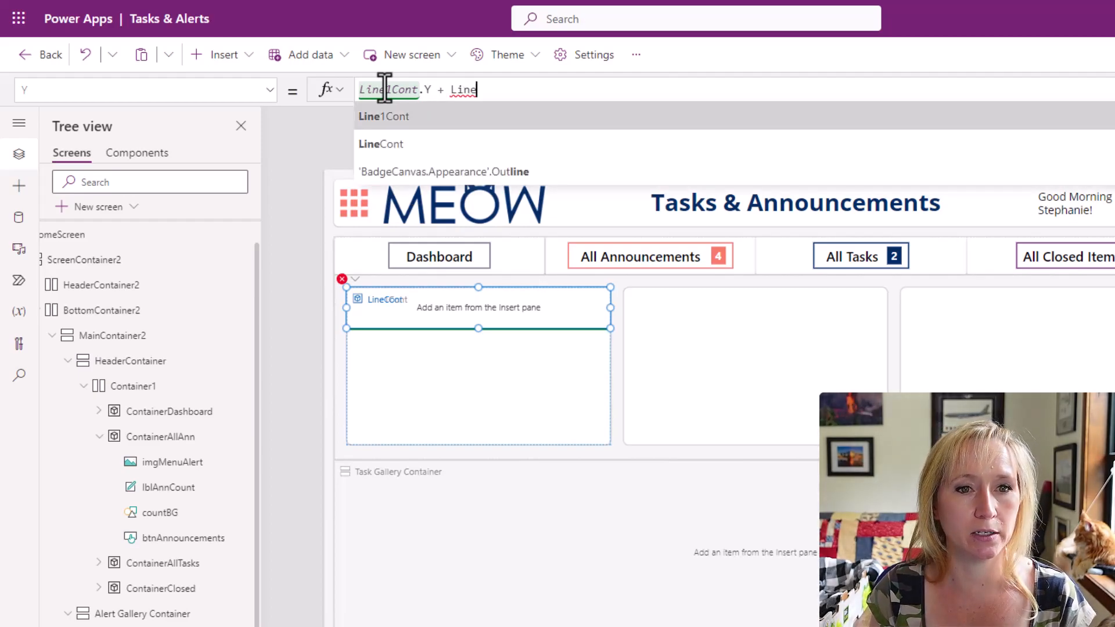
type("1Cont.H")
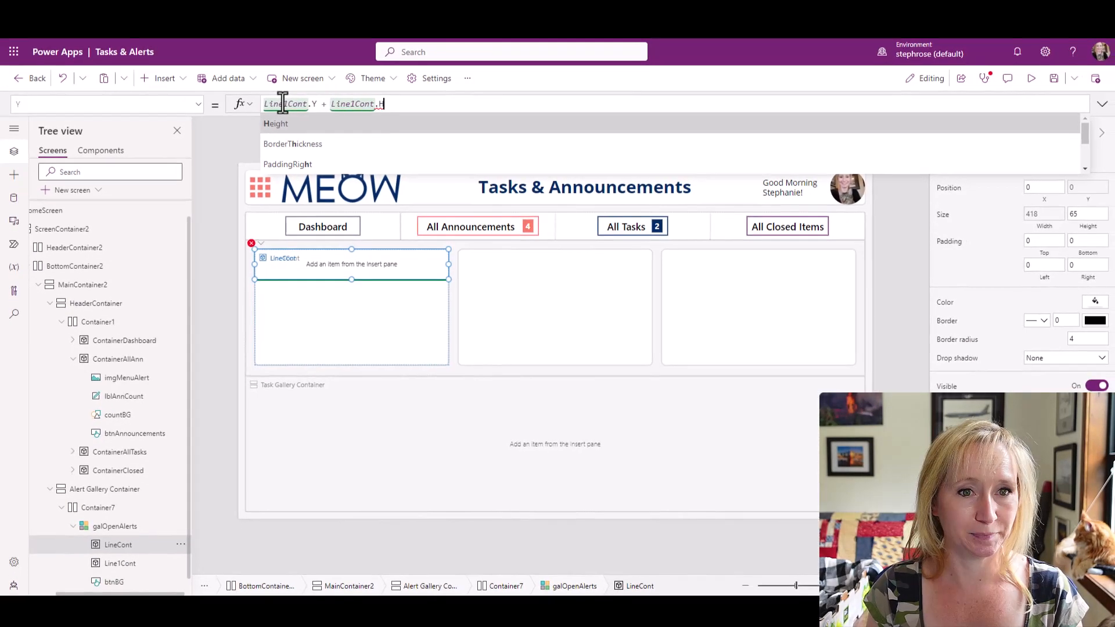
type("eight")
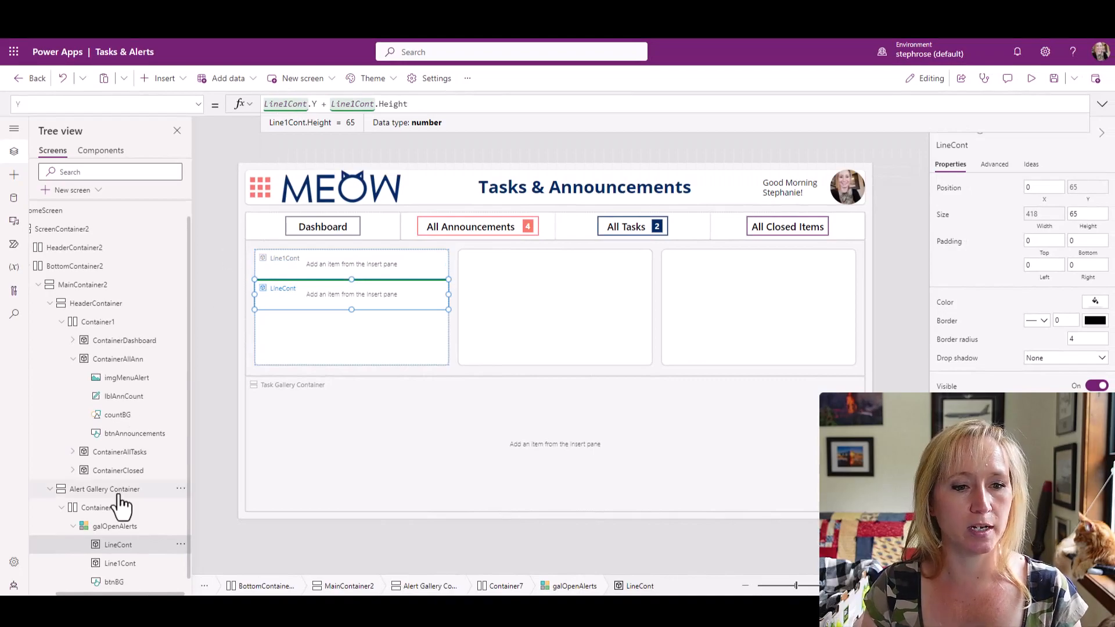
Send LineCont backward so it is listed below Line1Cont, and rename it Line2Cont.
left_click(179, 547)
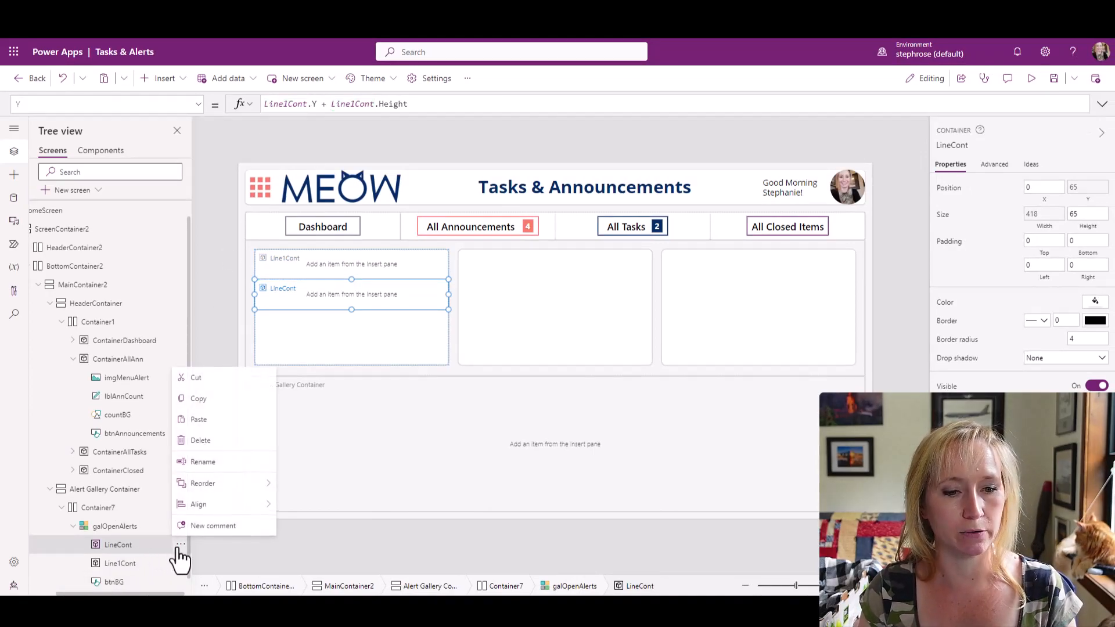
mouse_move(262, 491)
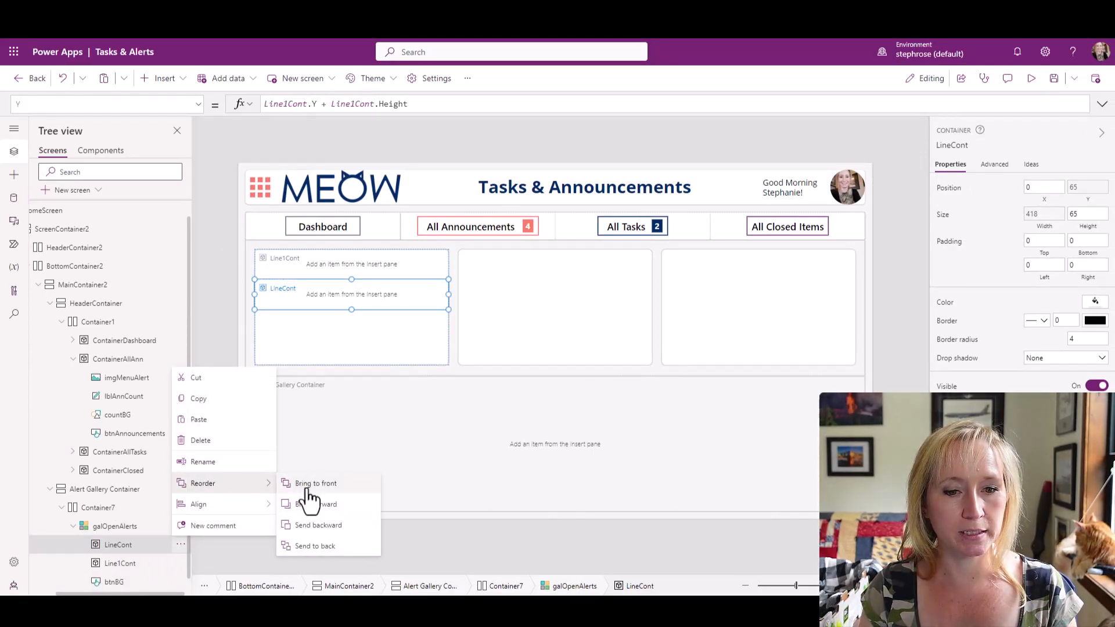
left_click(346, 527)
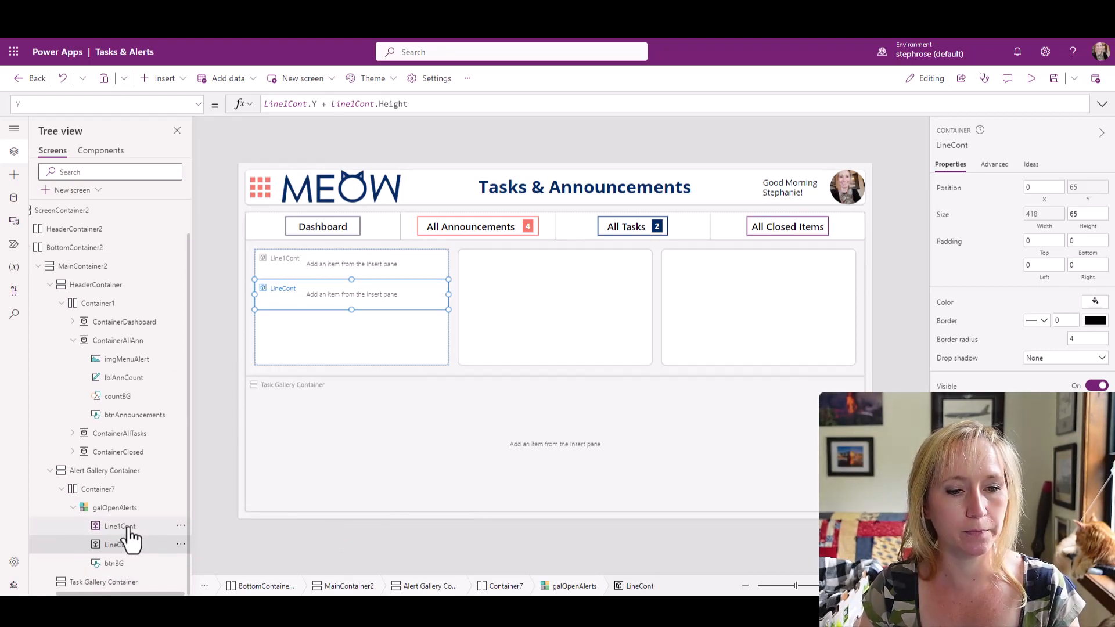
left_click(949, 145)
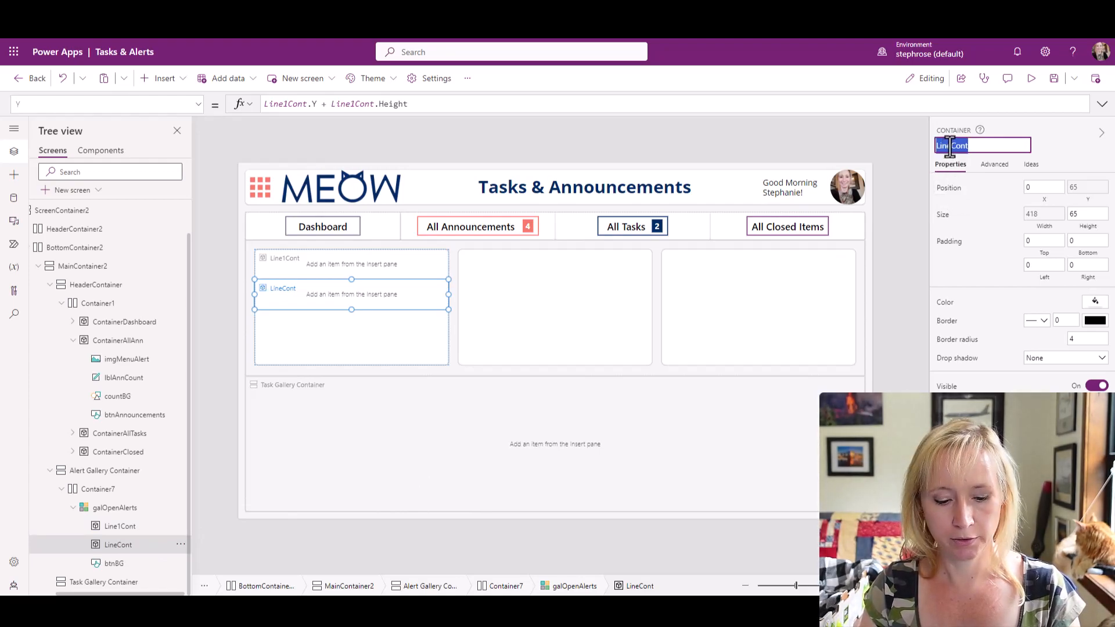
type("Line")
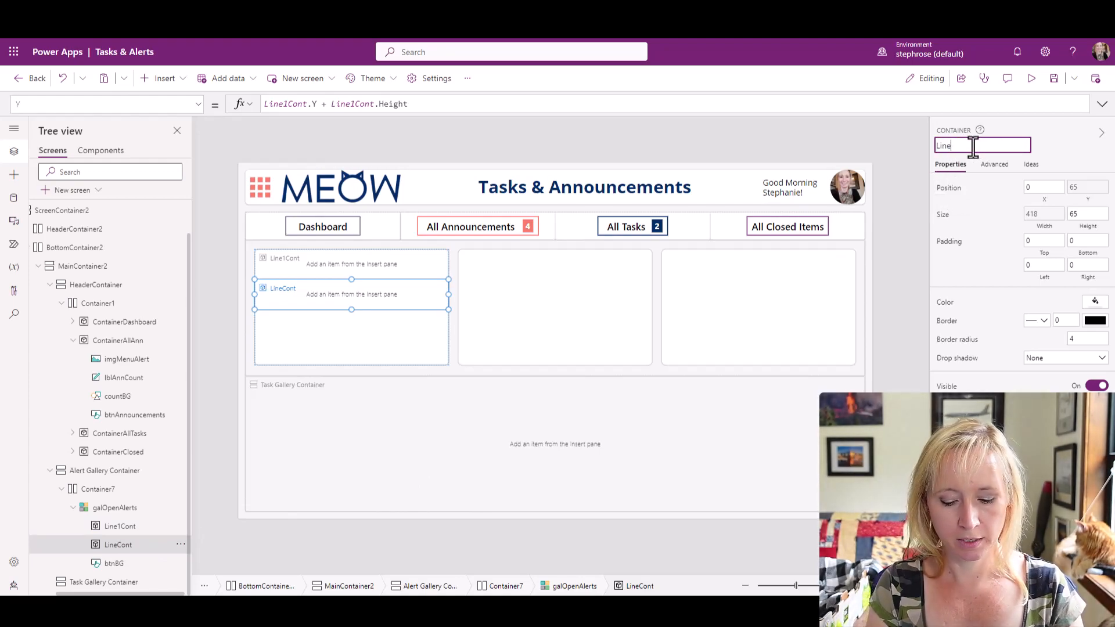
type("2Cont")
key("Return")
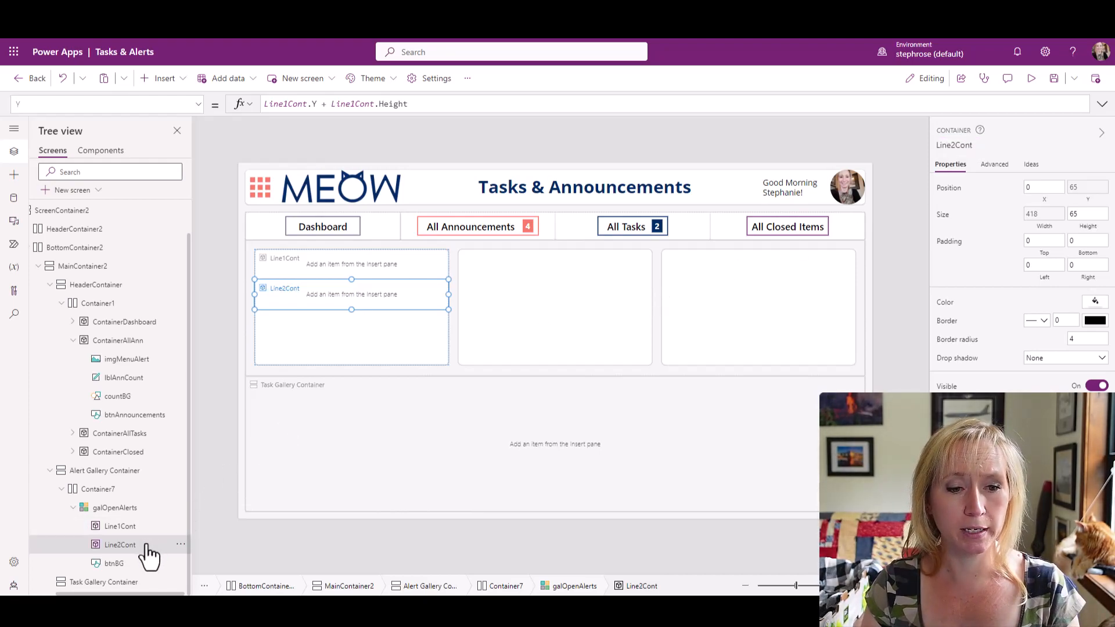
key("ctrl+v")
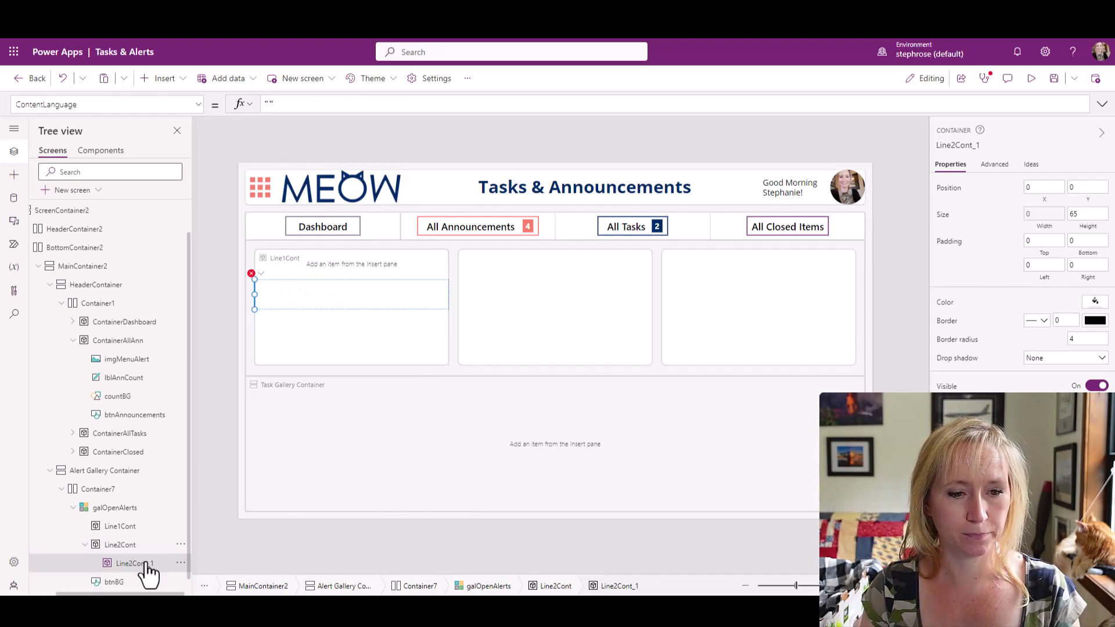
left_click(181, 563)
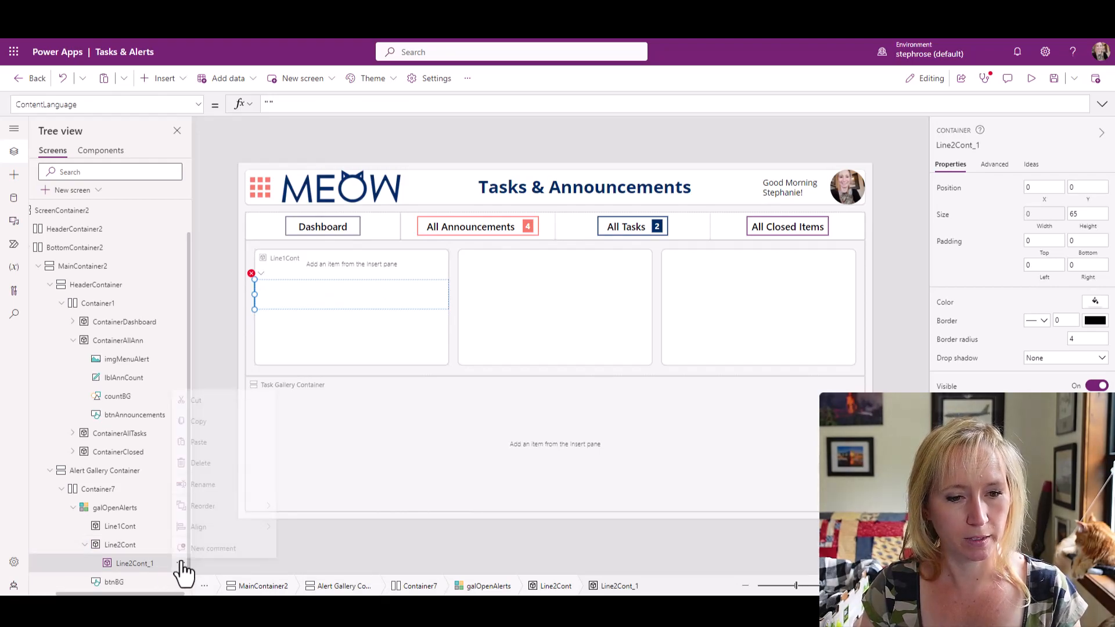
left_click(200, 458)
Paste another line container copy directly into the galOpenAlerts template and send it backward to sit below Line2Cont.
left_click(113, 509)
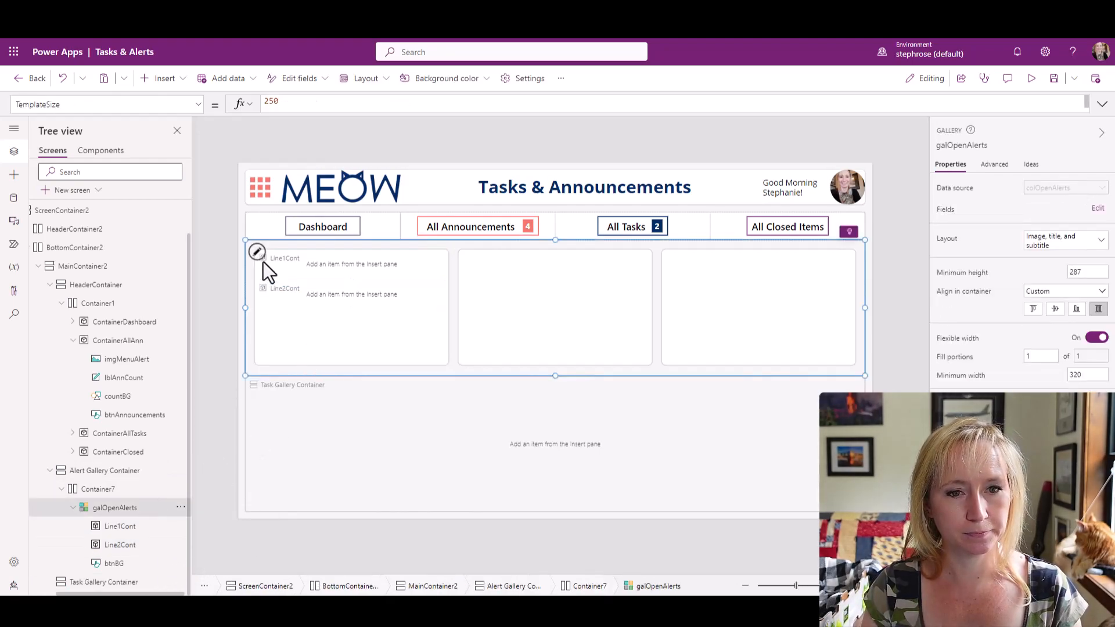
key("ctrl+v")
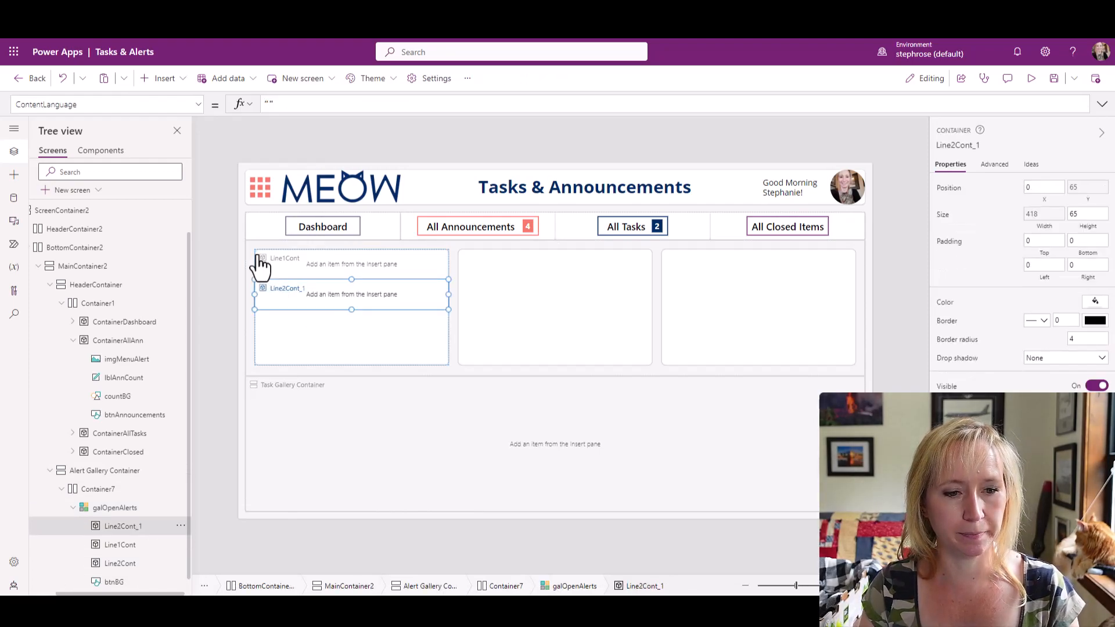
left_click(181, 526)
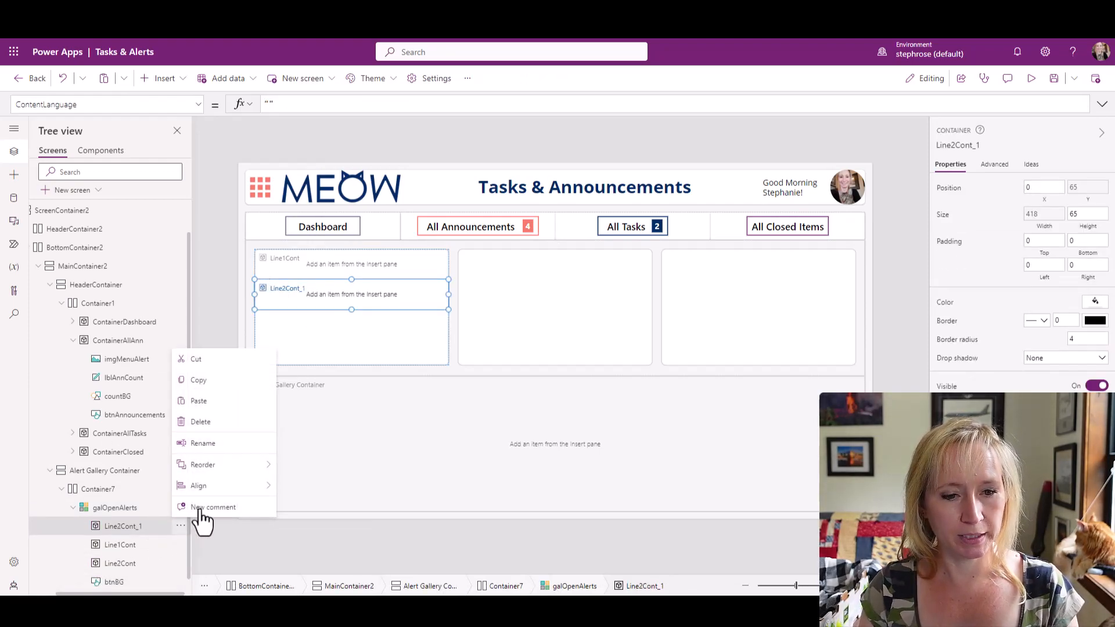
mouse_move(211, 466)
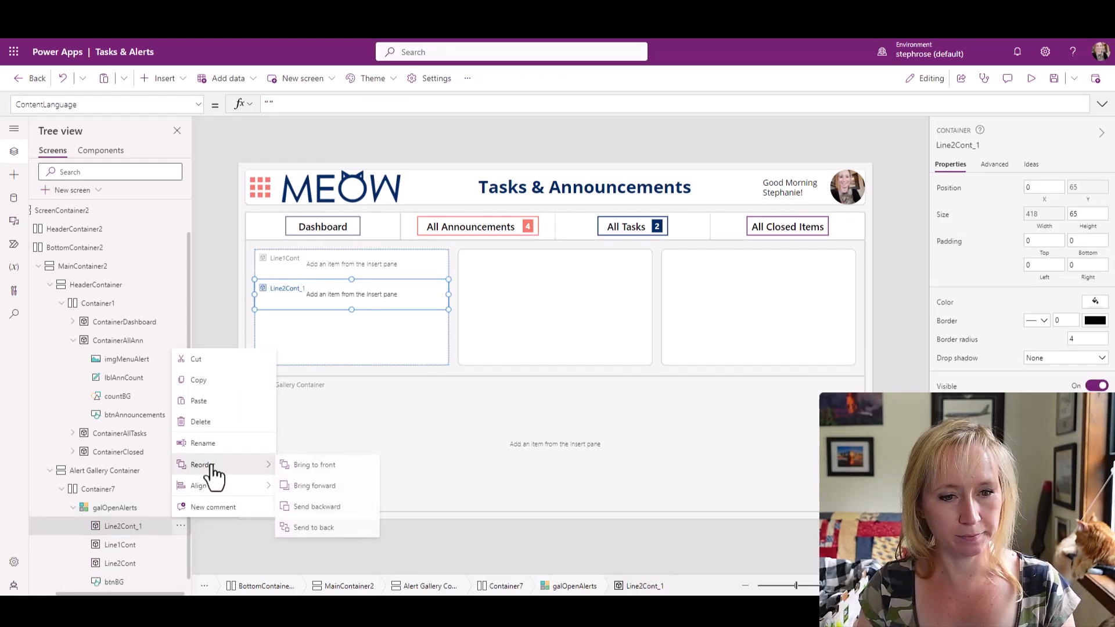
left_click(308, 507)
left_click(180, 544)
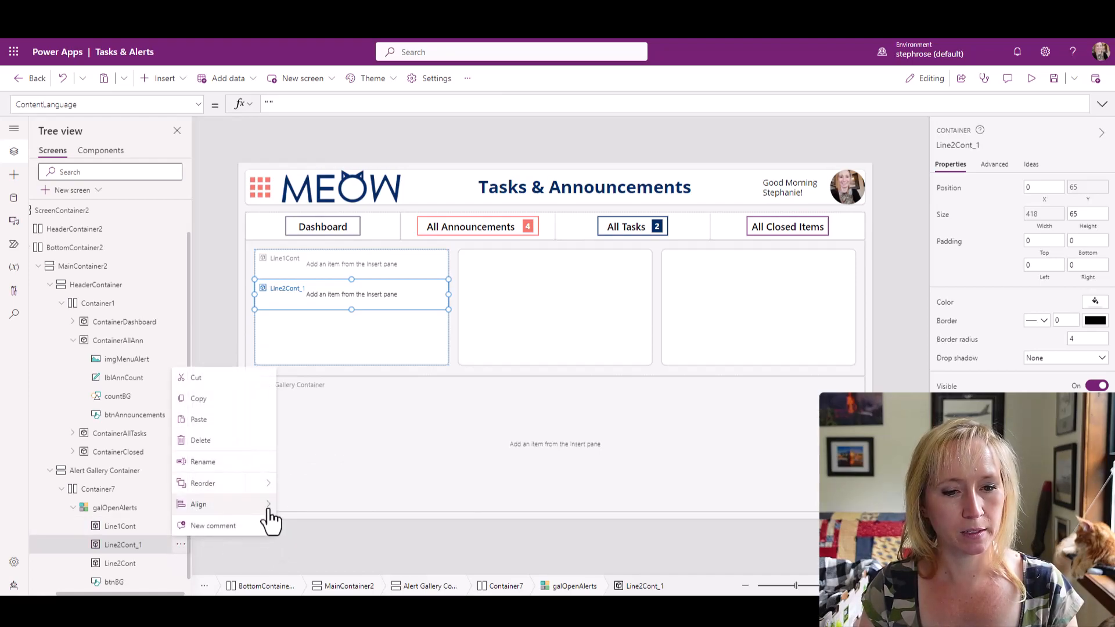
mouse_move(241, 485)
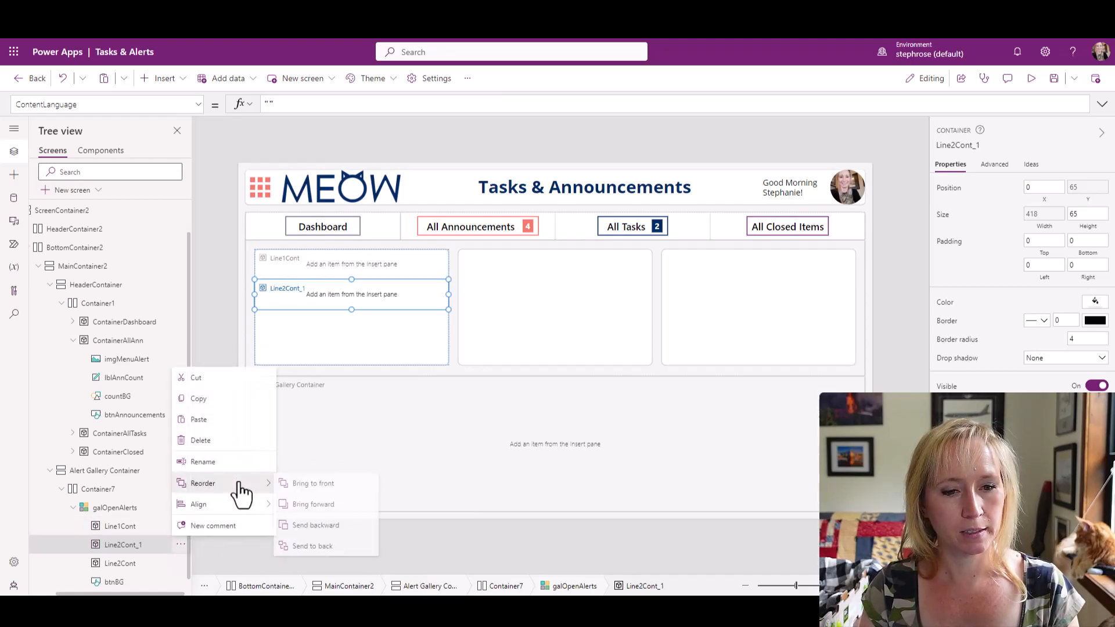
left_click(333, 526)
Rename the pasted container Line2Cont_1 as Line3Cont.
double_click(152, 563)
left_click(149, 562)
key("BackSpace")
key("BackSpace")
key("BackSpace")
key("BackSpace")
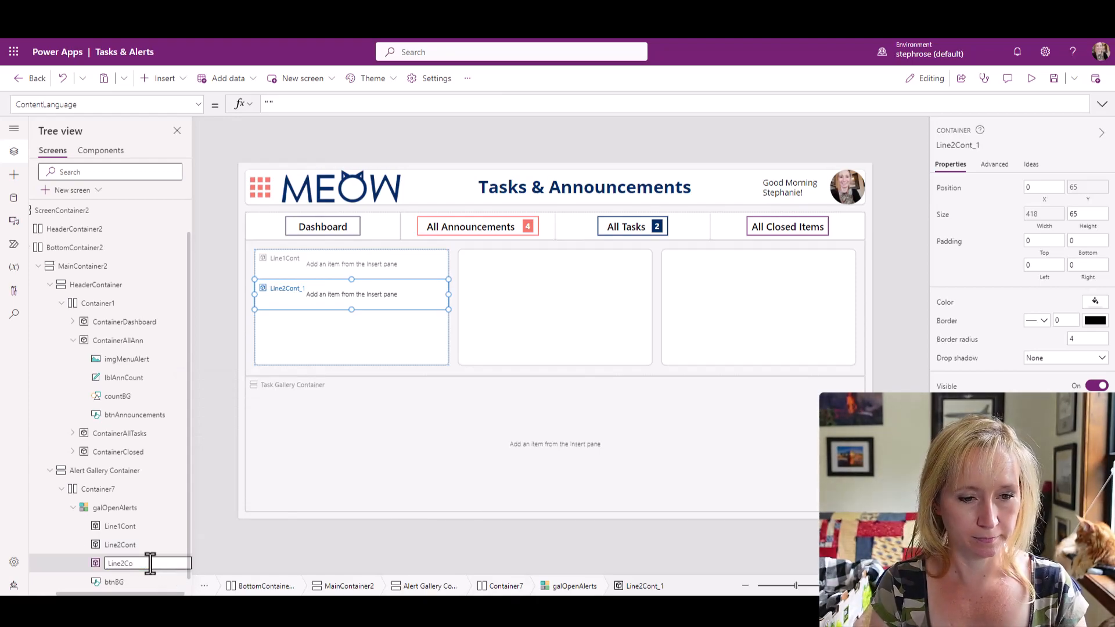
type("3Con")
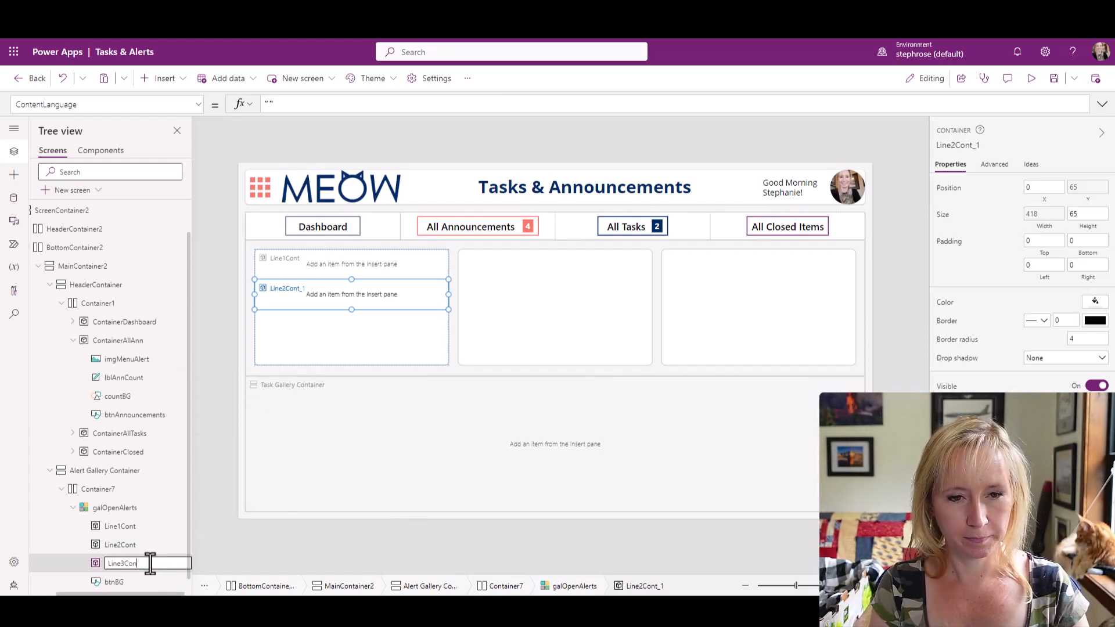
type("t")
key("Return")
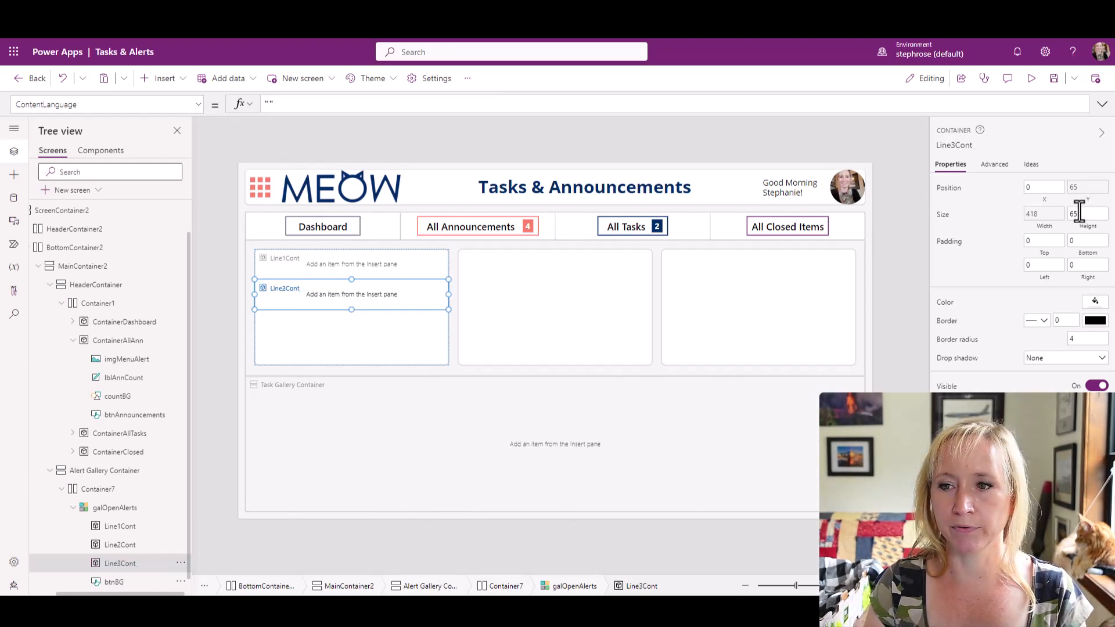
Set the Y formula of Line3Cont to Line2Cont.Y + Line2Cont.Height.
left_click(1086, 189)
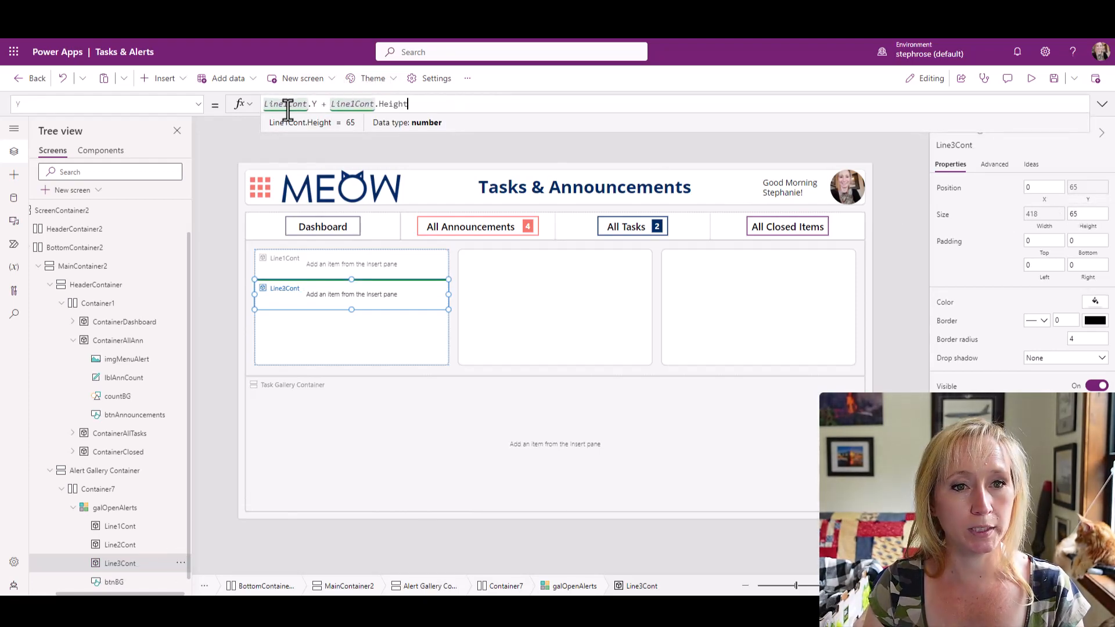
key("BackSpace")
type("2")
key("Right")
key("Right")
key("Right")
key("Right")
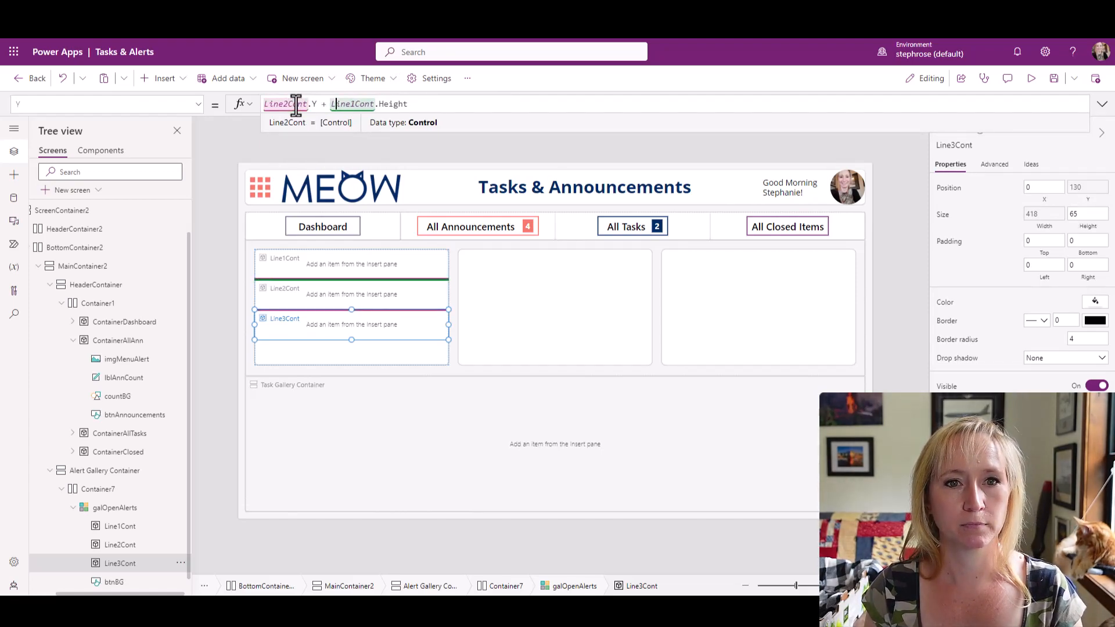
key("BackSpace")
type("2")
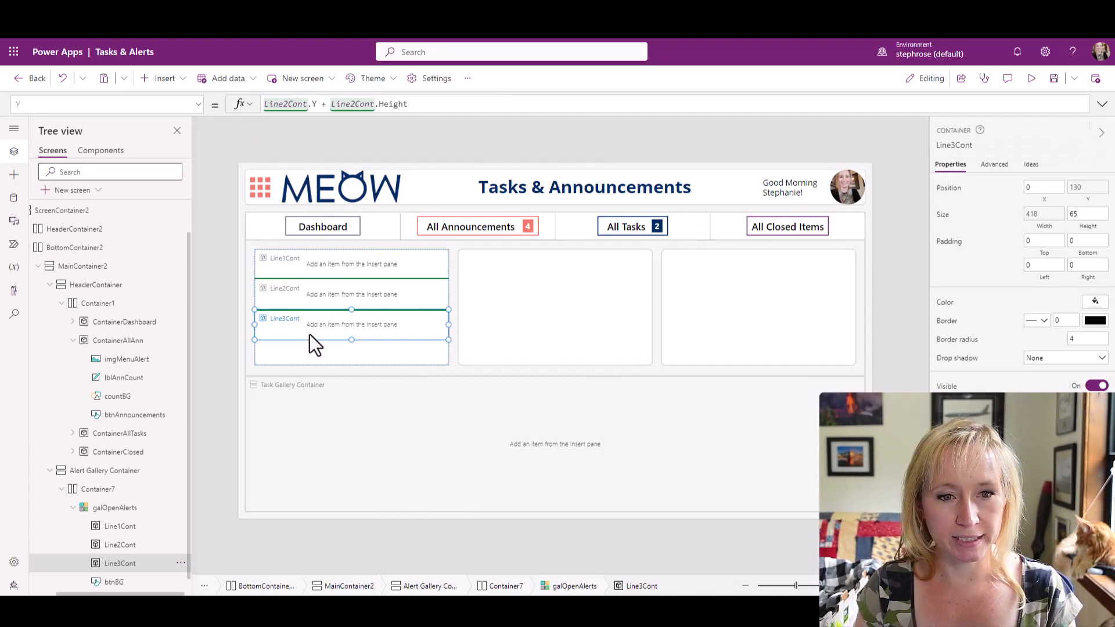
Examine Line1Container in the finished app's AlertGal gallery and its controls imgAlertMore, imgAlert, lblAlert and RecBG.
left_click(316, 264)
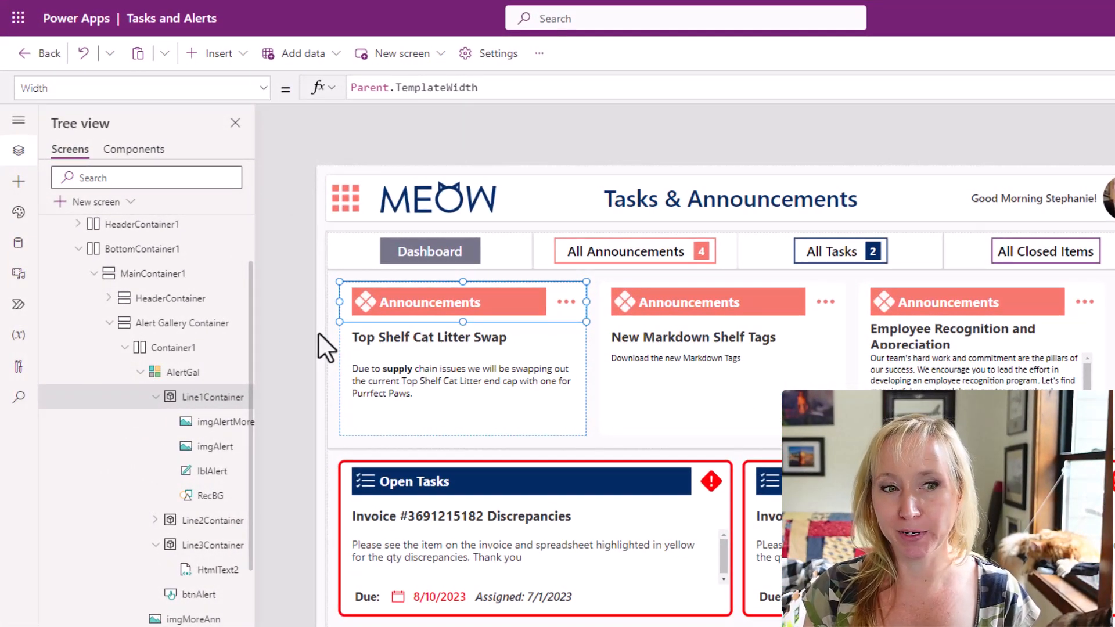
left_click(203, 423)
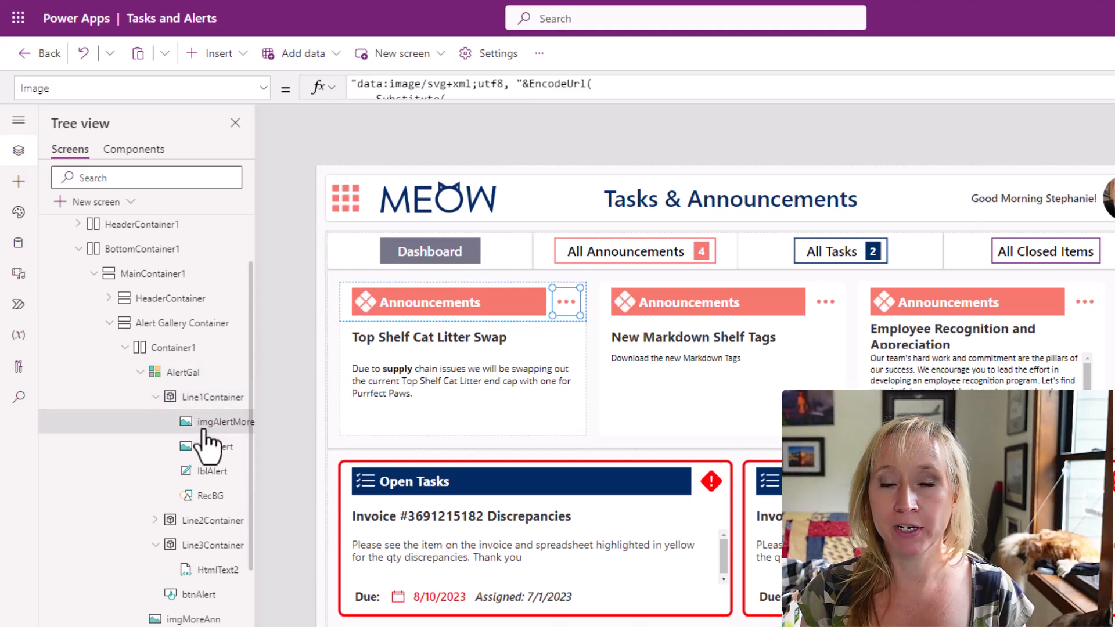
left_click(207, 451)
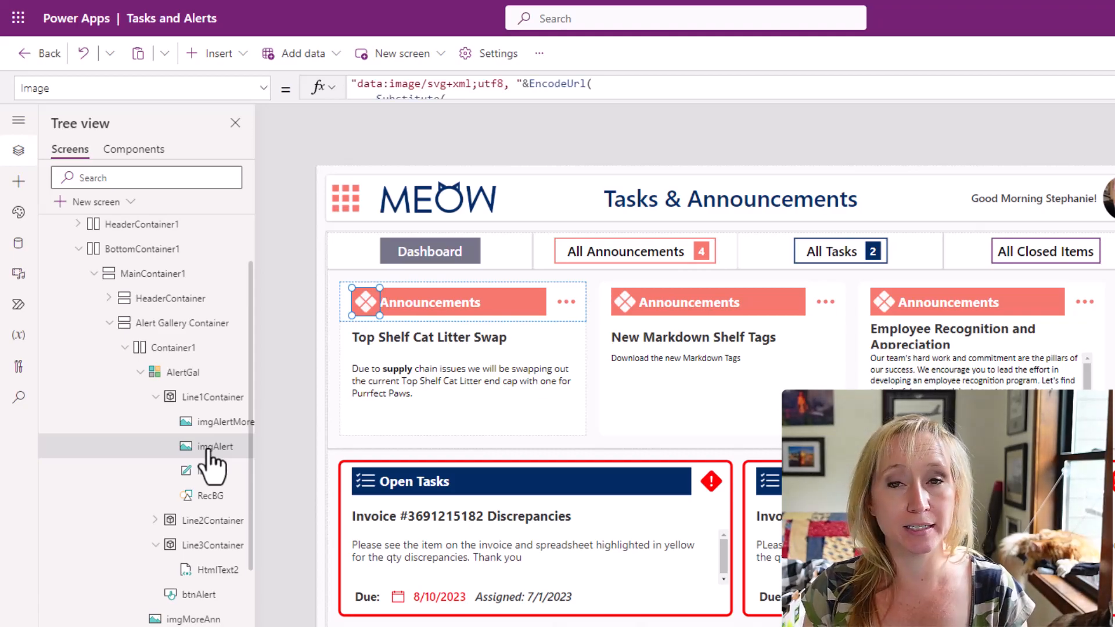
left_click(215, 475)
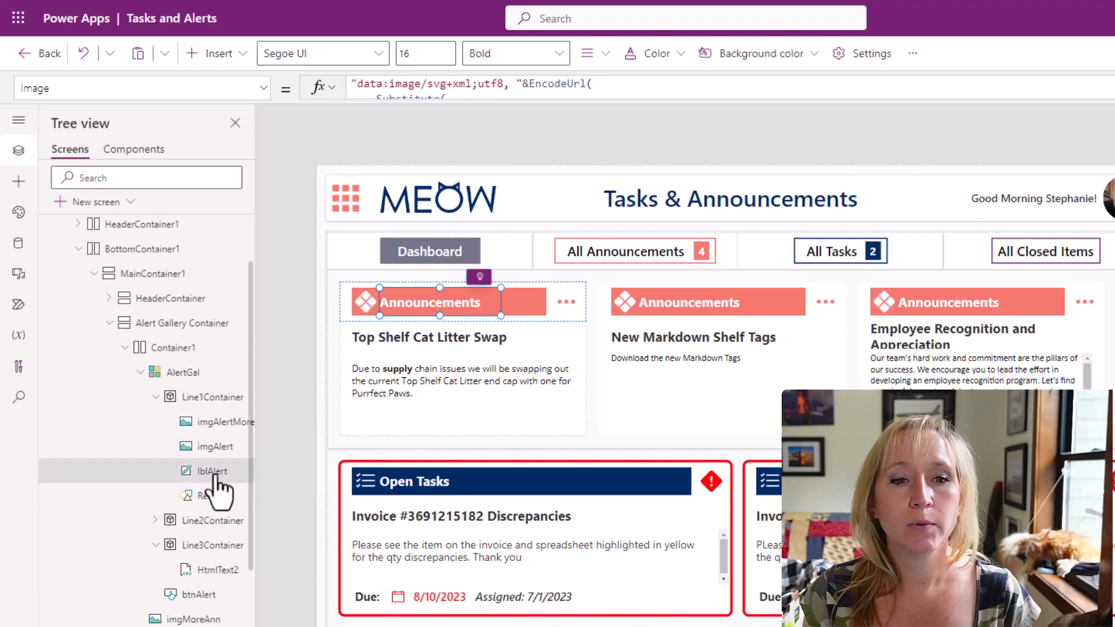
left_click(215, 498)
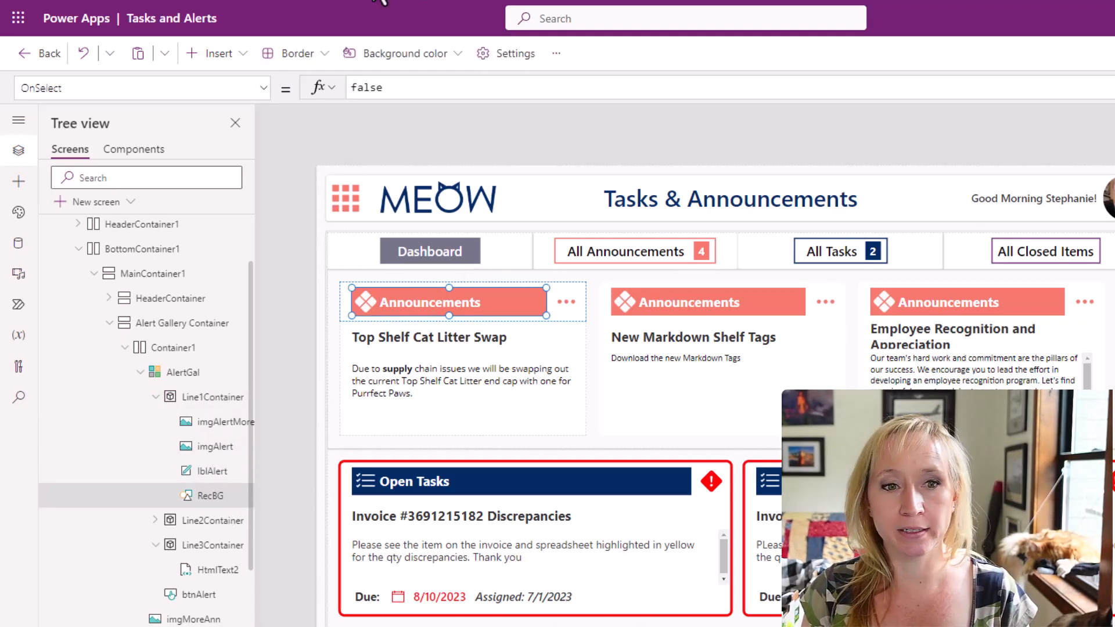
left_click(216, 424)
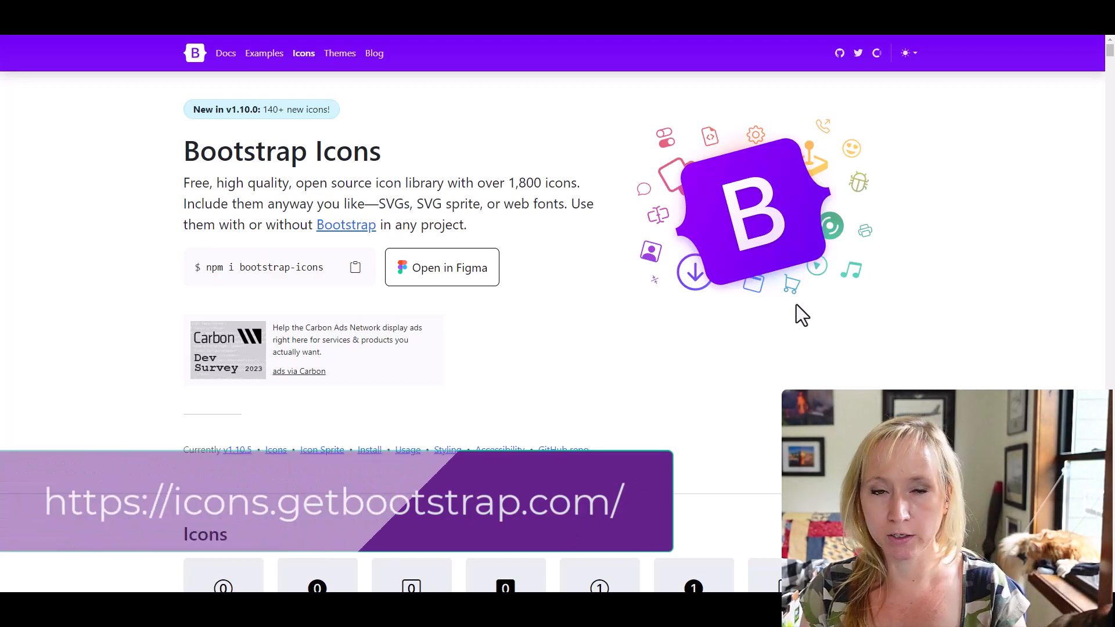
On the Bootstrap Icons site, filter the icon library for "more", open the three-dots icon's page and look over its SVG code.
scroll(829, 354, "down", 1)
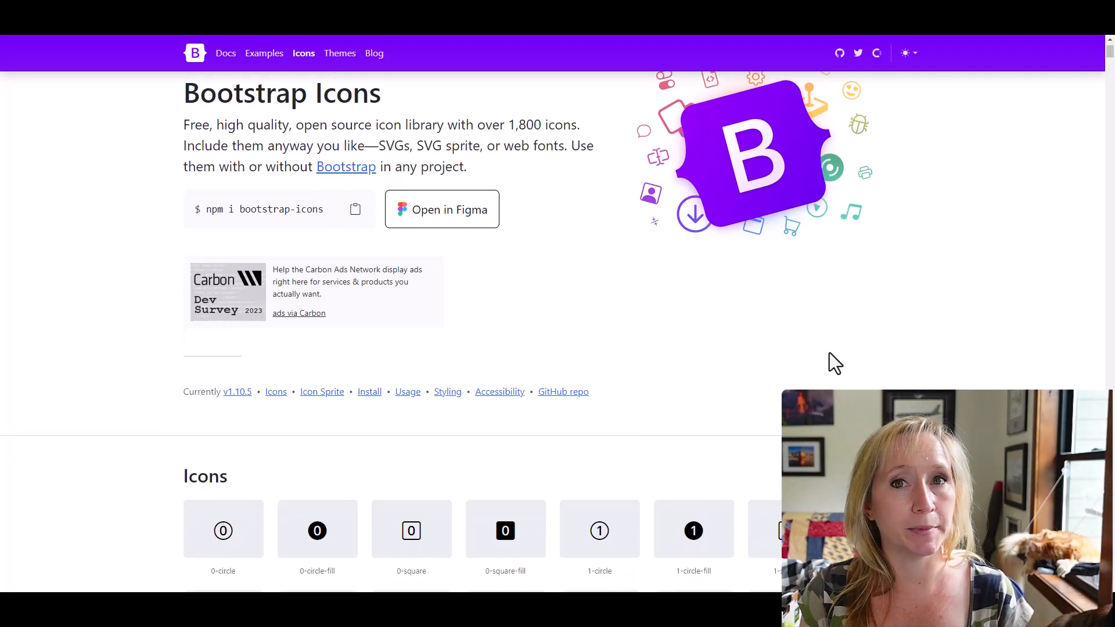
scroll(829, 354, "down", 3)
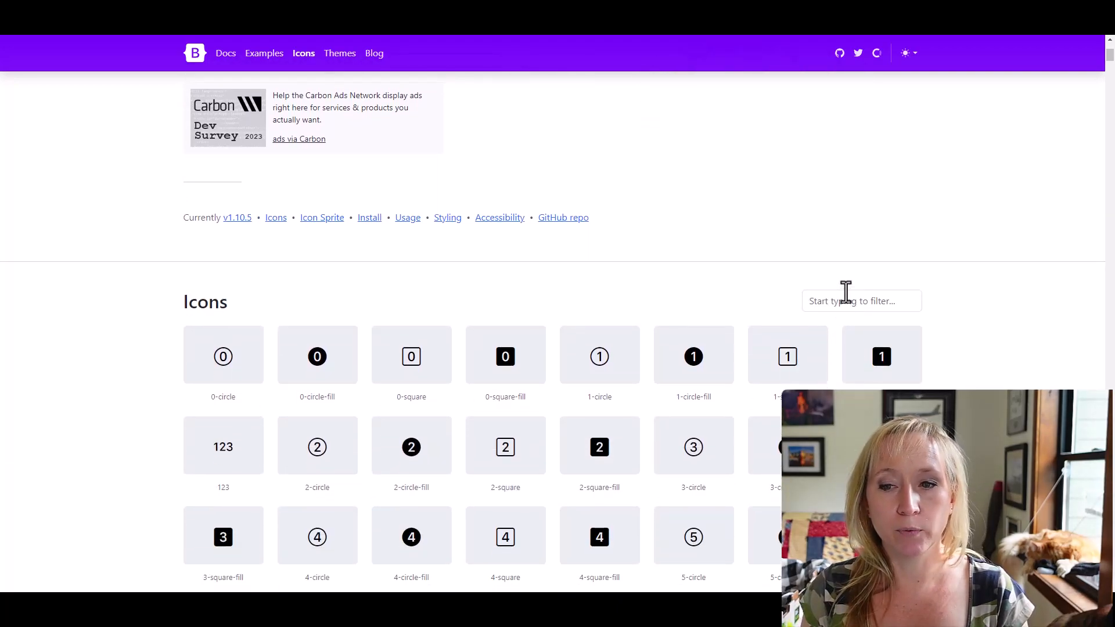
left_click(847, 300)
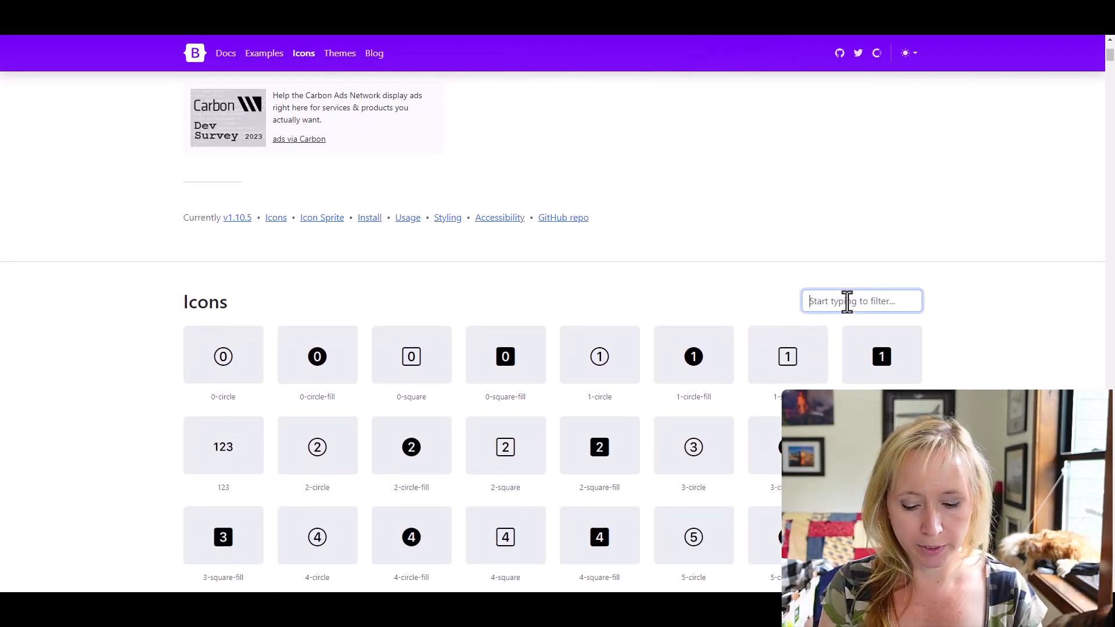
type("more")
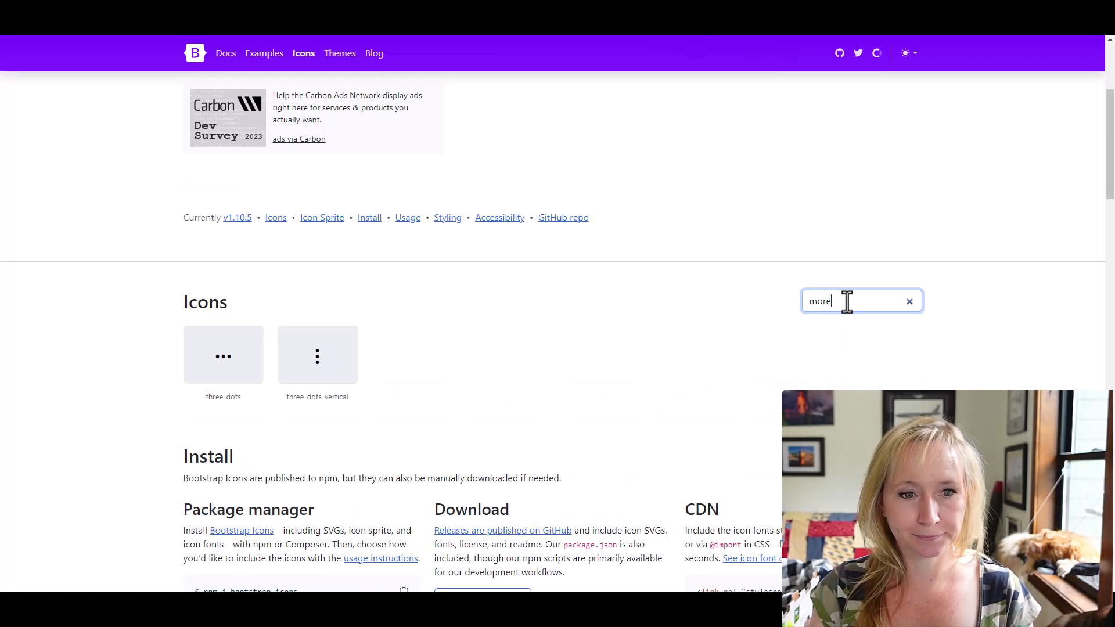
left_click(227, 371)
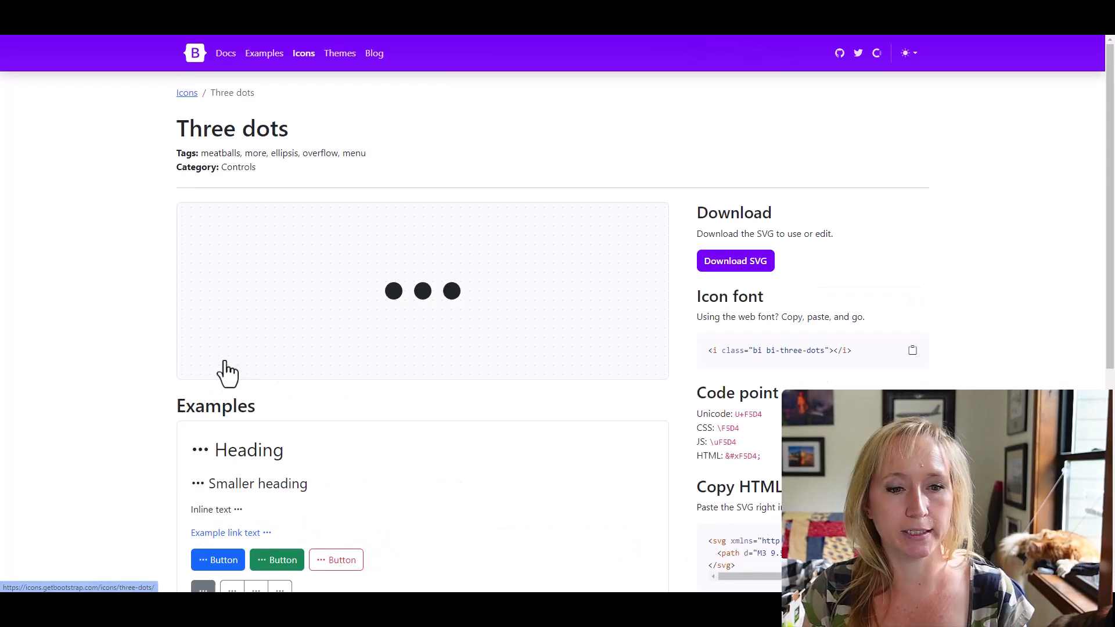
scroll(670, 375, "down", 2)
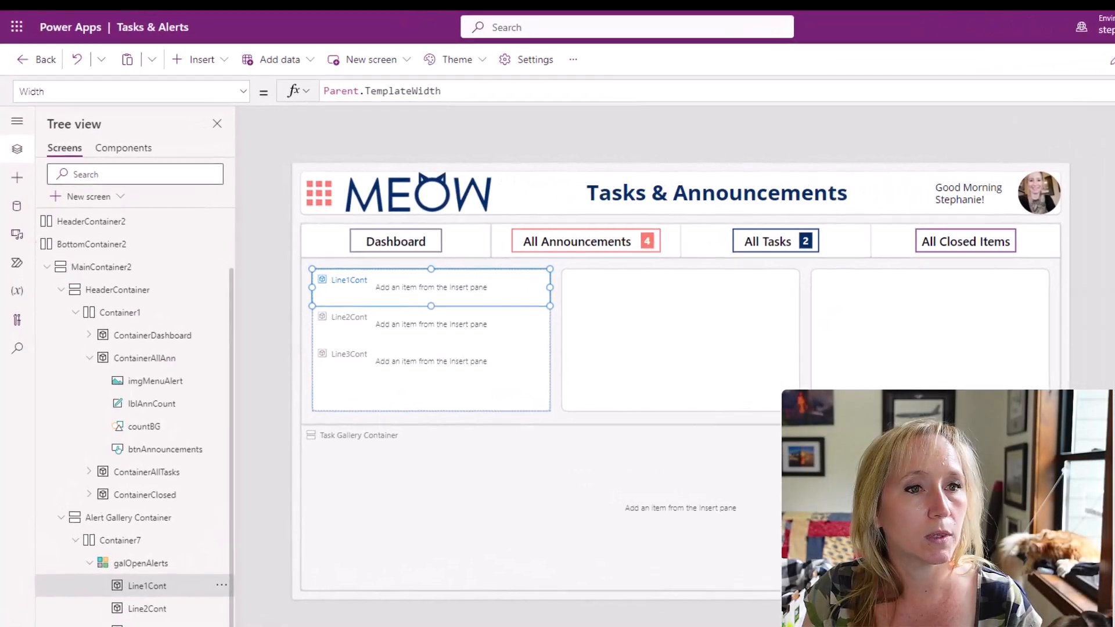
Back in Power Apps, examine the App's OnStart formula, focusing on the More icon's SVG data and its currentColor fill in colCustomIcons.
scroll(137, 244, "up", 2)
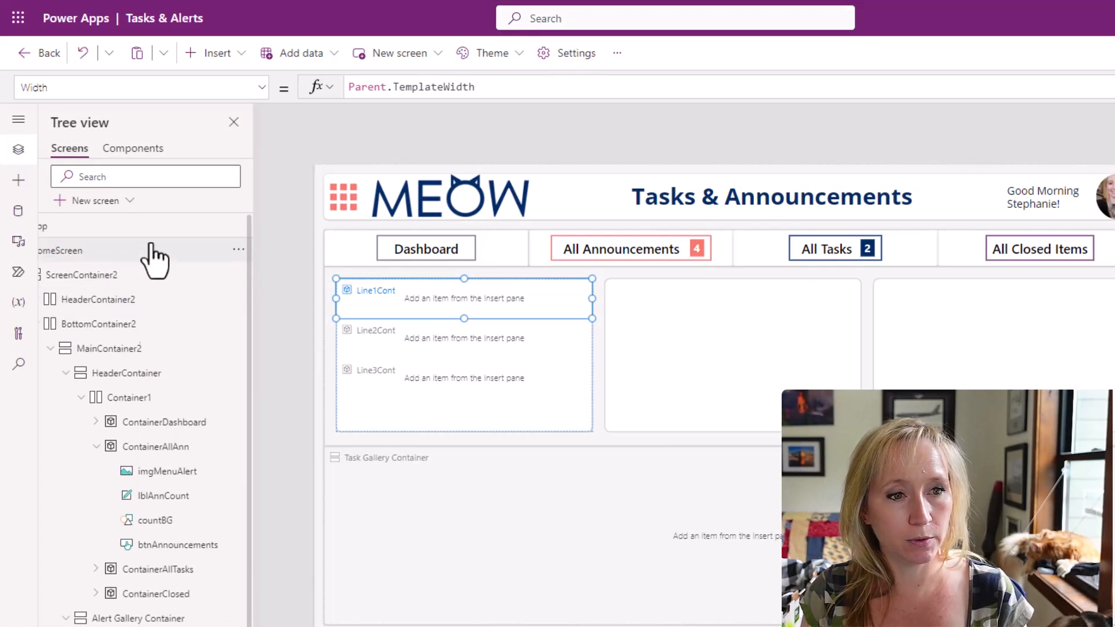
left_click(148, 227)
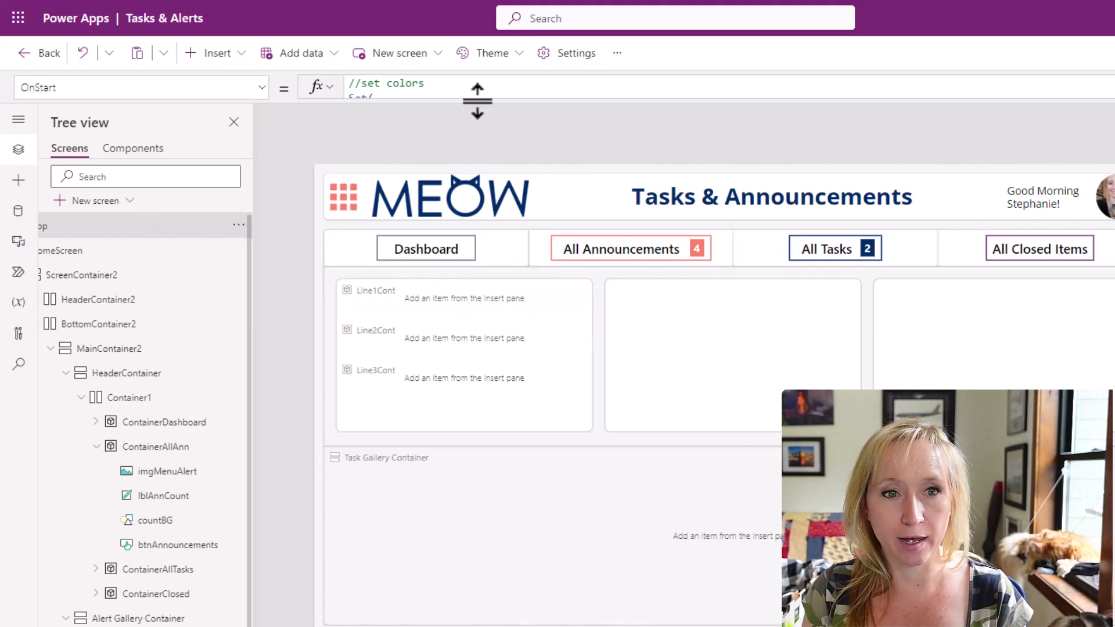
left_click_drag(475, 101, 530, 621)
scroll(674, 416, "down", 1)
scroll(673, 417, "down", 10)
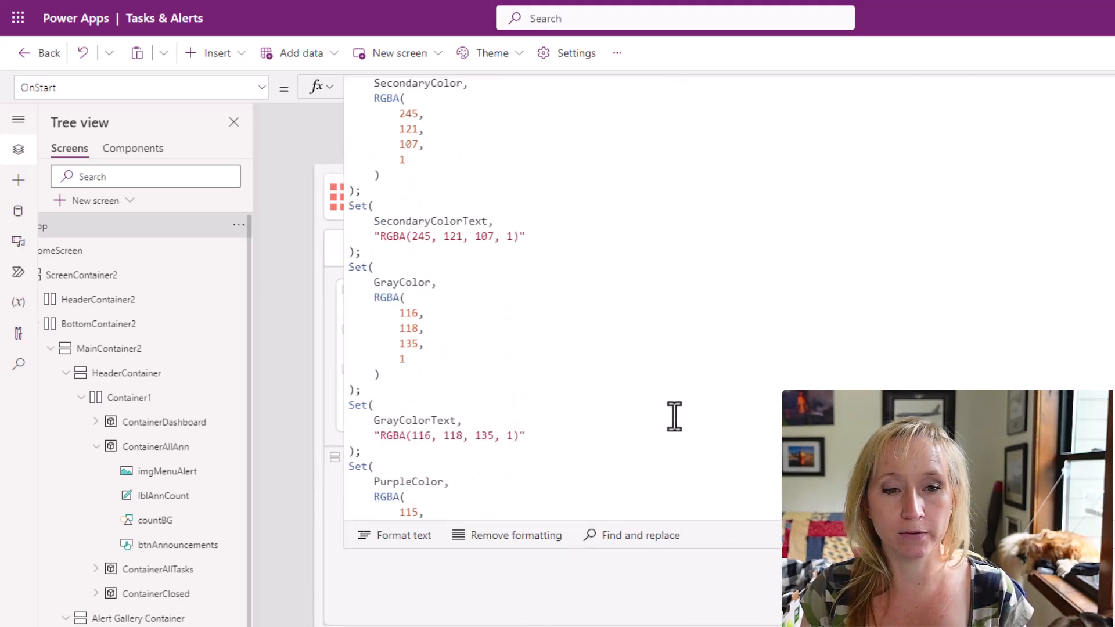
scroll(674, 416, "down", 1)
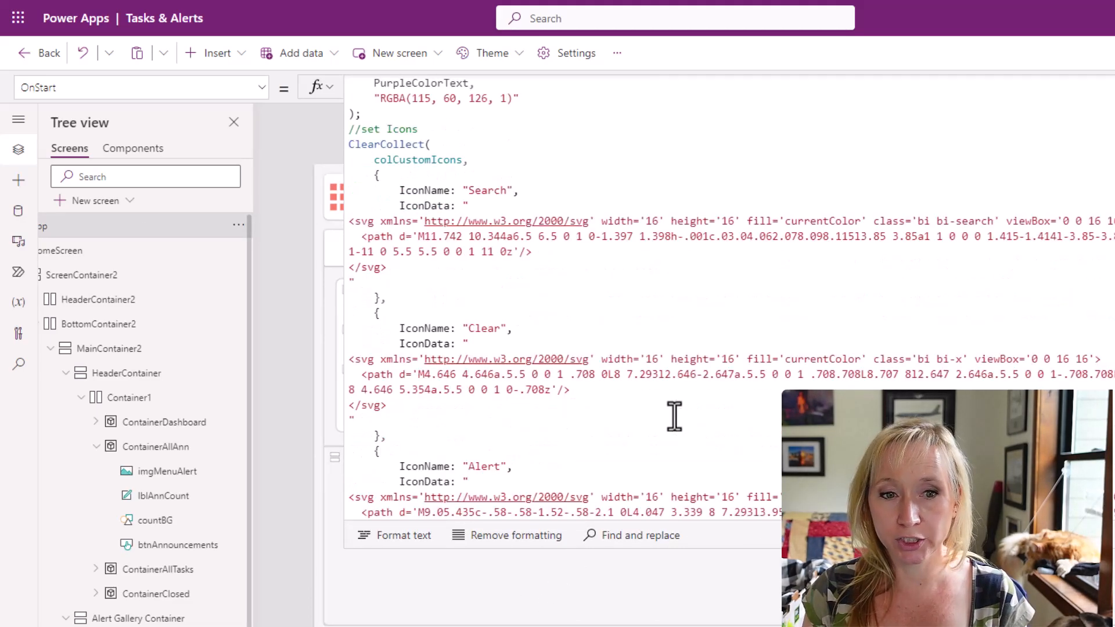
scroll(674, 416, "down", 5)
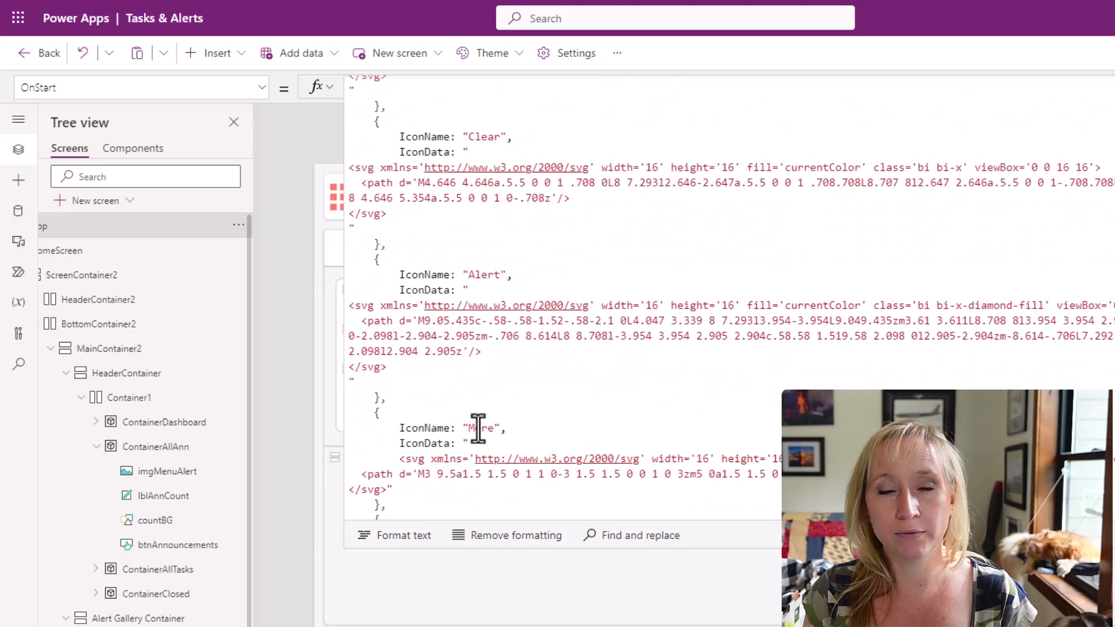
scroll(477, 428, "down", 1)
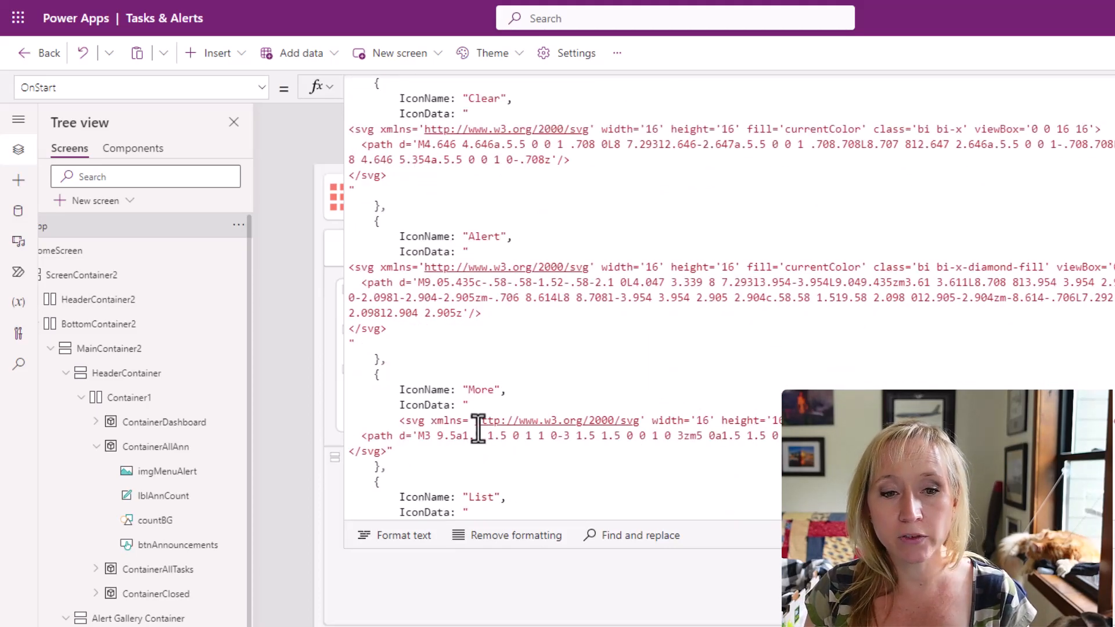
left_click(428, 449)
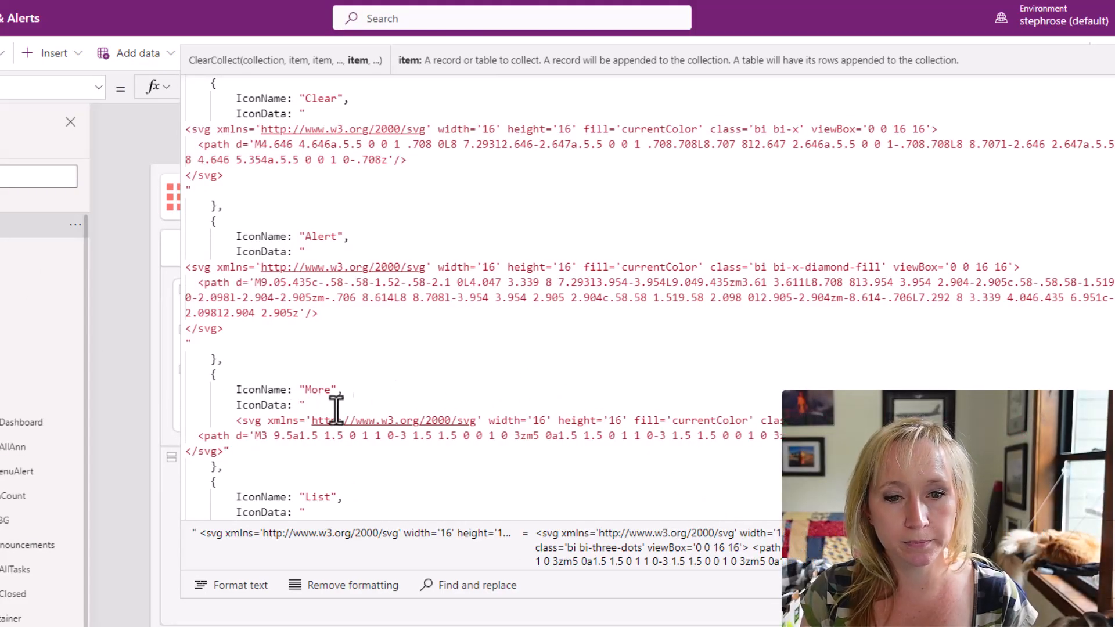
double_click(713, 419)
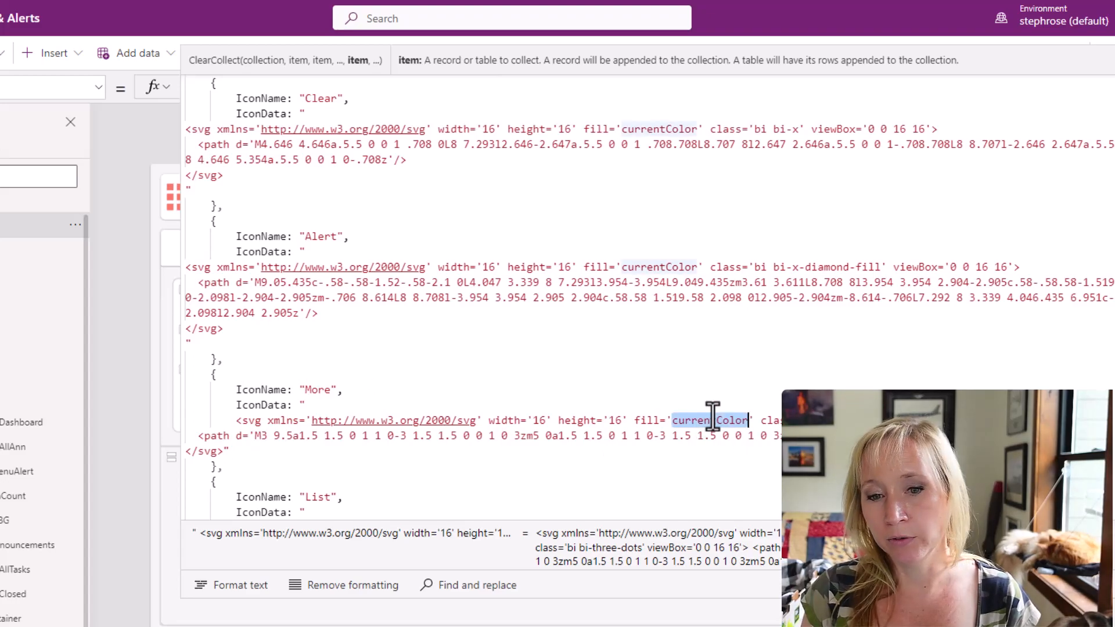
left_click(714, 446)
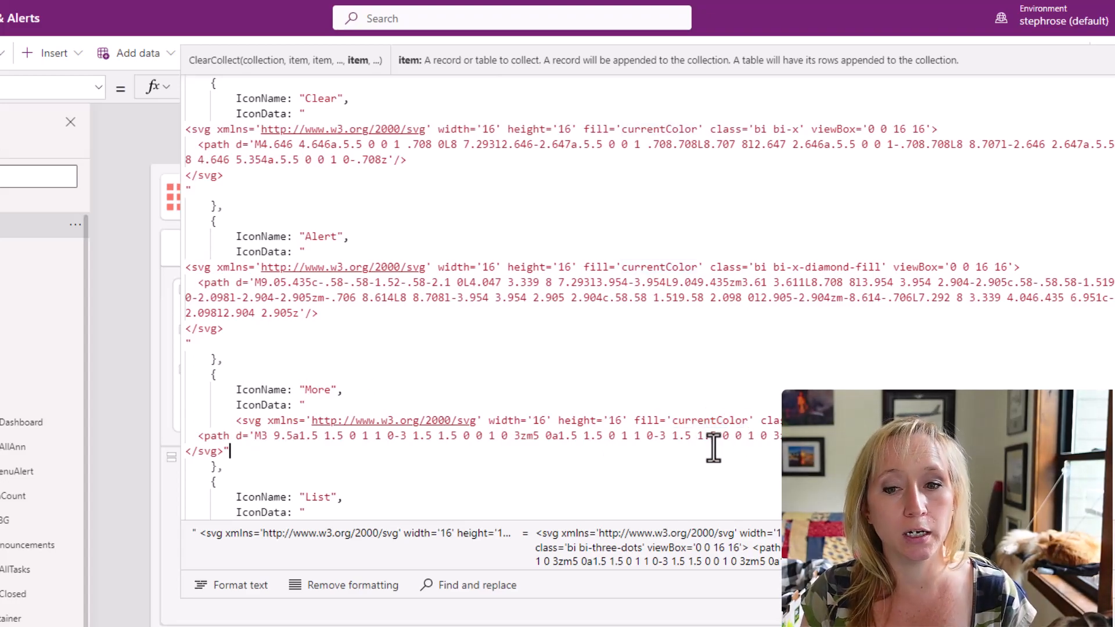
Review the PrimaryColorText variable among the color definitions at the start of the OnStart formula and close the expanded formula.
scroll(759, 368, "up", 10)
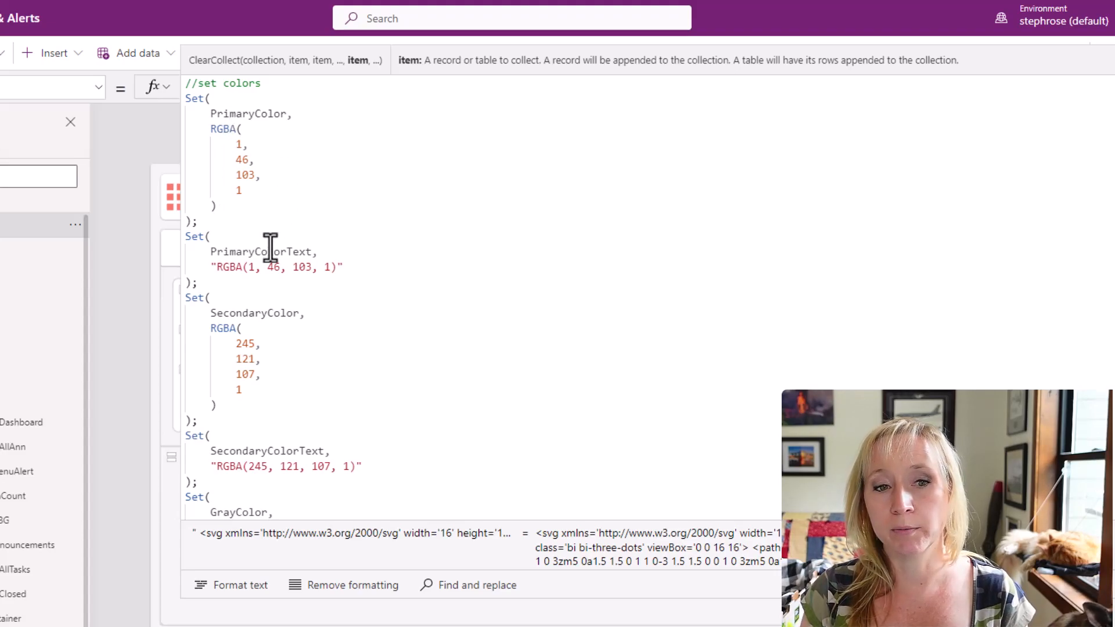
left_click(366, 250)
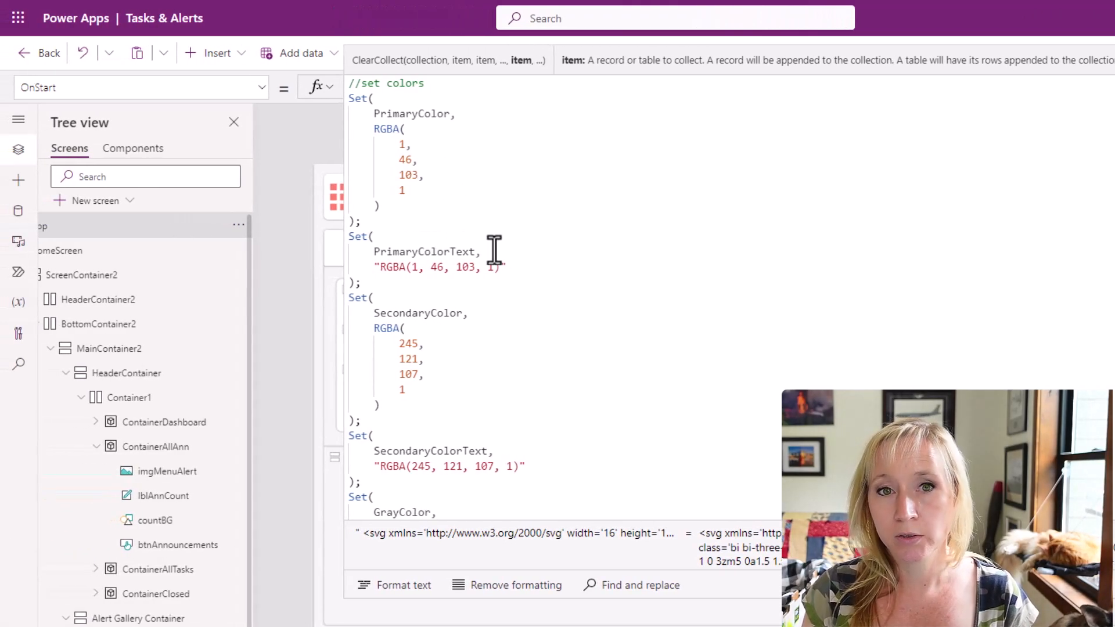
left_click(557, 268)
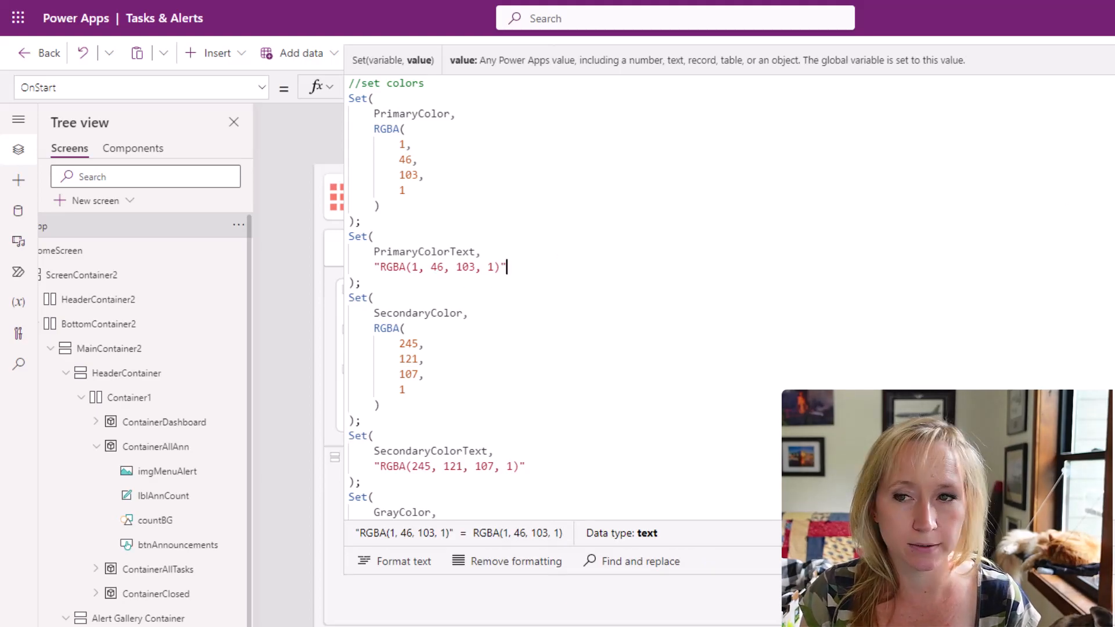
key("Escape")
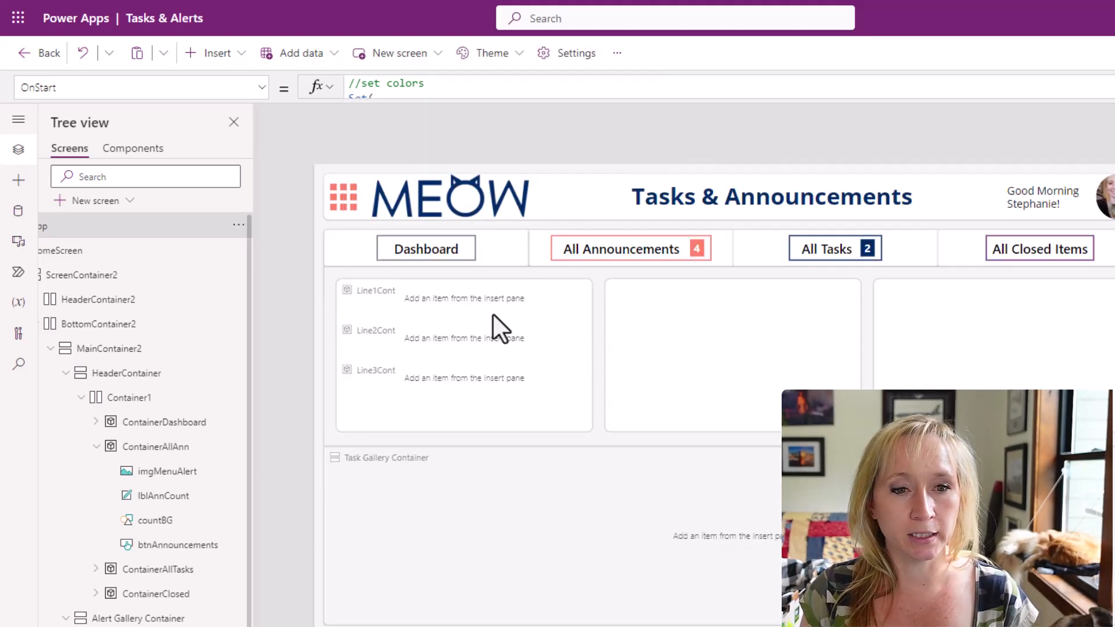
Insert an image control into Line1Cont in the galOpenAlerts template and move it toward the container's right side.
left_click(482, 301)
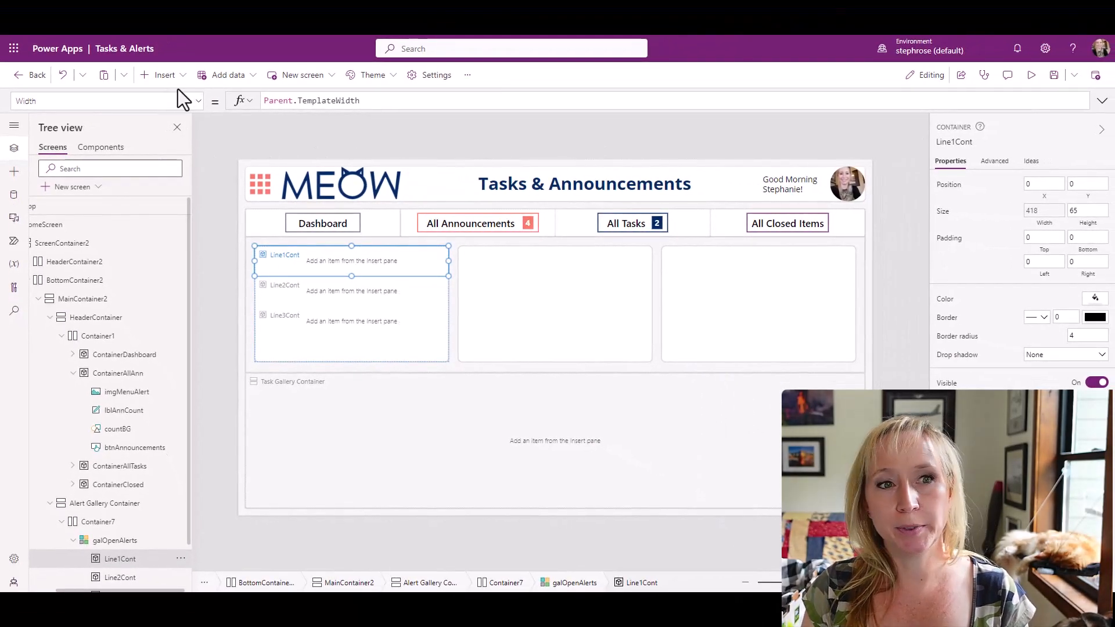
left_click(164, 75)
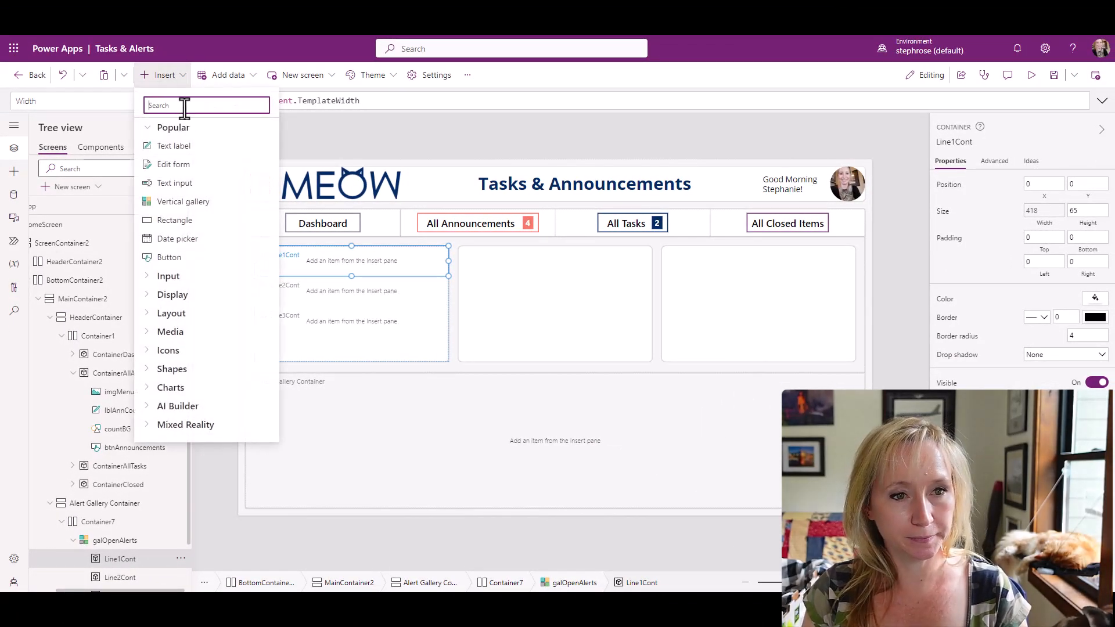
type("m")
key("BackSpace")
type("image")
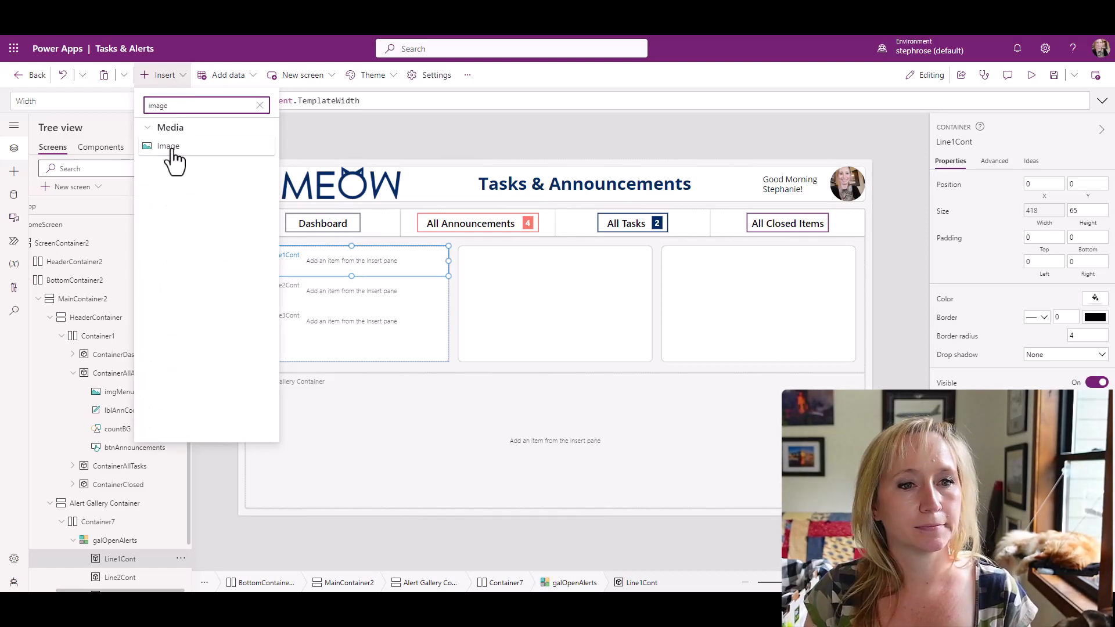
left_click(173, 150)
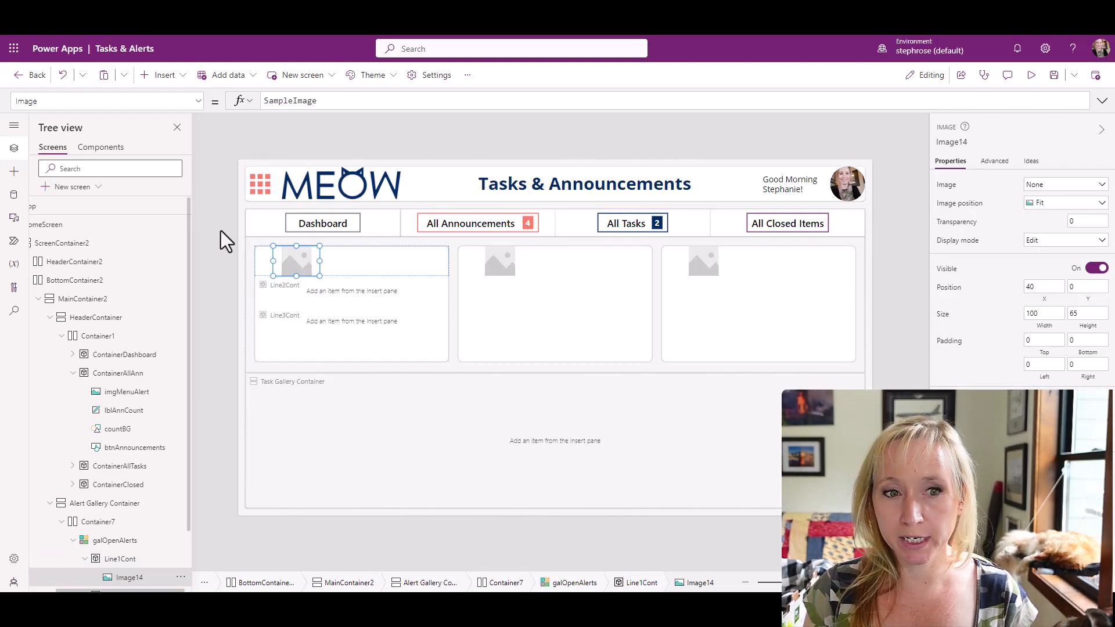
left_click_drag(289, 256, 389, 260)
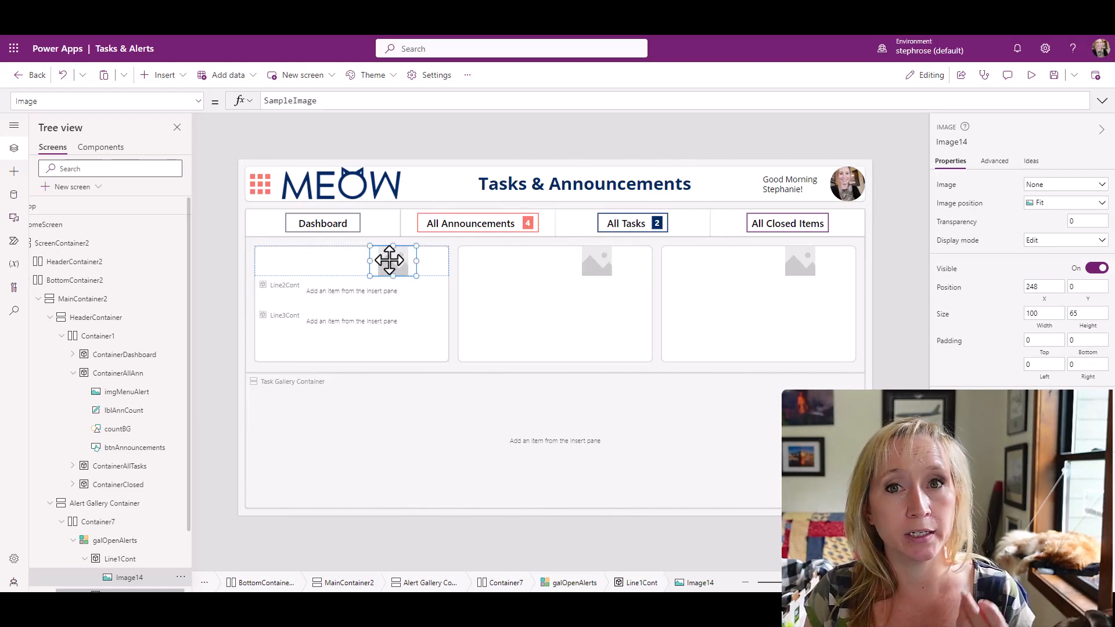
Set the X formula of the new image in Line1Cont to Line1Cont.X + Line1Cont.Width - Self.Width.
left_click(1040, 288)
left_click(333, 101)
double_click(333, 100)
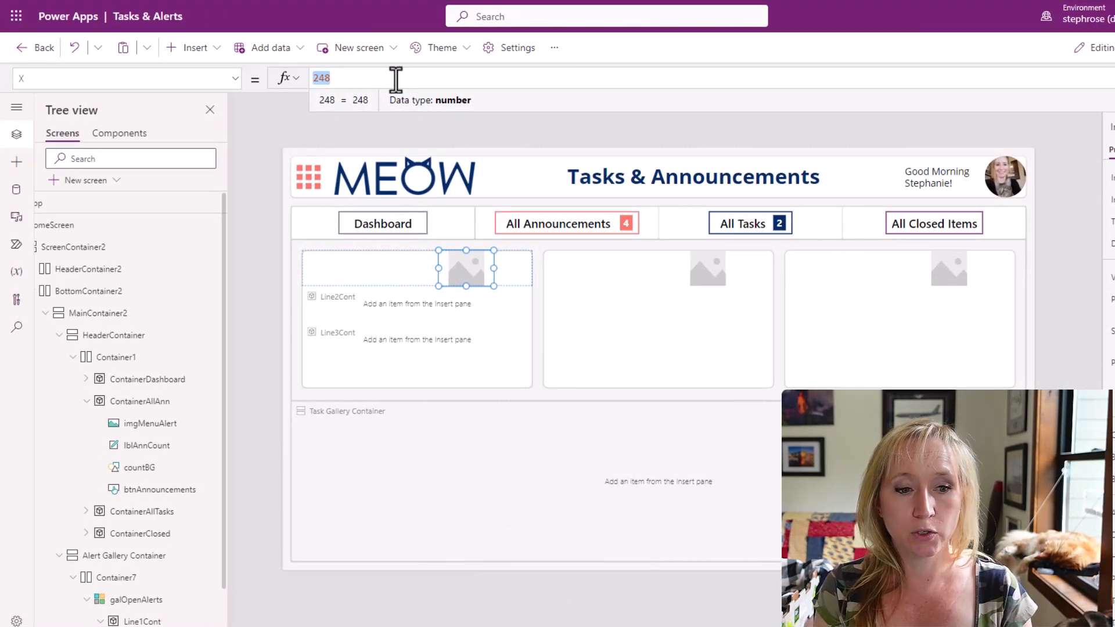
type("Li")
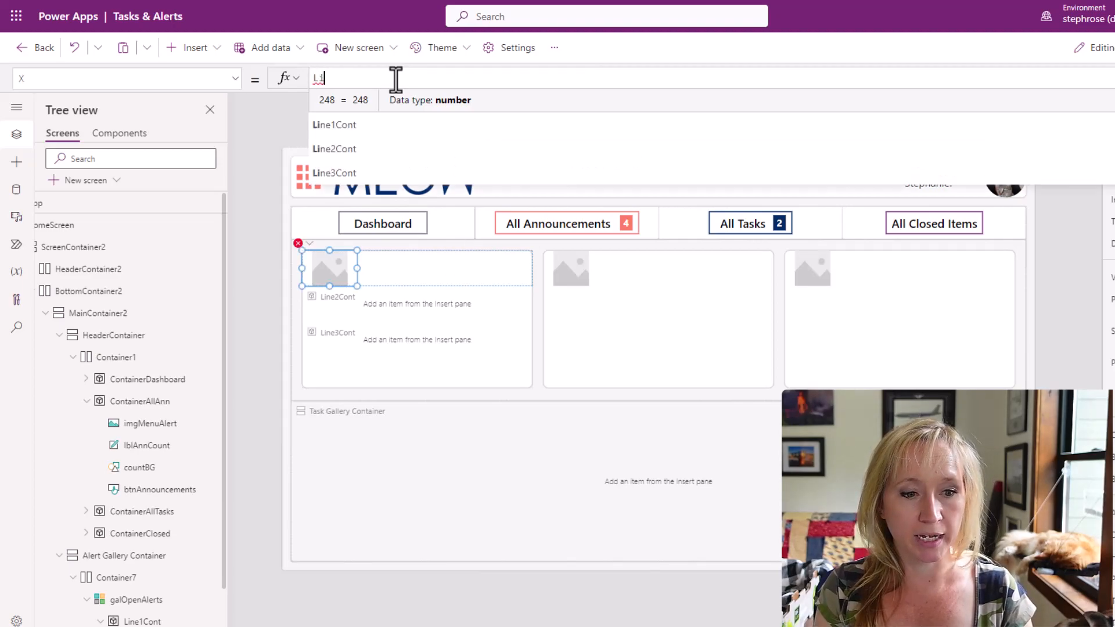
type("ne1Cont.X")
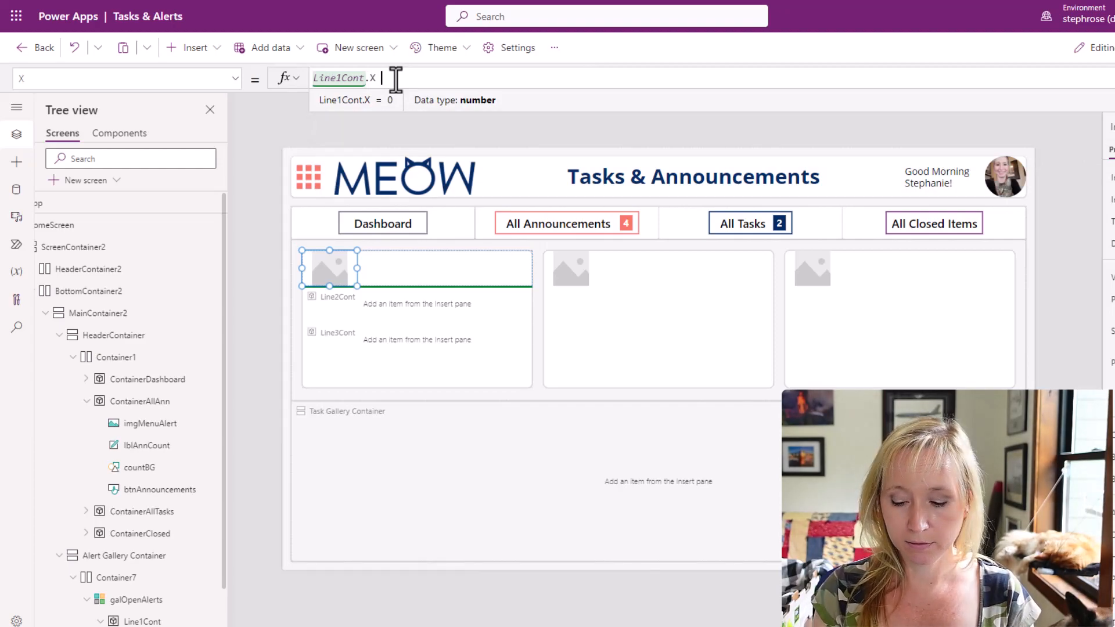
key("ctrl+a")
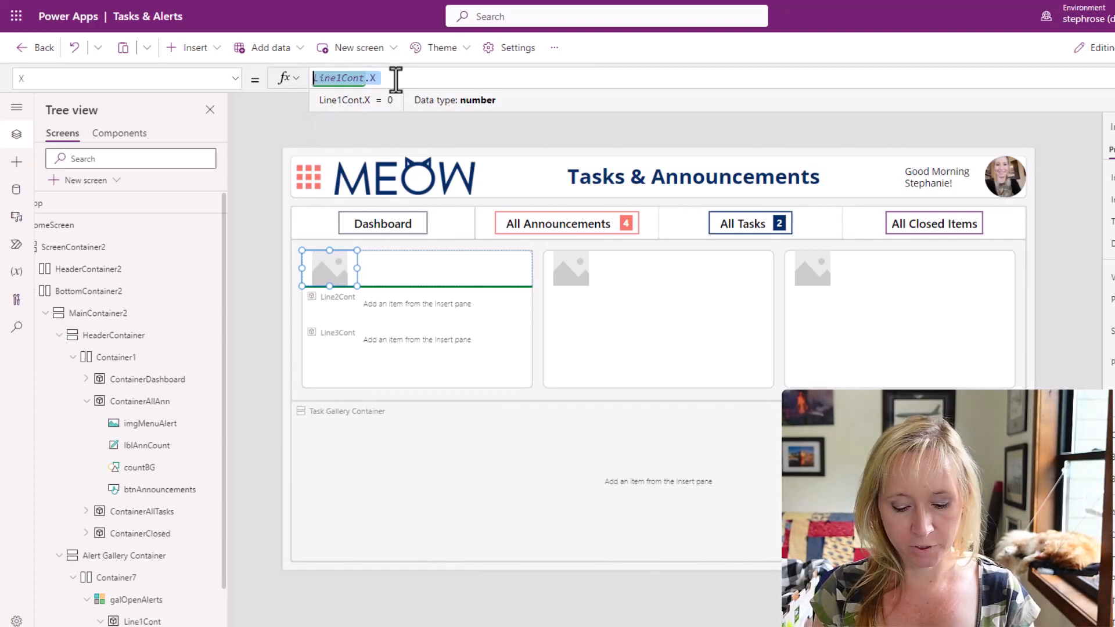
left_click(395, 78)
type("+Line1Cont.")
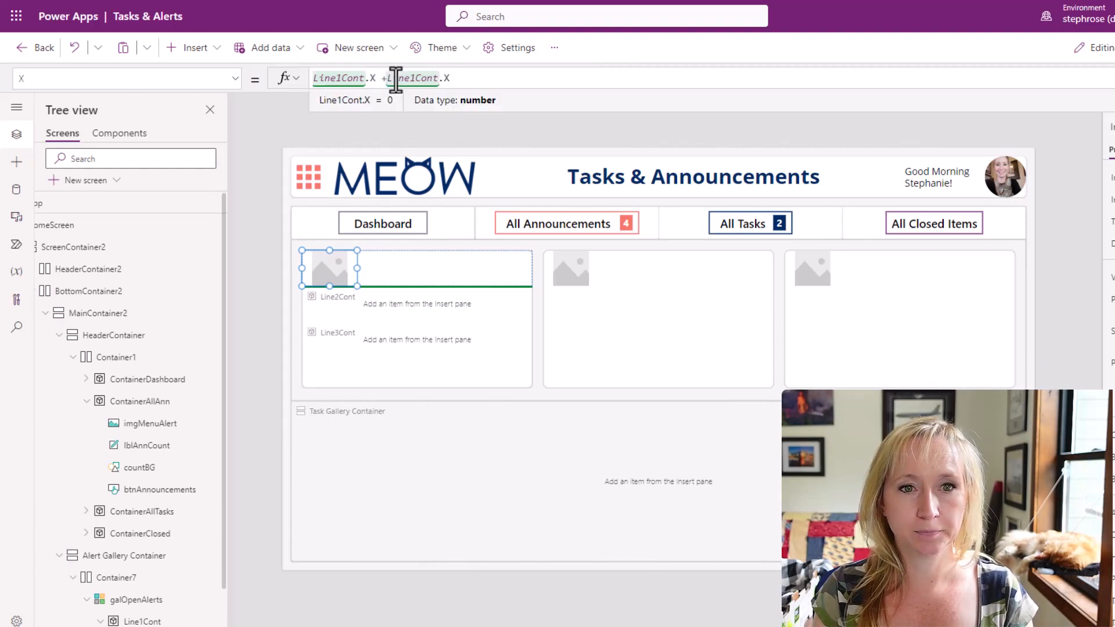
type("Wid")
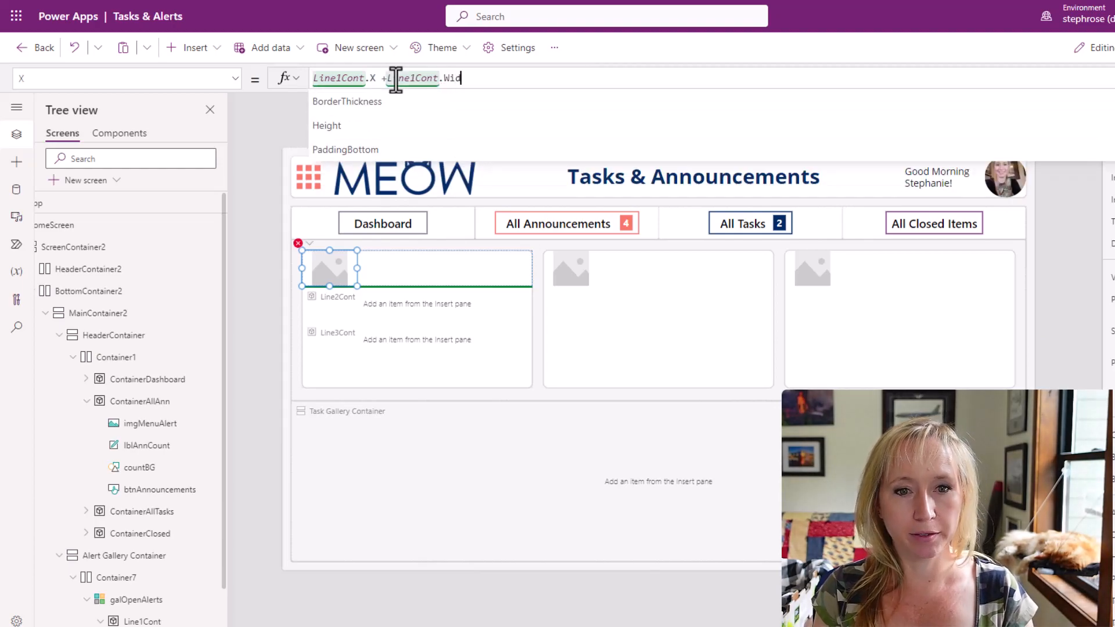
type("th")
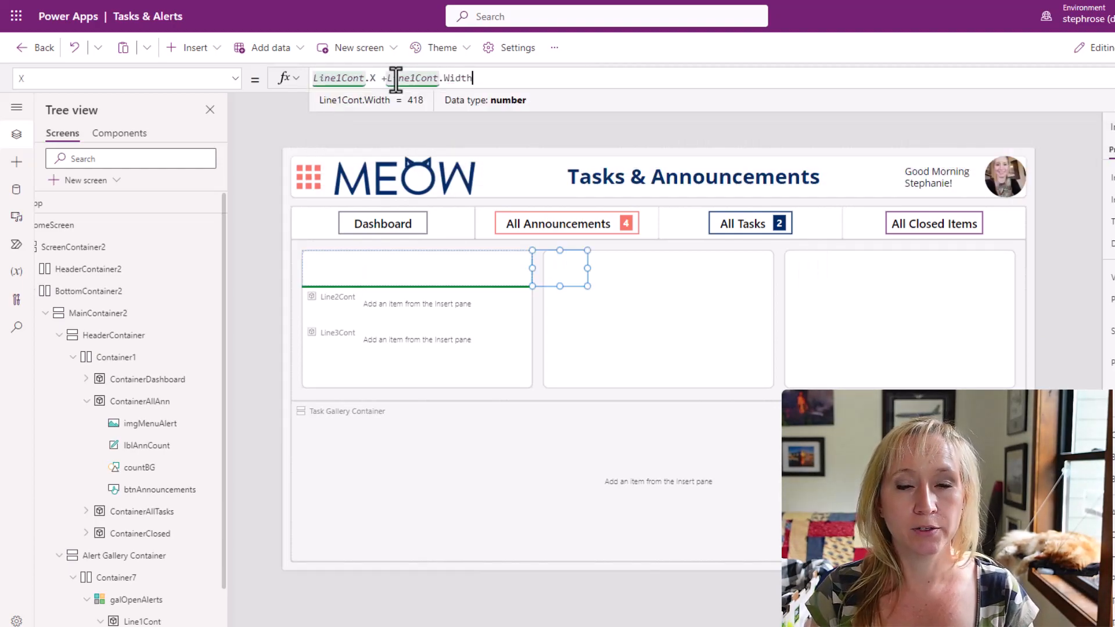
type(" - Self")
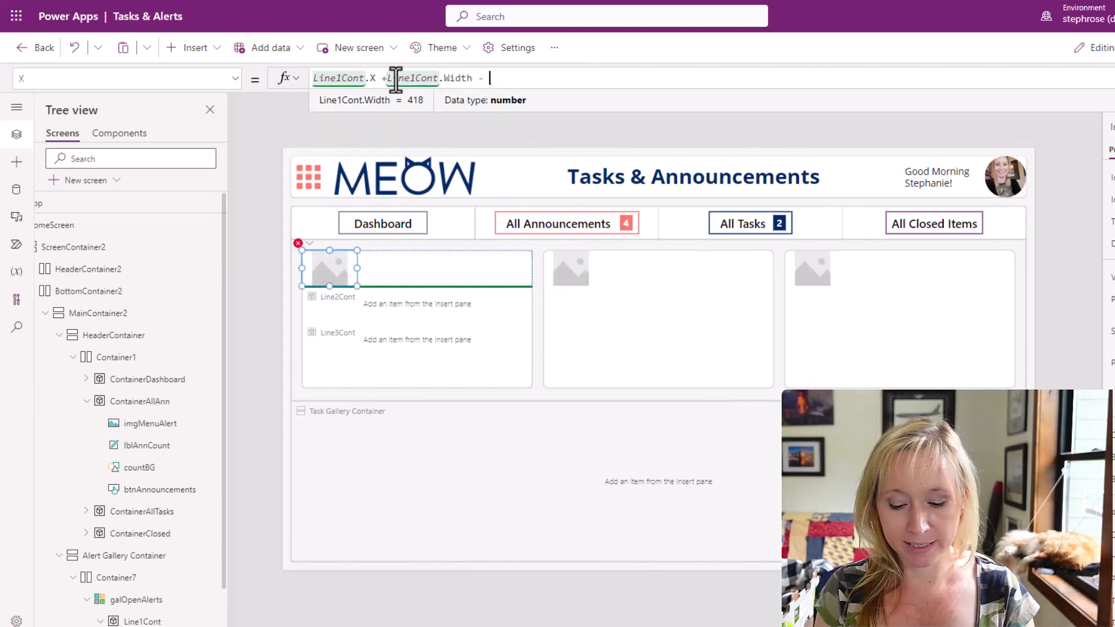
type(".Width")
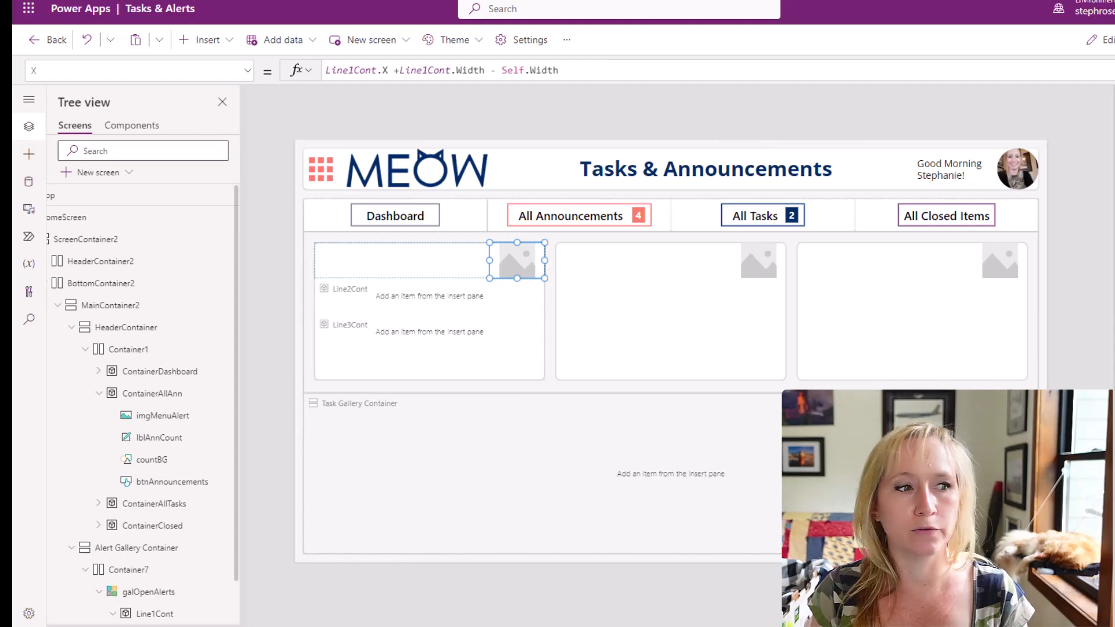
Reduce the height and width of the image in Line1Cont and center it vertically within the container.
key("Return")
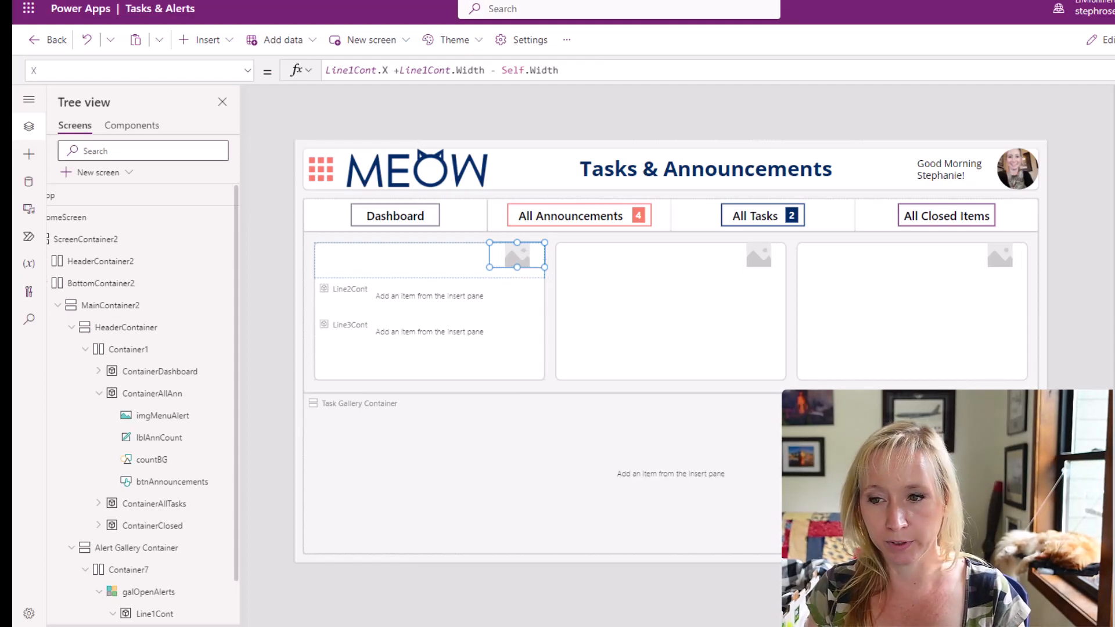
key("Return")
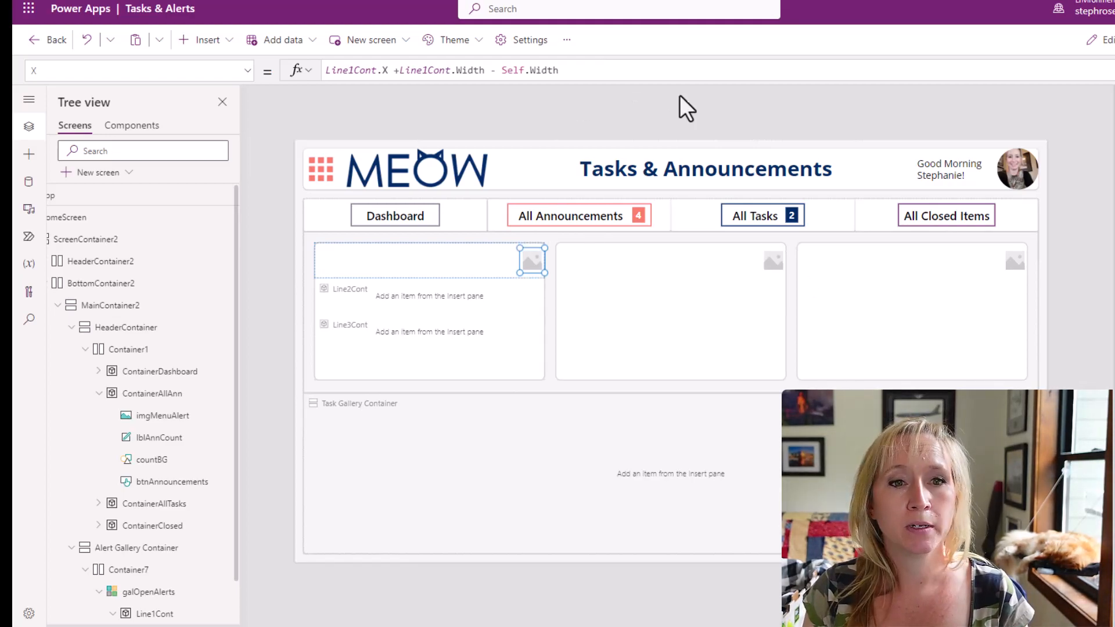
Set the Line1Cont image's Image formula to an encoded SVG lookup of the "More" icon in colCustomIcons, replacing currentColor with SecondaryColorText.
left_click(1114, 174)
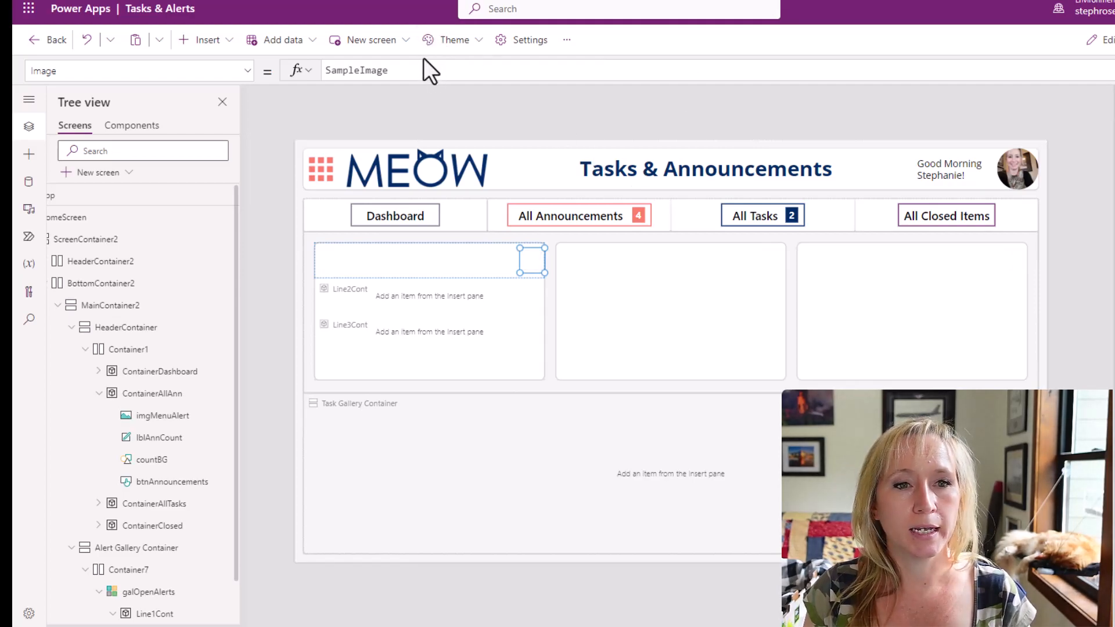
double_click(387, 71)
key("ctrl+v")
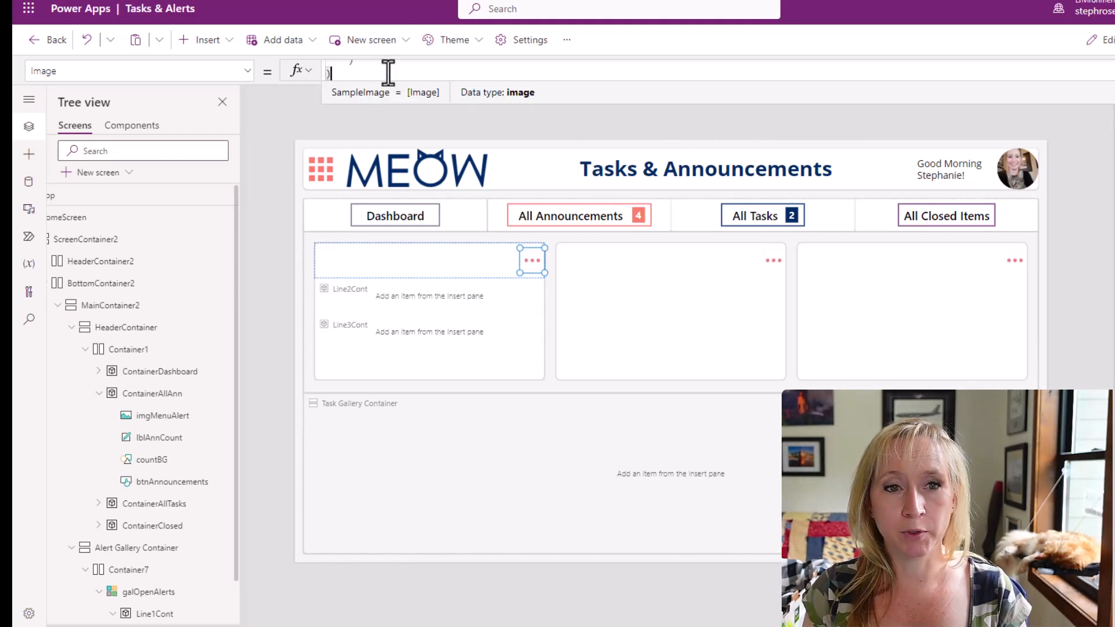
left_click_drag(426, 125, 423, 257)
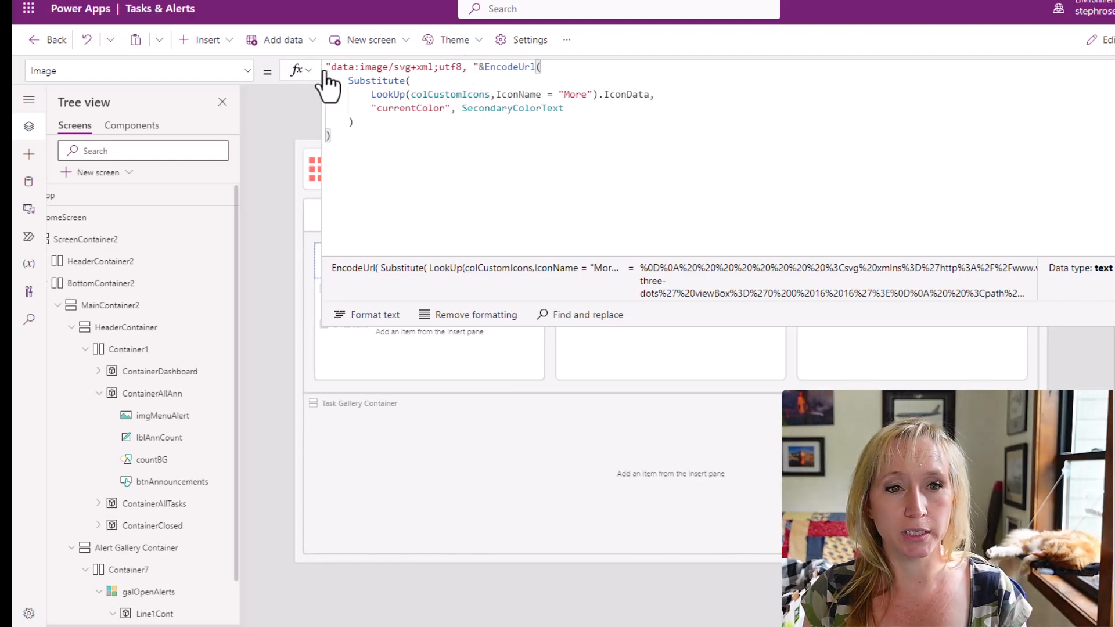
Paste an inline funnel SVG formula beneath the Image formula for comparison, remove it, and review the "currentColor" argument.
key("ctrl+v")
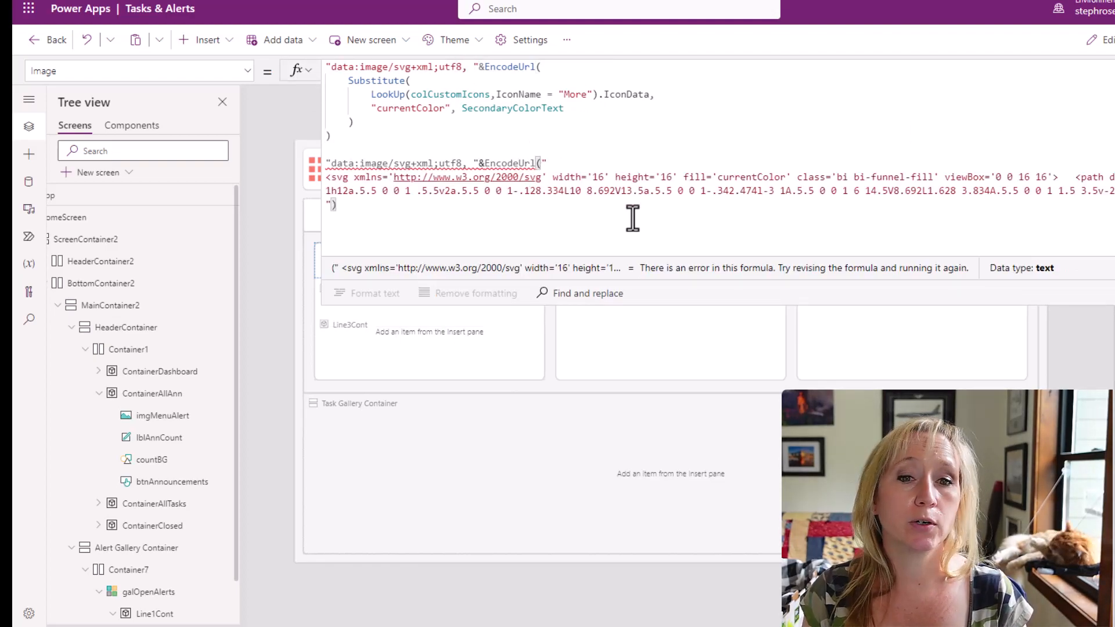
left_click(579, 160)
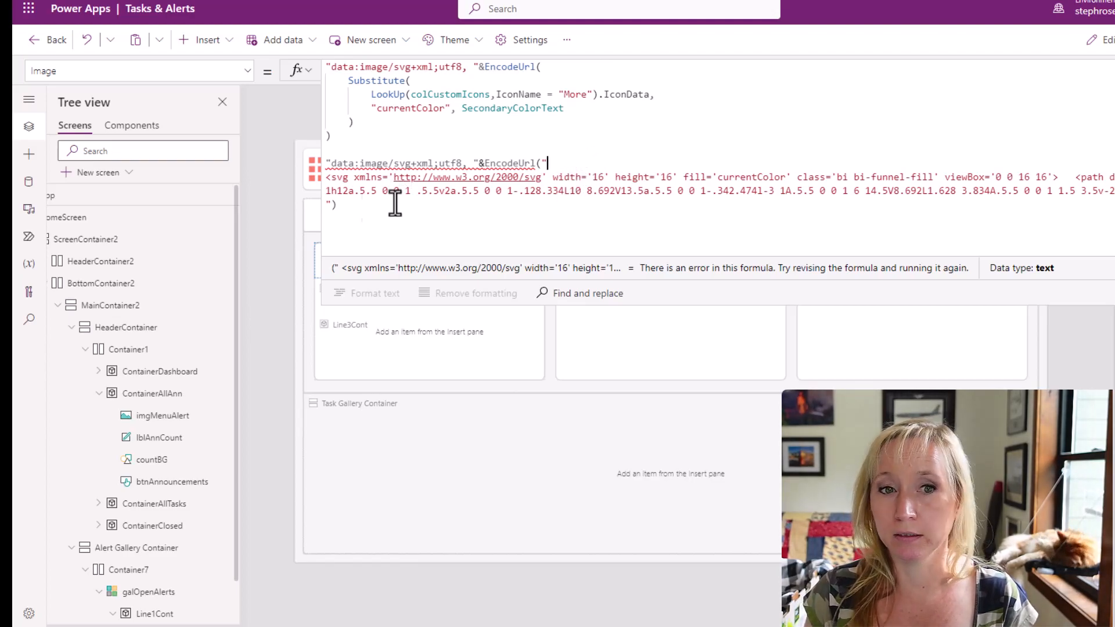
left_click_drag(372, 214, 315, 162)
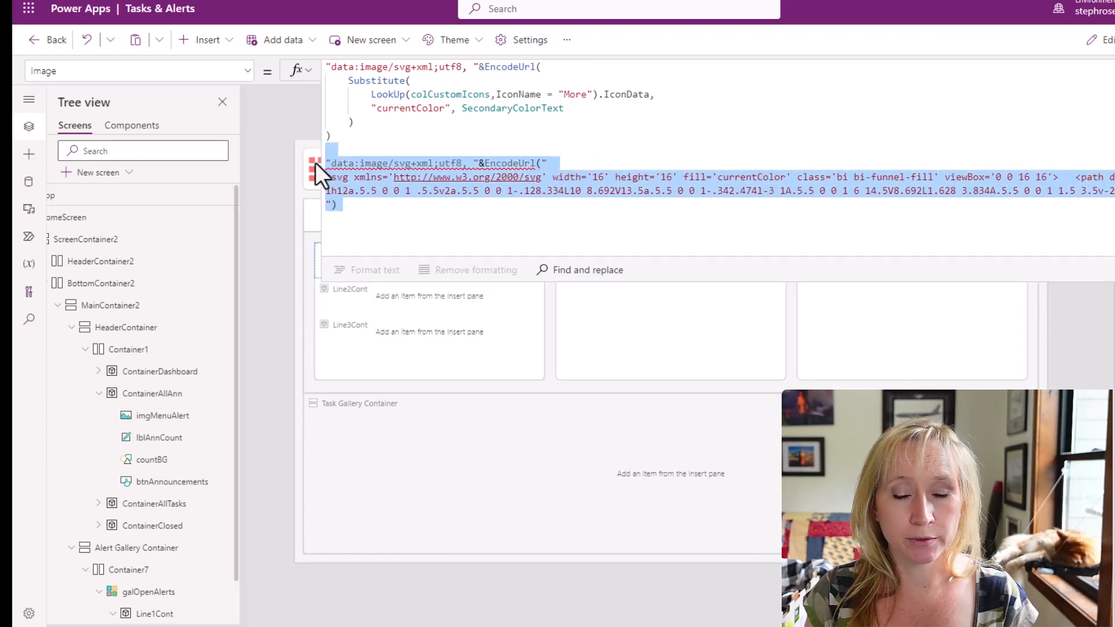
key("BackSpace")
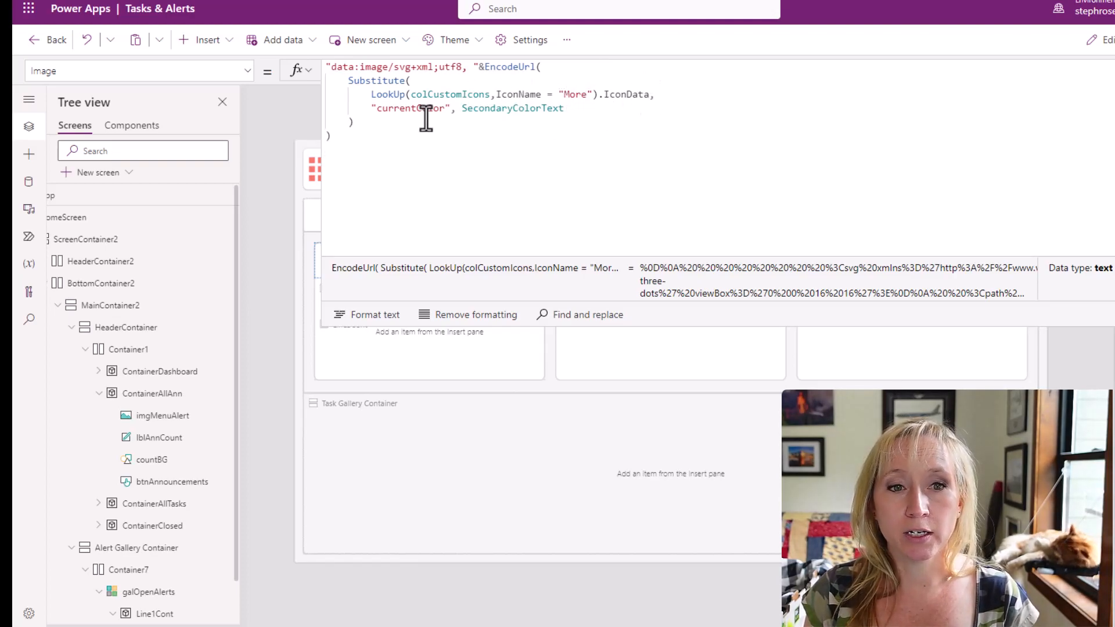
left_click(411, 108)
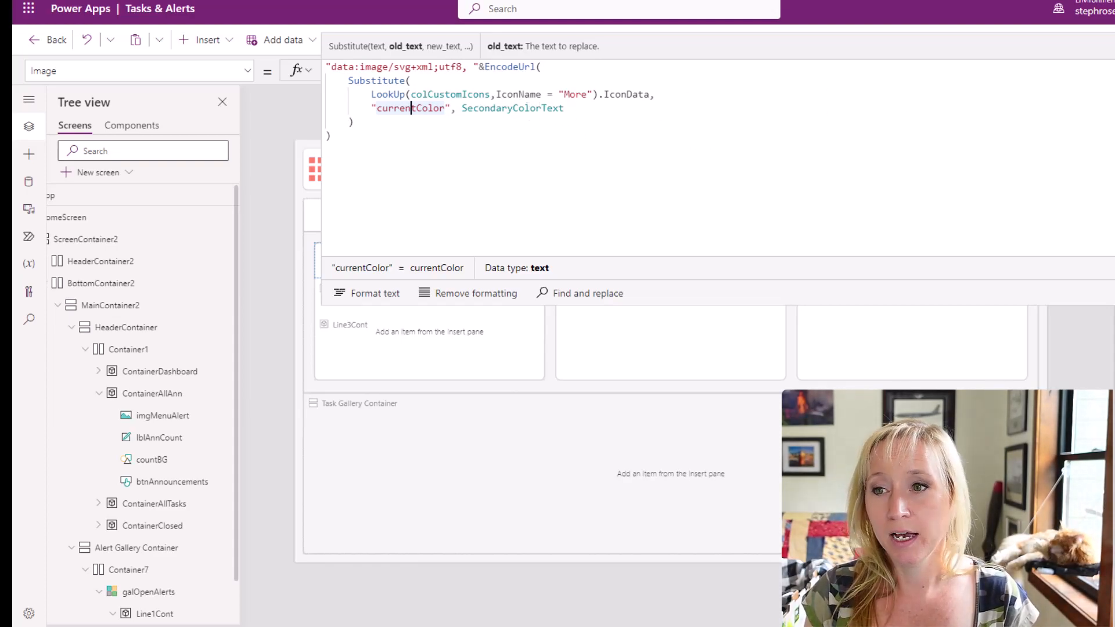
key("Escape")
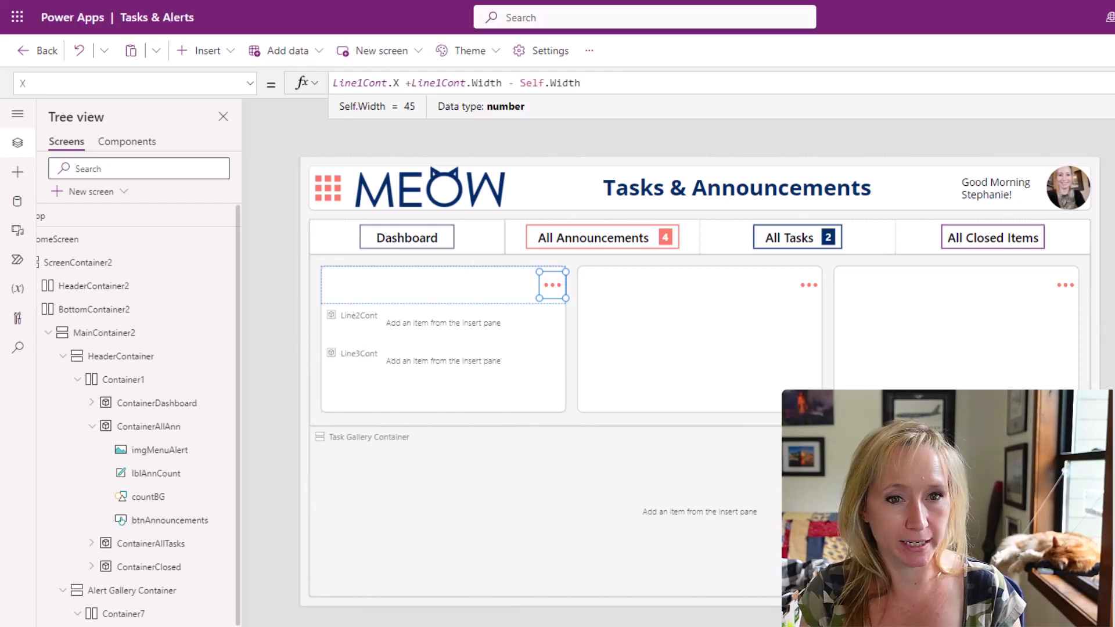
Add the coral background rectangle RecBG to Line1Cont in the galOpenAlerts template.
left_click(229, 52)
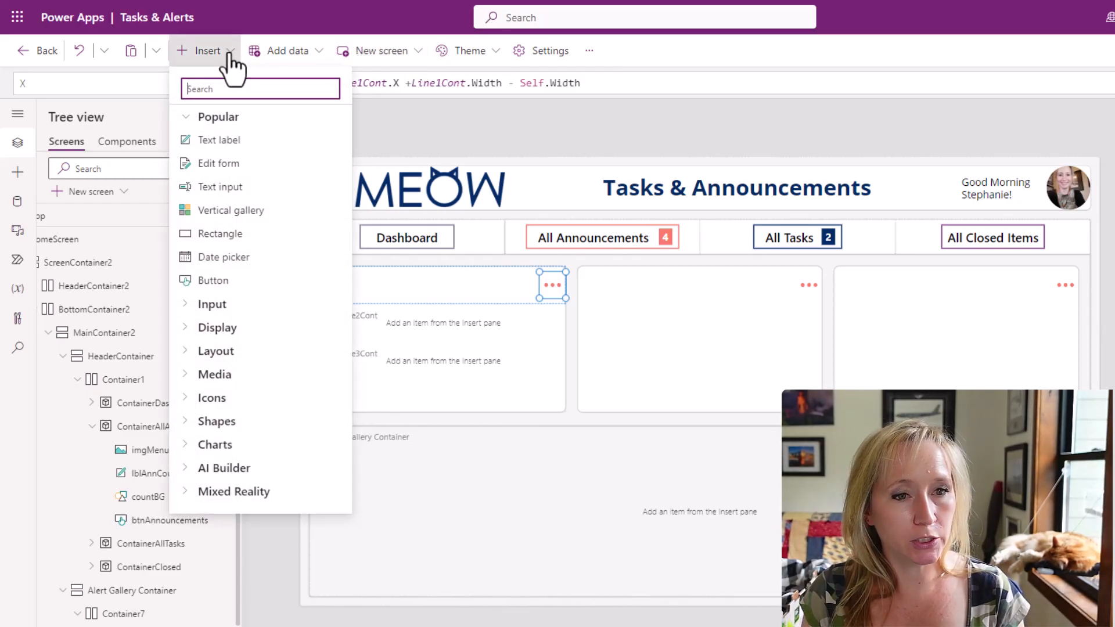
left_click(216, 51)
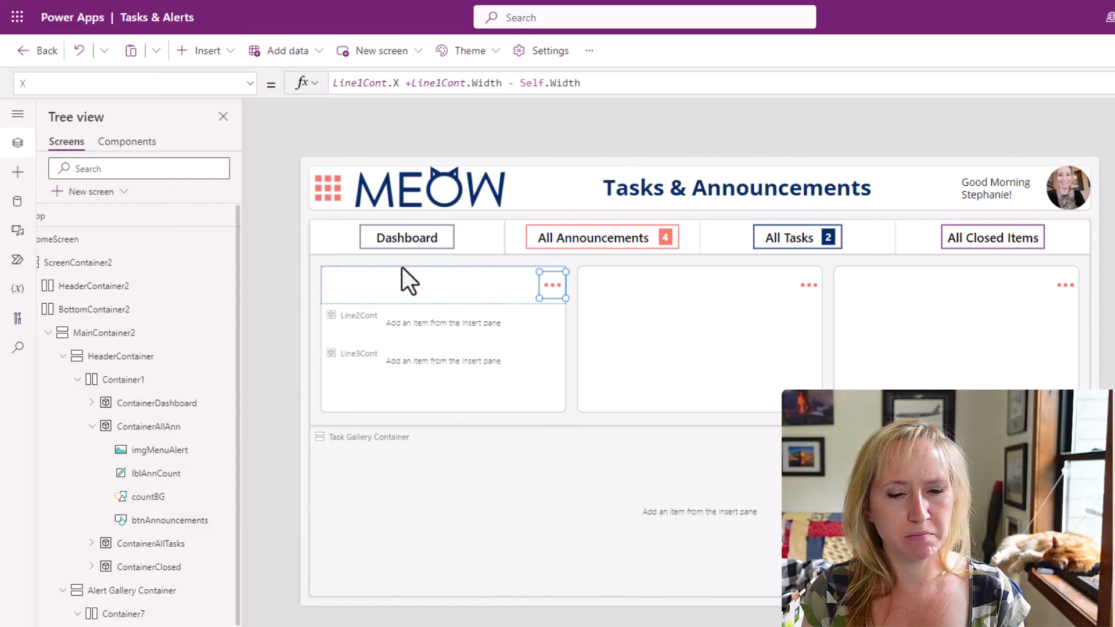
left_click(431, 273)
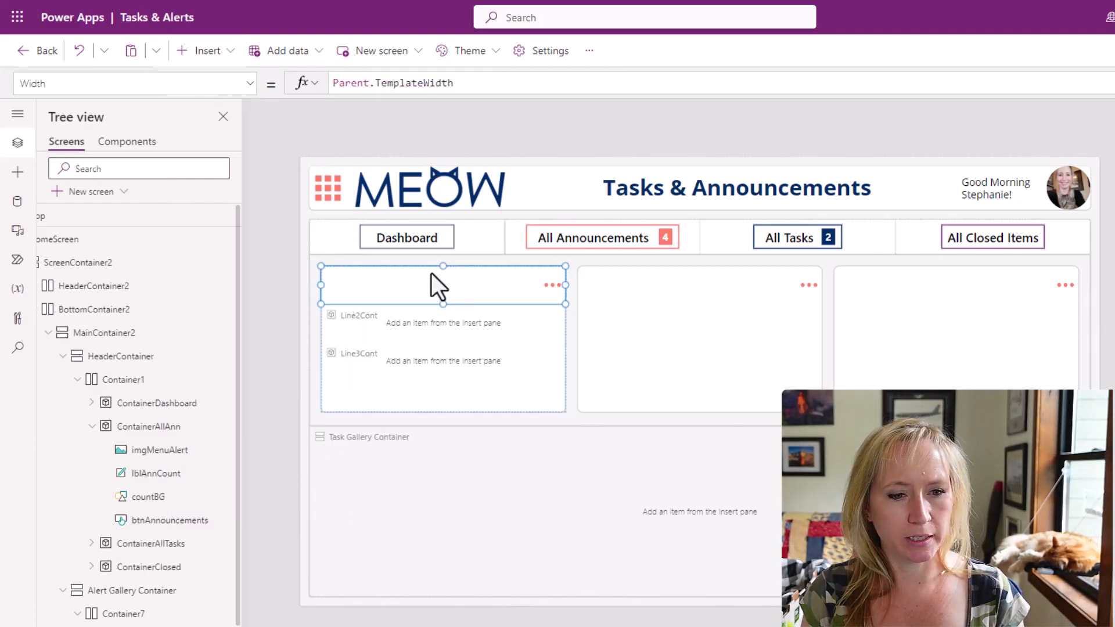
key("ctrl+v")
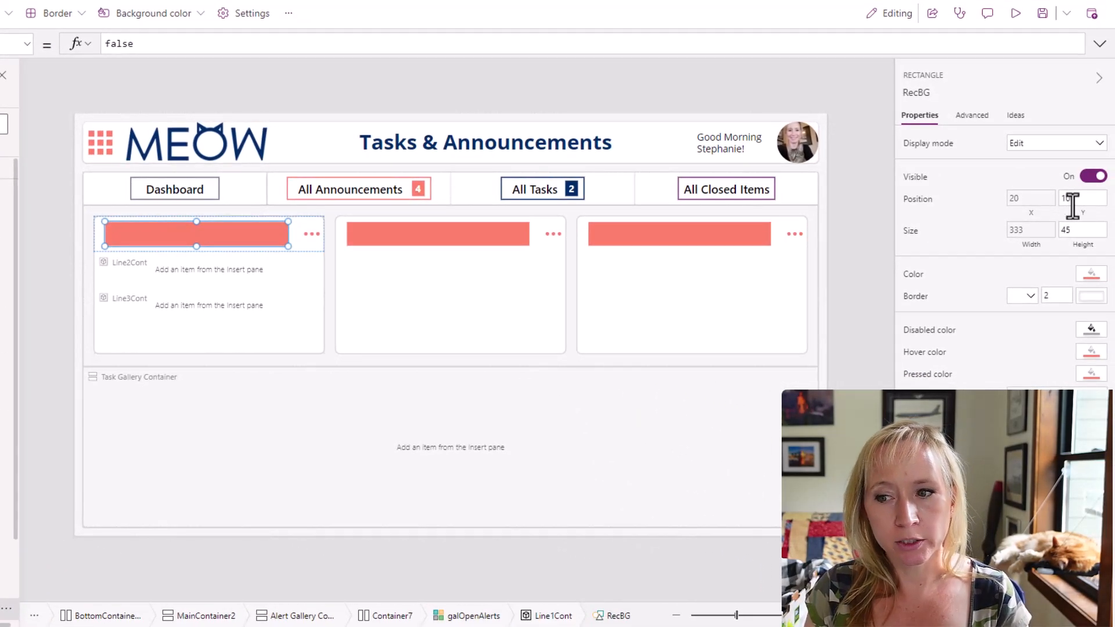
Review the X and Width formulas of the RecBG rectangle in Line1Cont.
left_click(1033, 202)
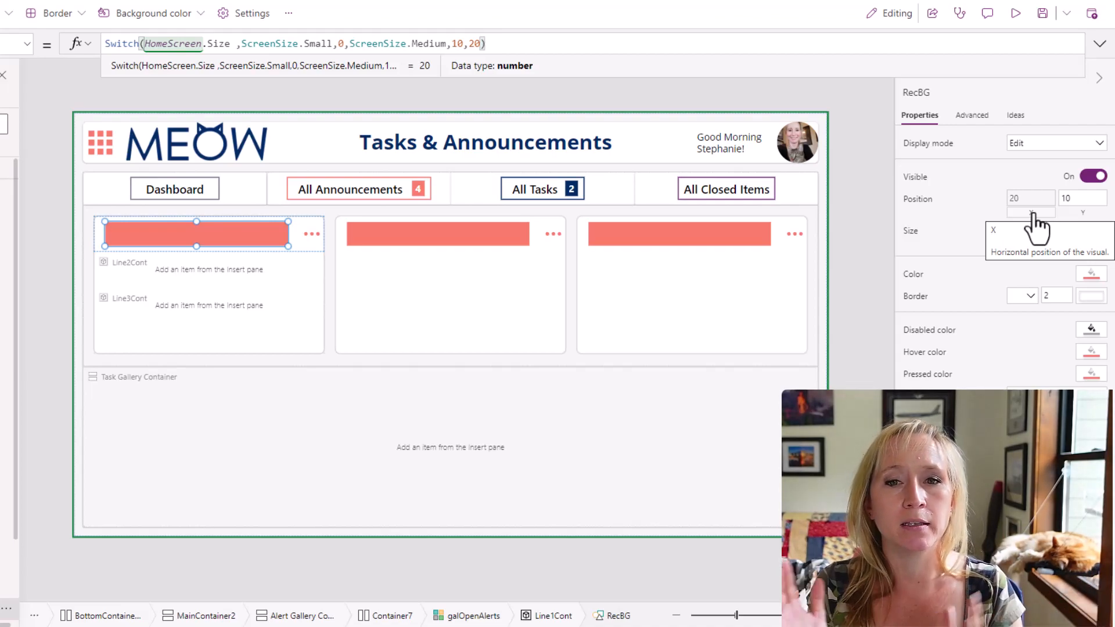
left_click(1032, 171)
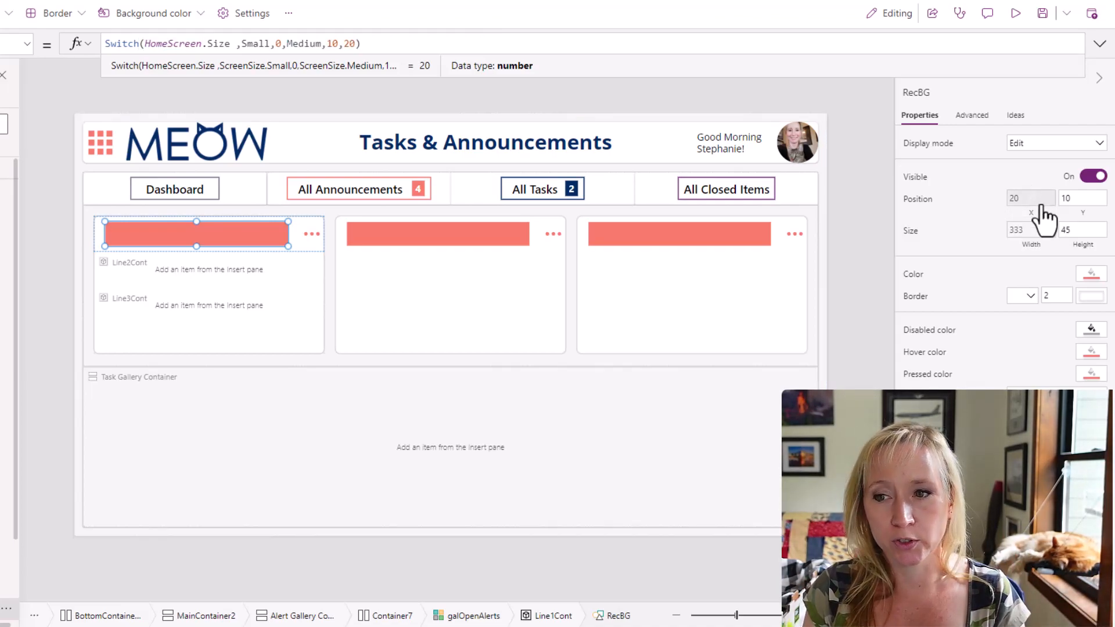
left_click(1035, 248)
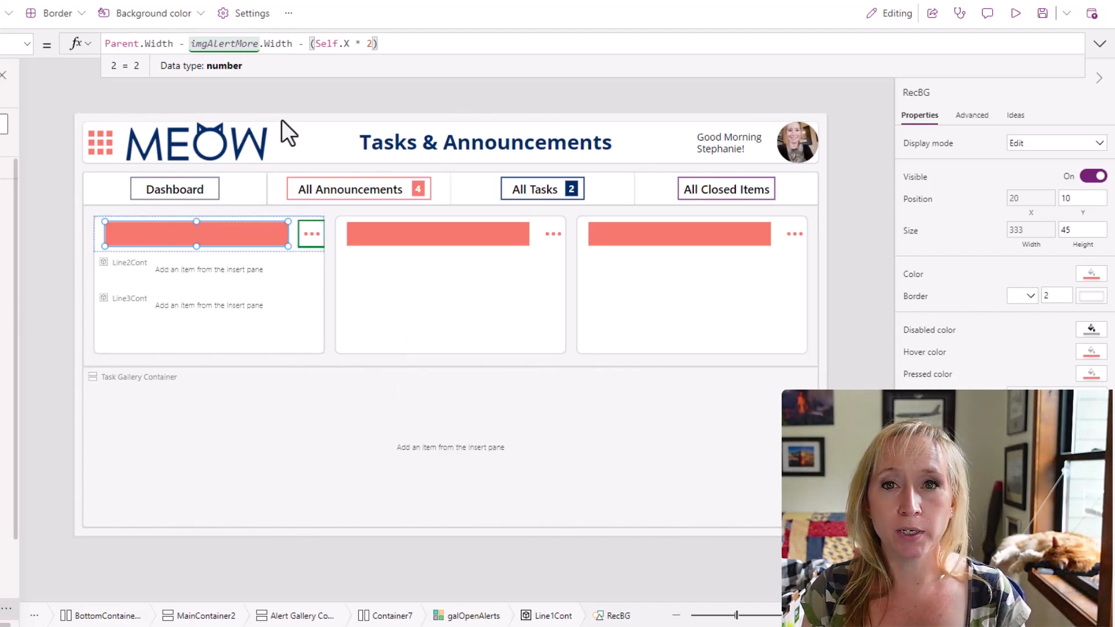
left_click(64, 179)
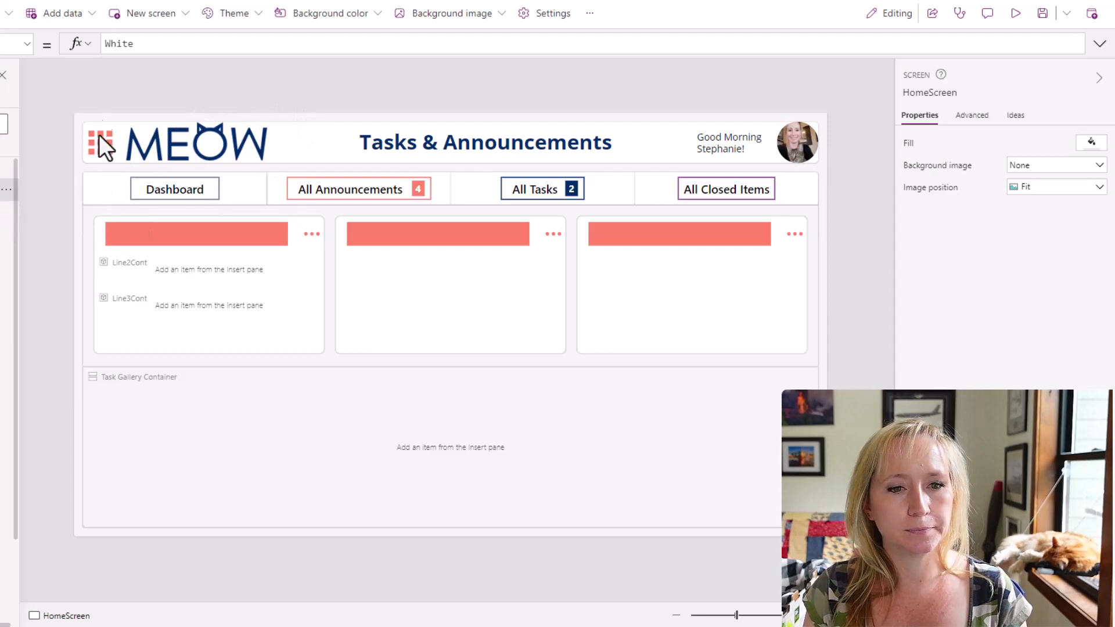
left_click(315, 231)
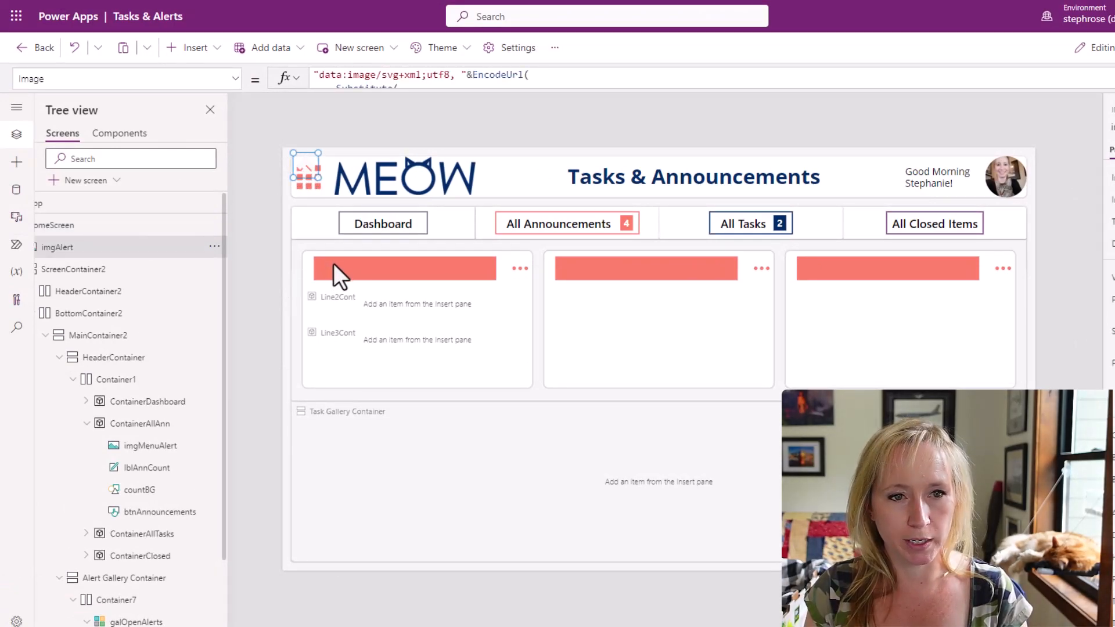
left_click(214, 246)
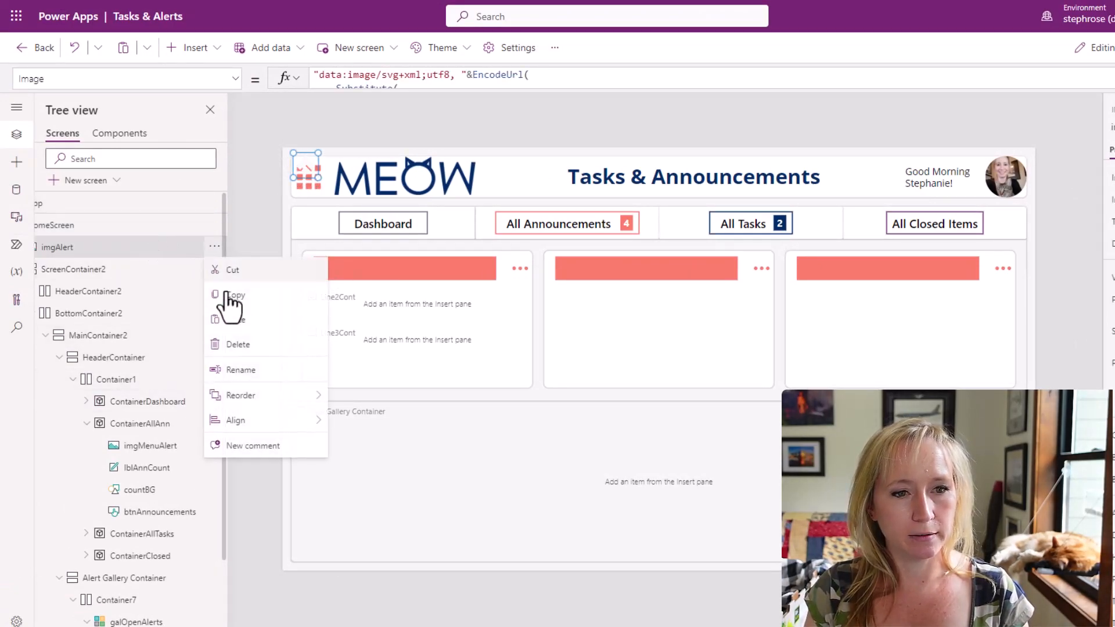
left_click(235, 344)
Paste the imgAlert icon image into Line1Cont, over the start of the coral rectangle.
left_click(414, 333)
left_click(353, 262)
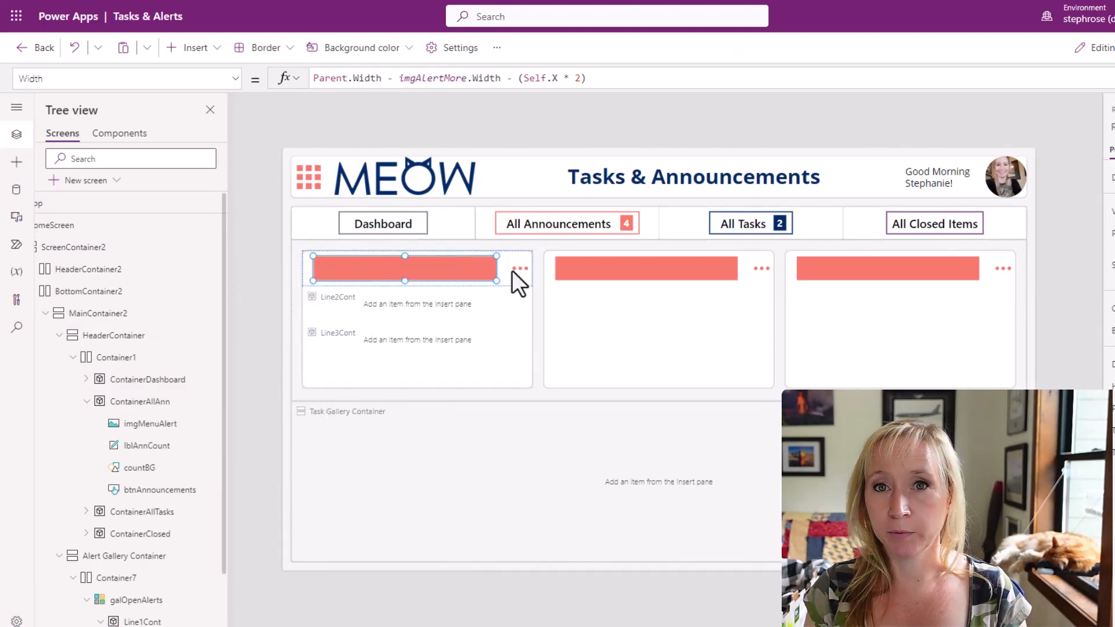
key("ctrl+z")
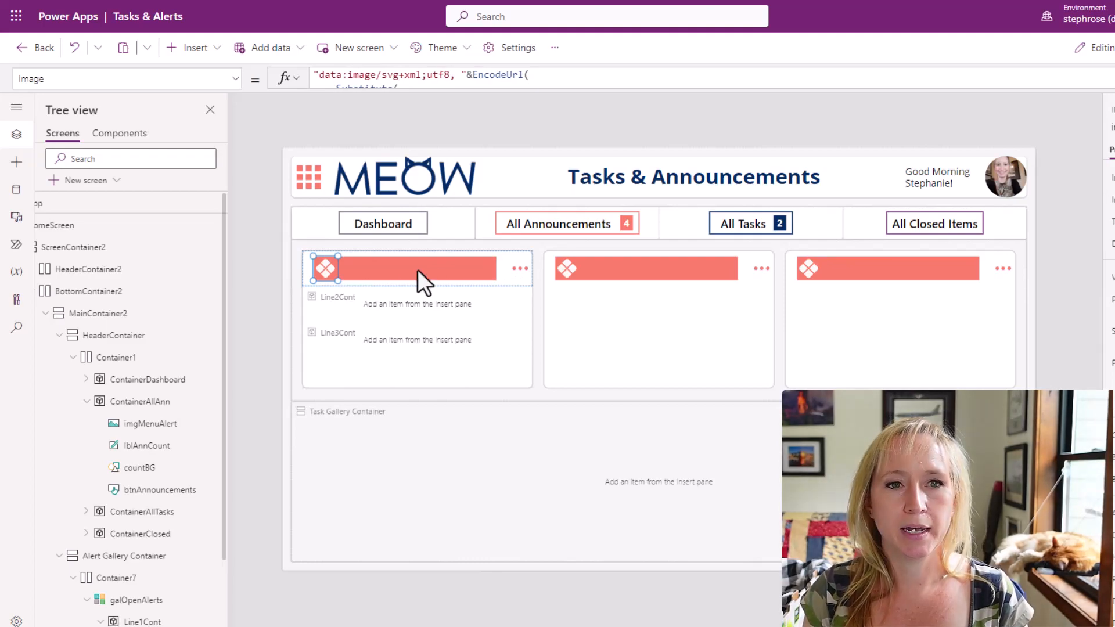
Compare the color arguments in the Image formulas of the alert and More icons, and check the alert icon's Y formula.
left_click_drag(443, 90, 500, 180)
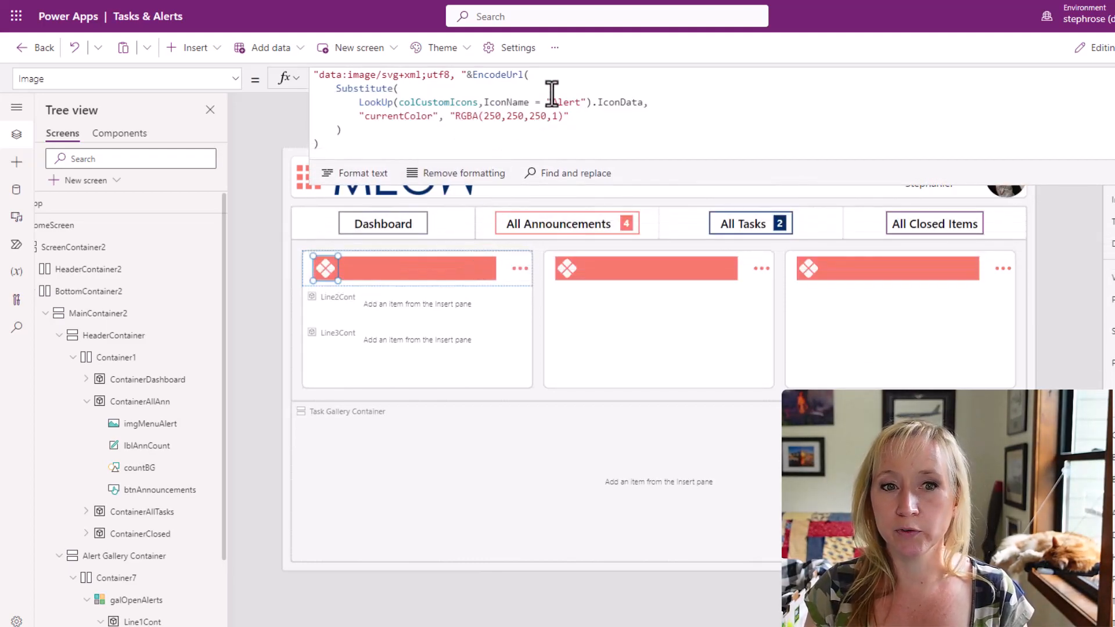
left_click(561, 118)
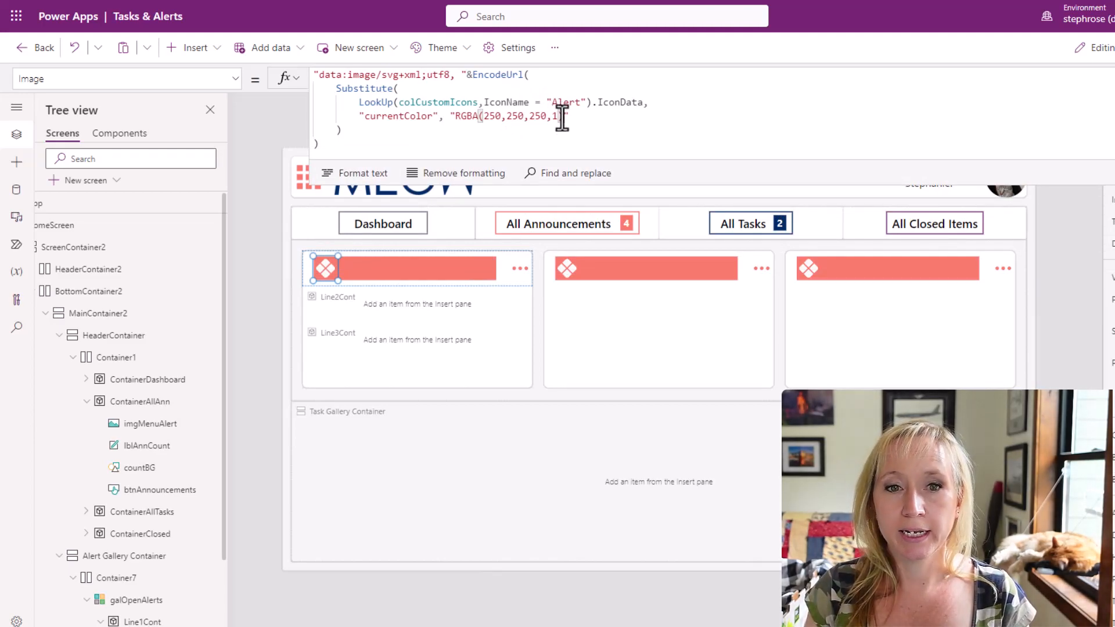
left_click(455, 118, "shift")
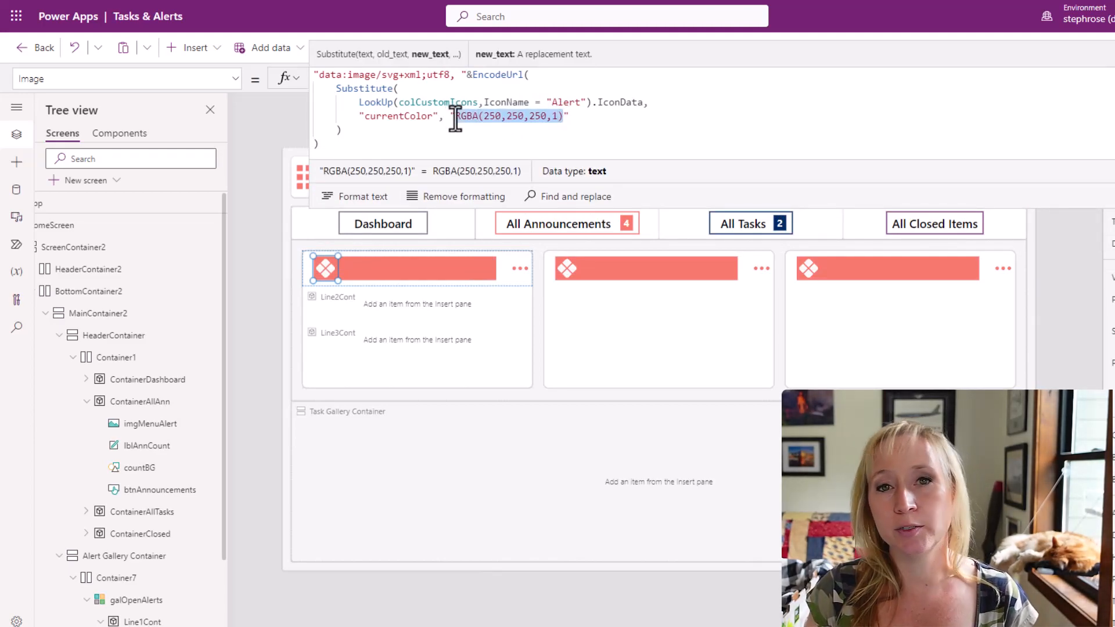
left_click(577, 116)
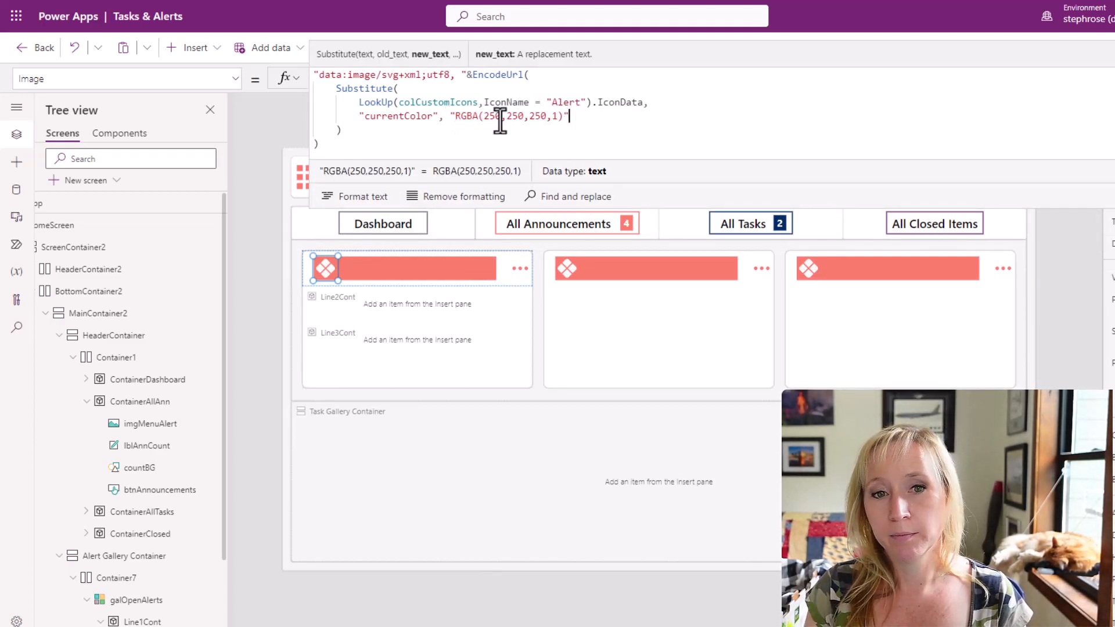
left_click(578, 116, "shift")
left_click(524, 266)
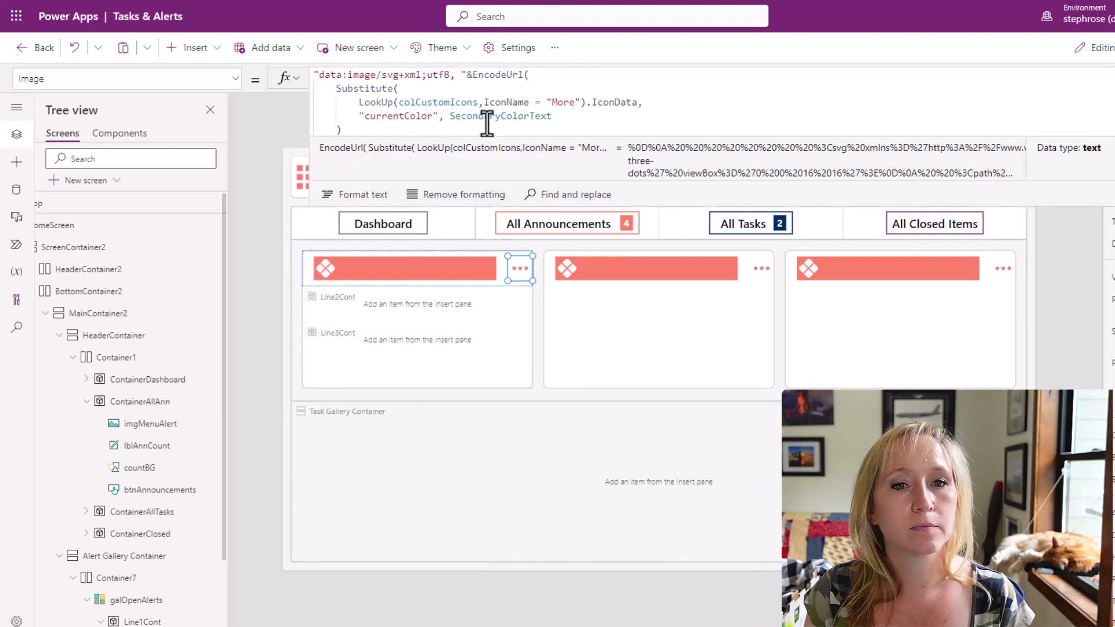
double_click(492, 115)
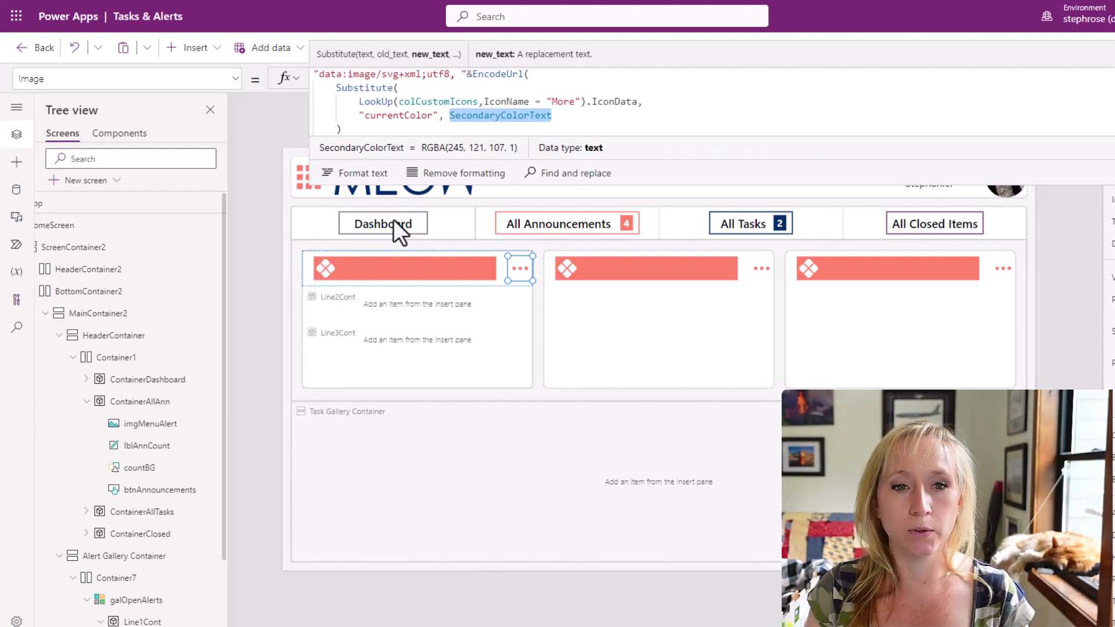
left_click(317, 268)
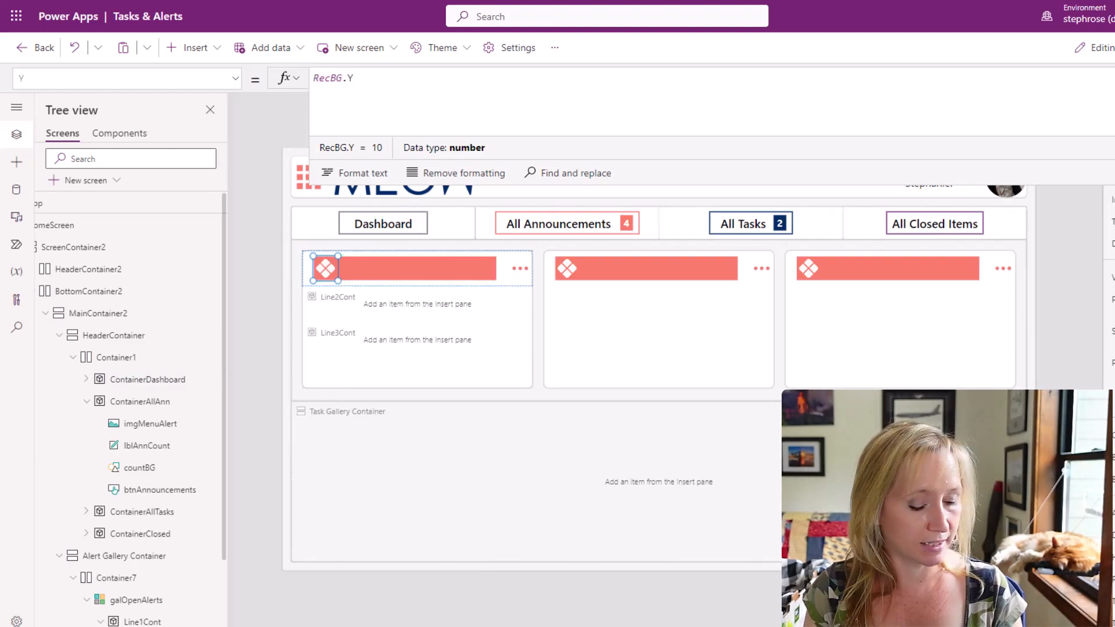
Add the bold Segoe UI label lblAlert with the text "Announcements" to Line1Cont, beside the alert icon.
left_click(473, 274)
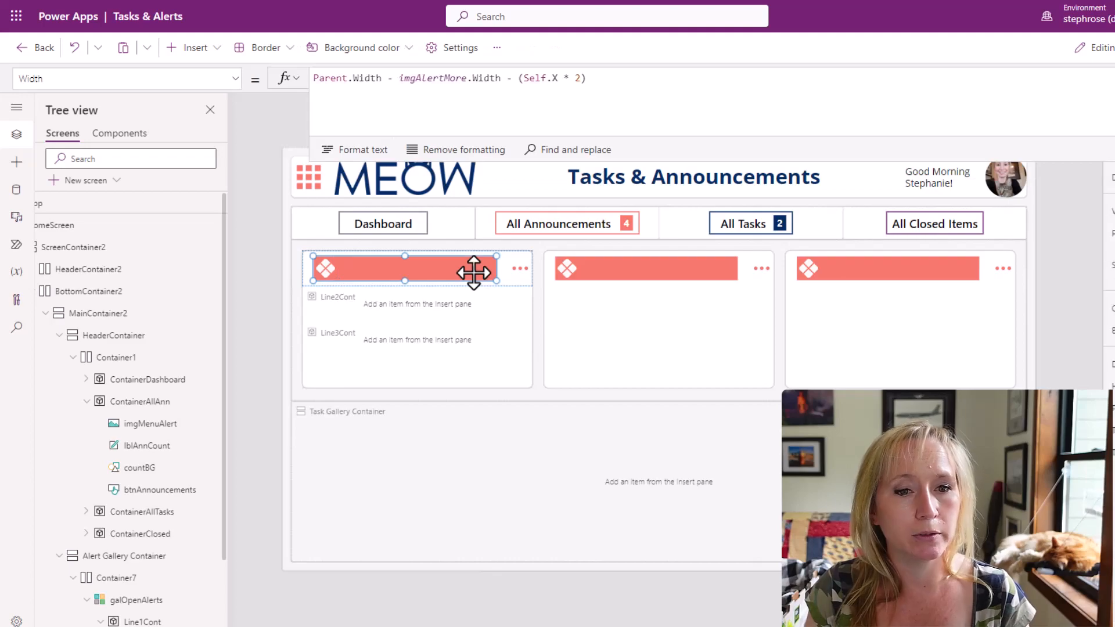
left_click(212, 53)
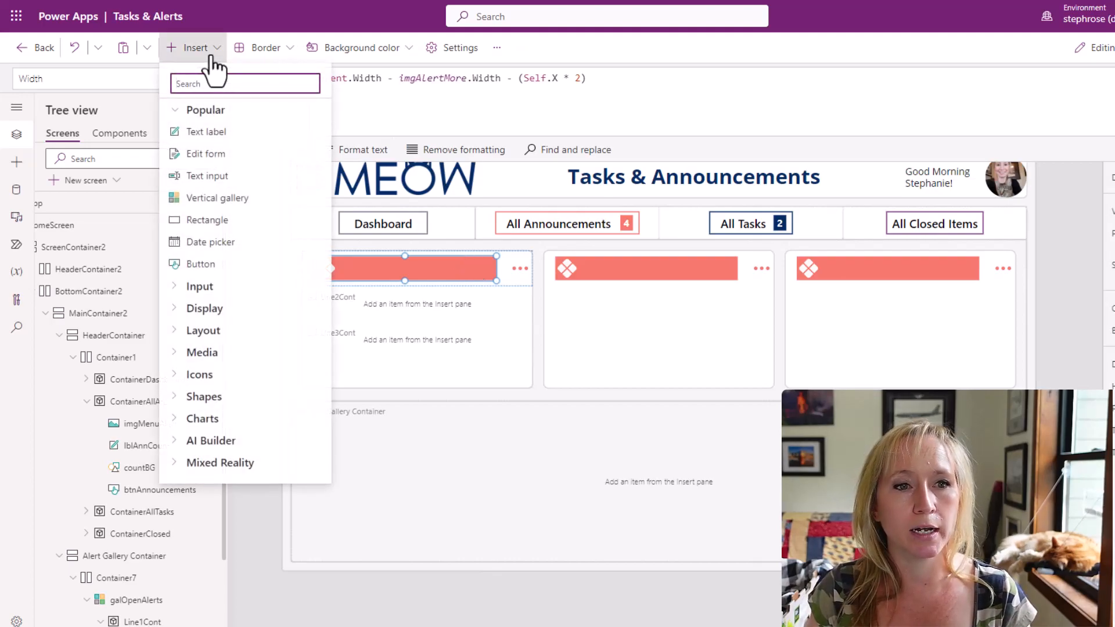
left_click(469, 270)
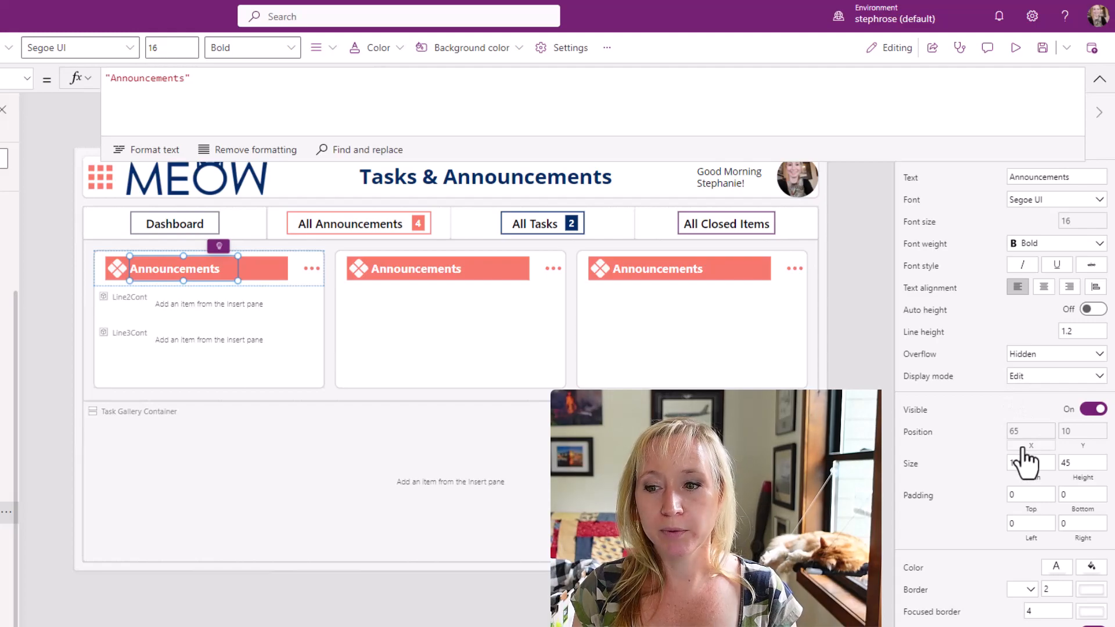
Review the X, Y and font size formulas of the Announcements label in Line1Cont.
left_click(1026, 449)
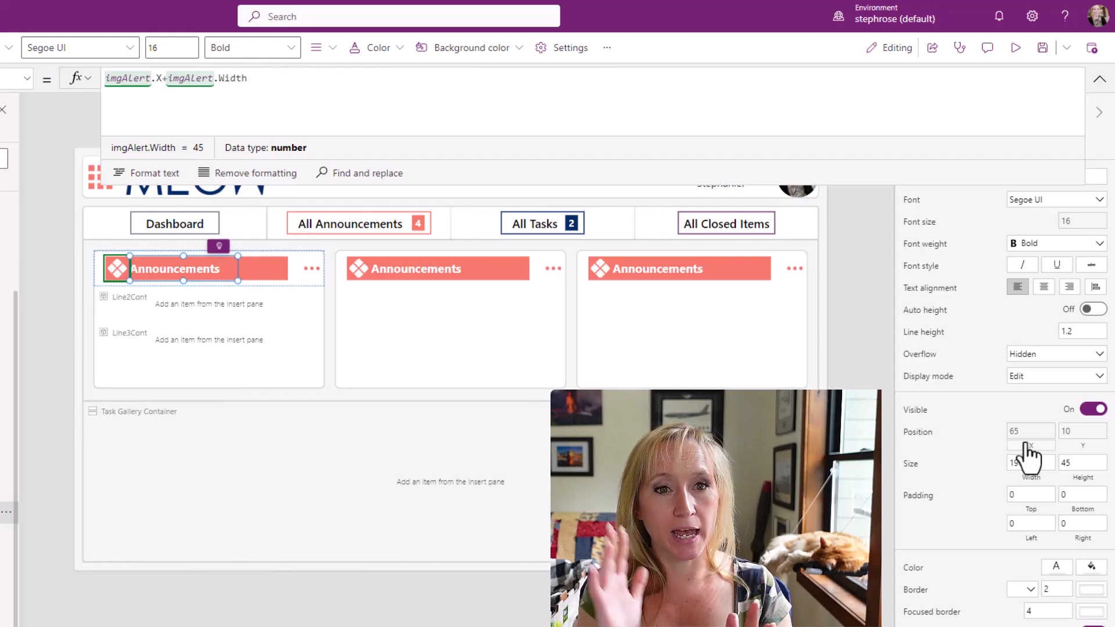
left_click(1087, 449)
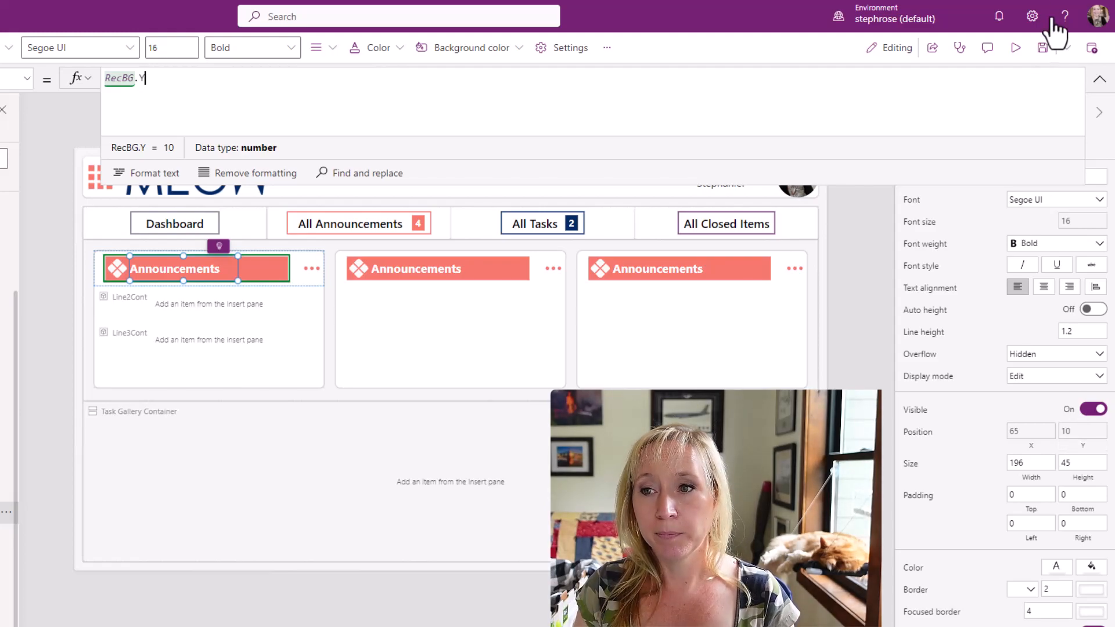
left_click(1099, 78)
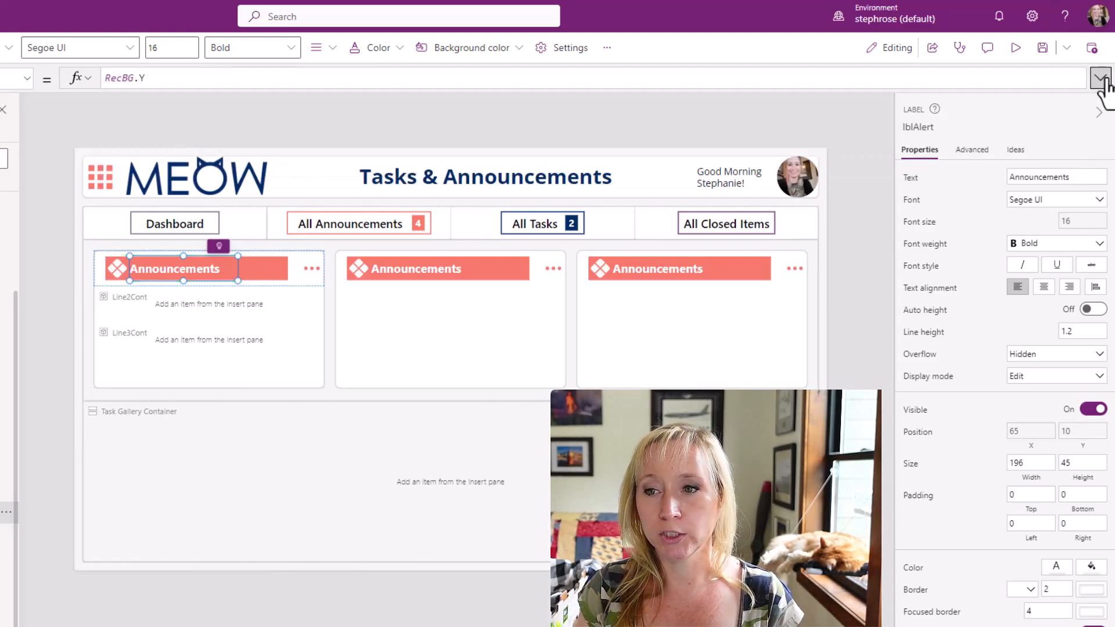
left_click(927, 224)
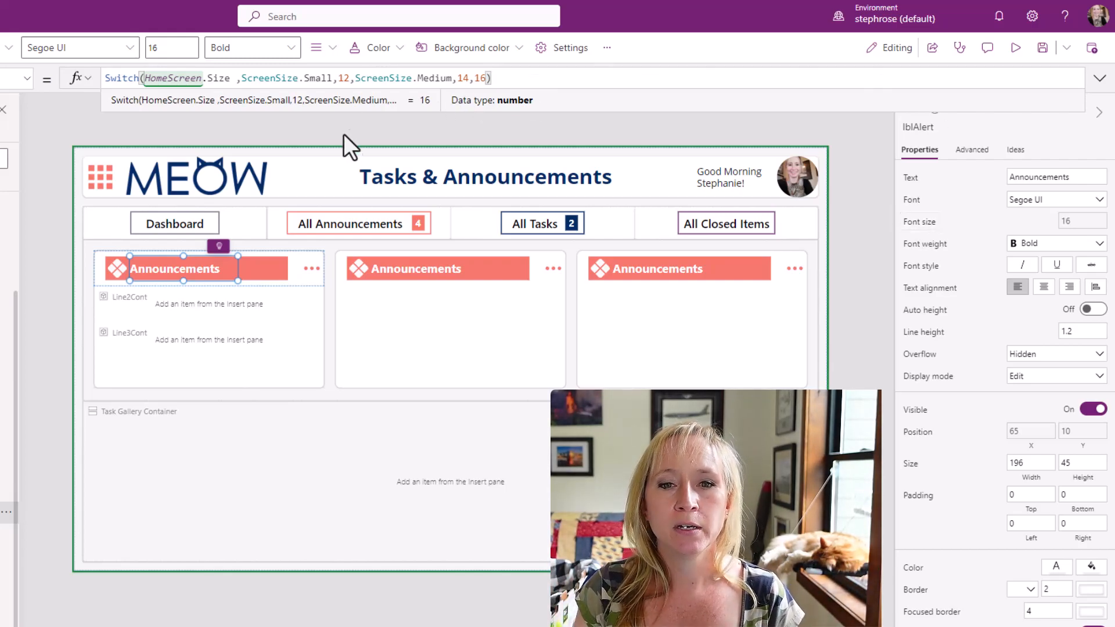
Paste the bold Segoe UI label lblTitle, with the text ThisItem.Title, into Line2Cont.
left_click(386, 179)
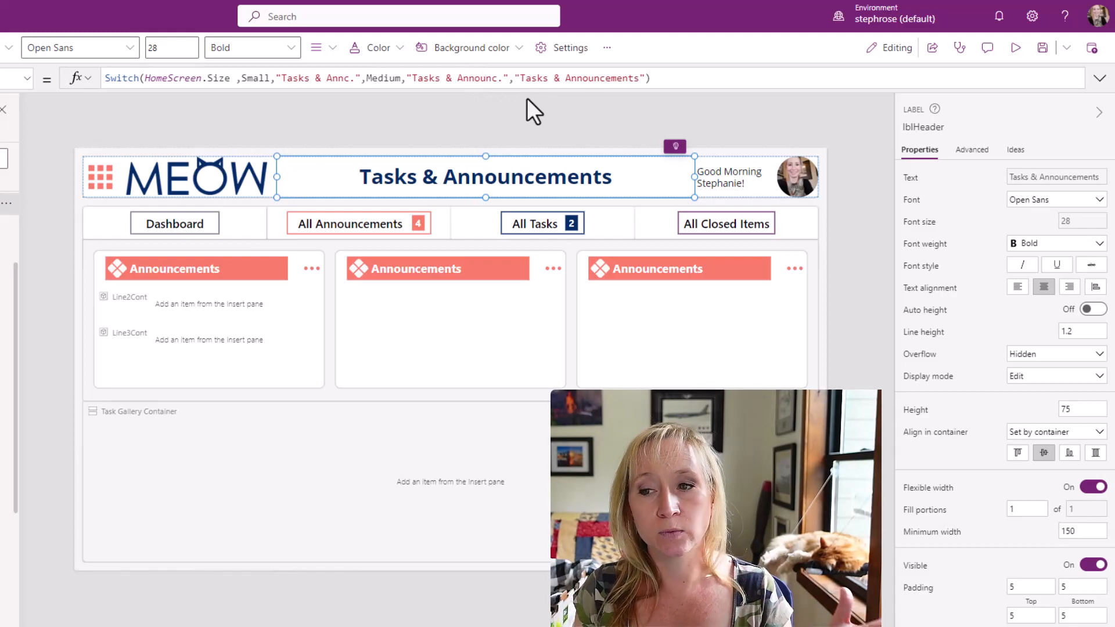
left_click(242, 306)
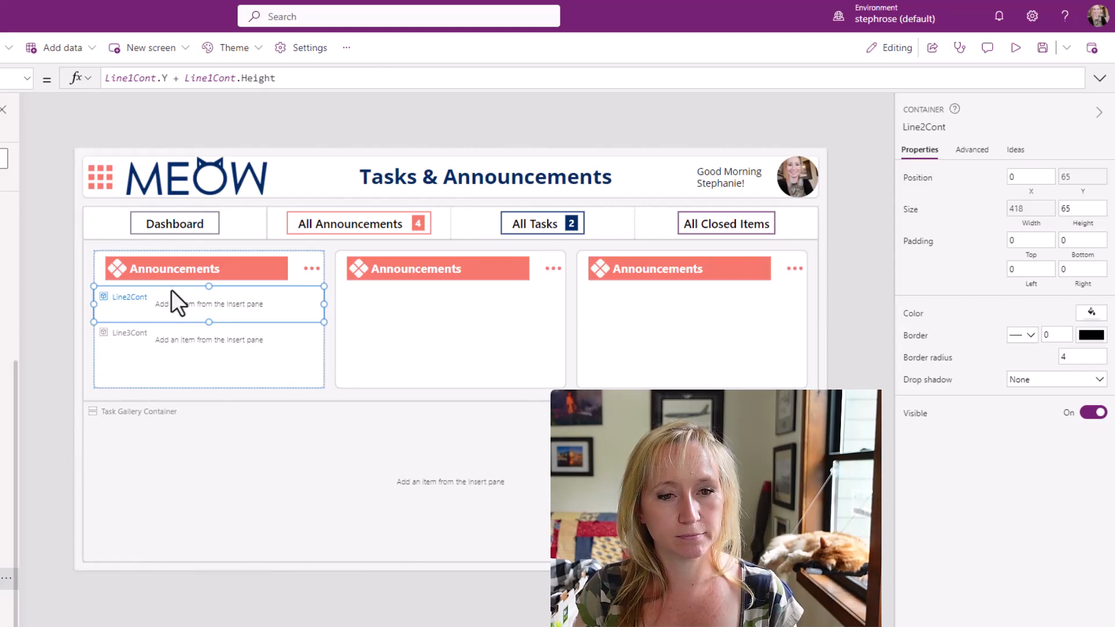
key("ctrl+v")
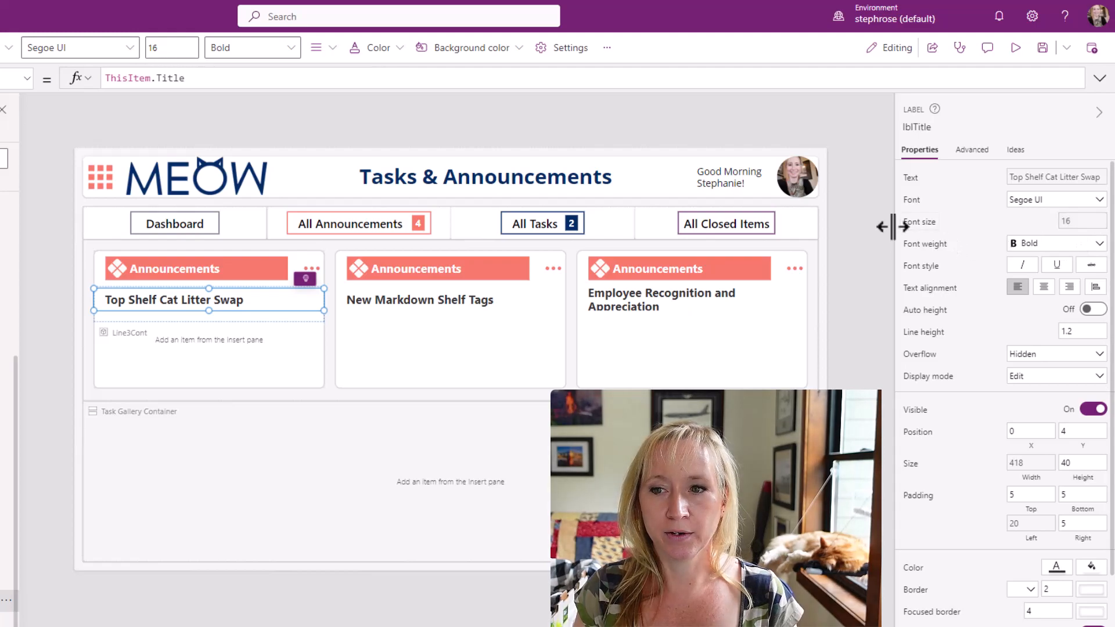
Review the font size, width and left padding formulas of the title label in Line2Cont.
left_click(920, 228)
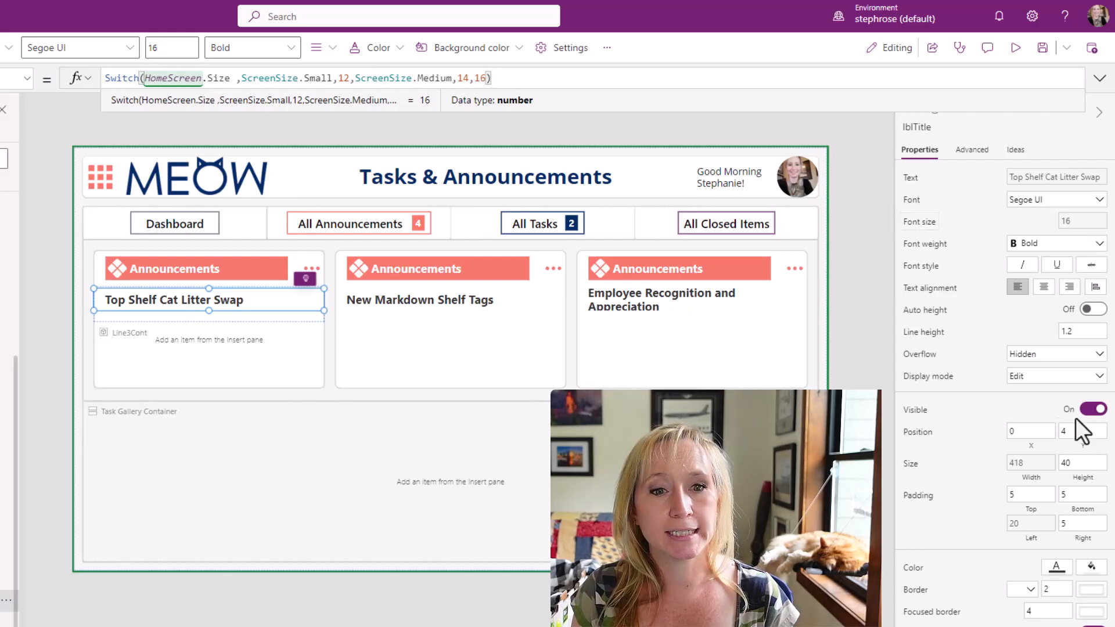
left_click(1032, 472)
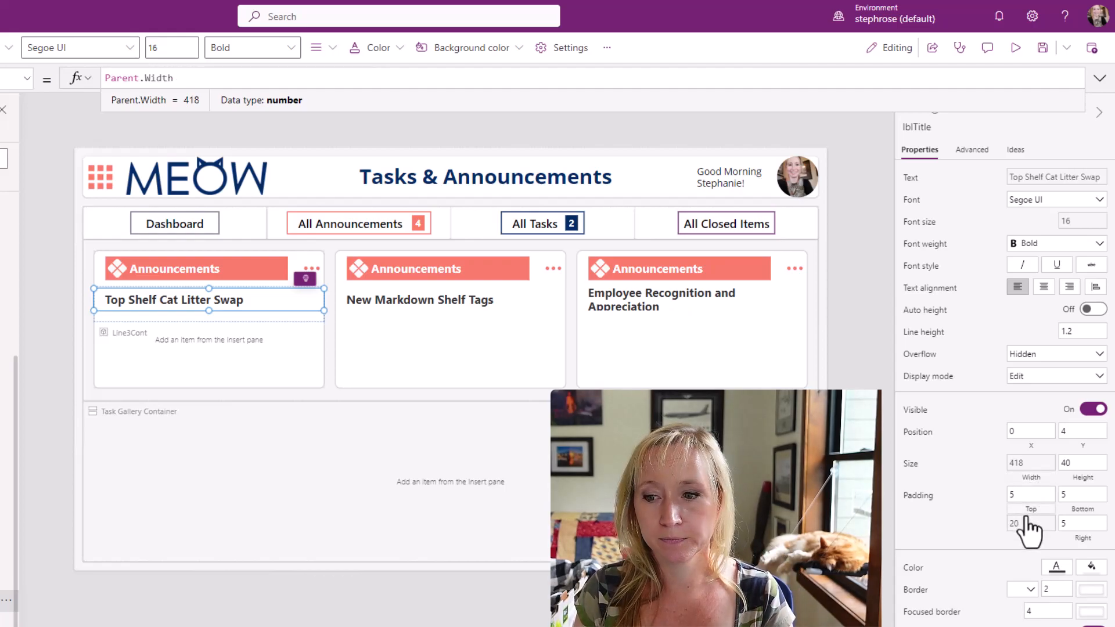
left_click(1034, 546)
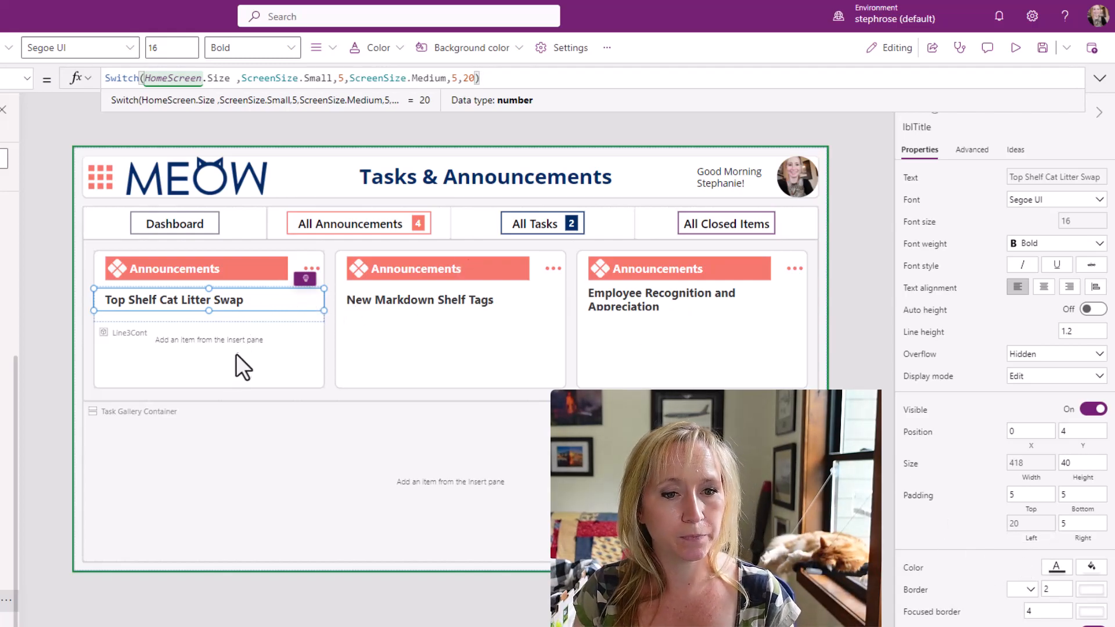
left_click(235, 308)
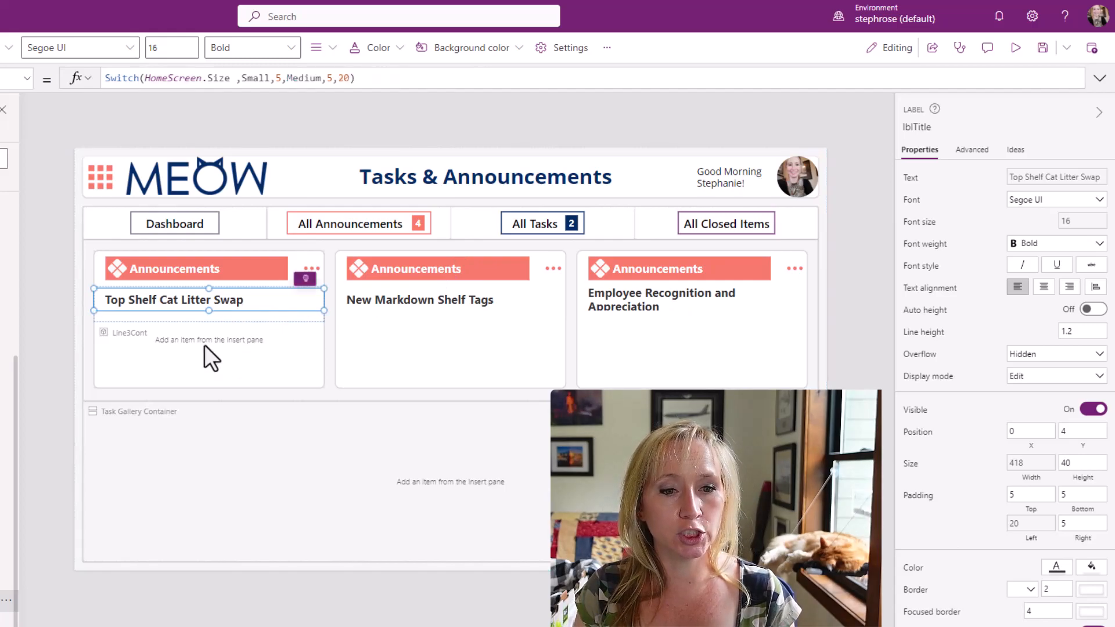
Set the height of Line2Cont to 45.
left_click(3, 578)
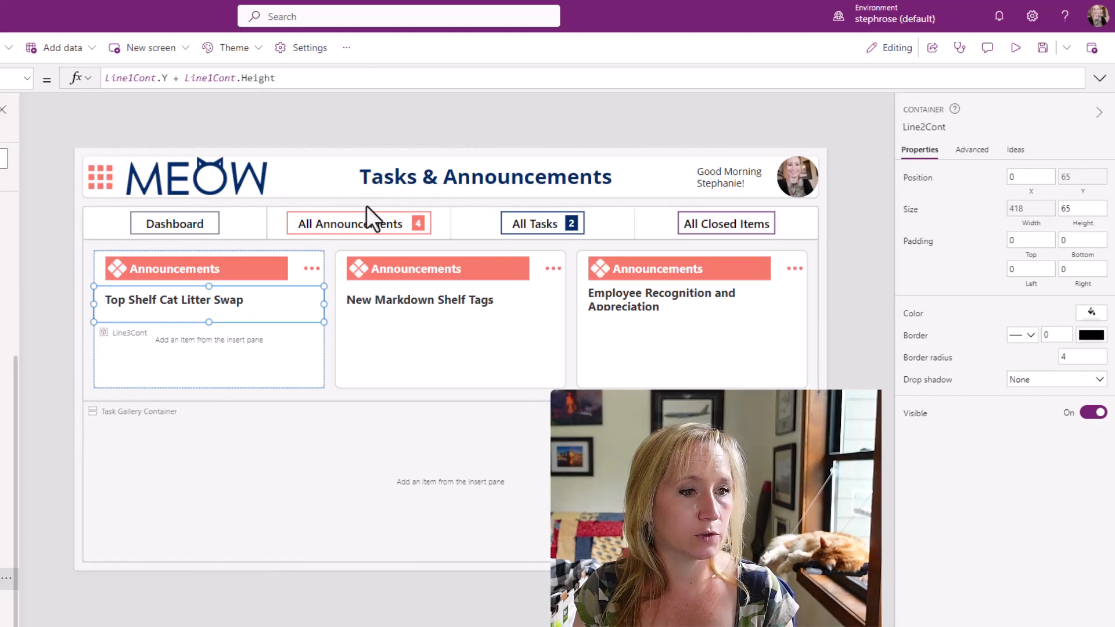
left_click(1079, 215)
key("BackSpace")
key("BackSpace")
type("45")
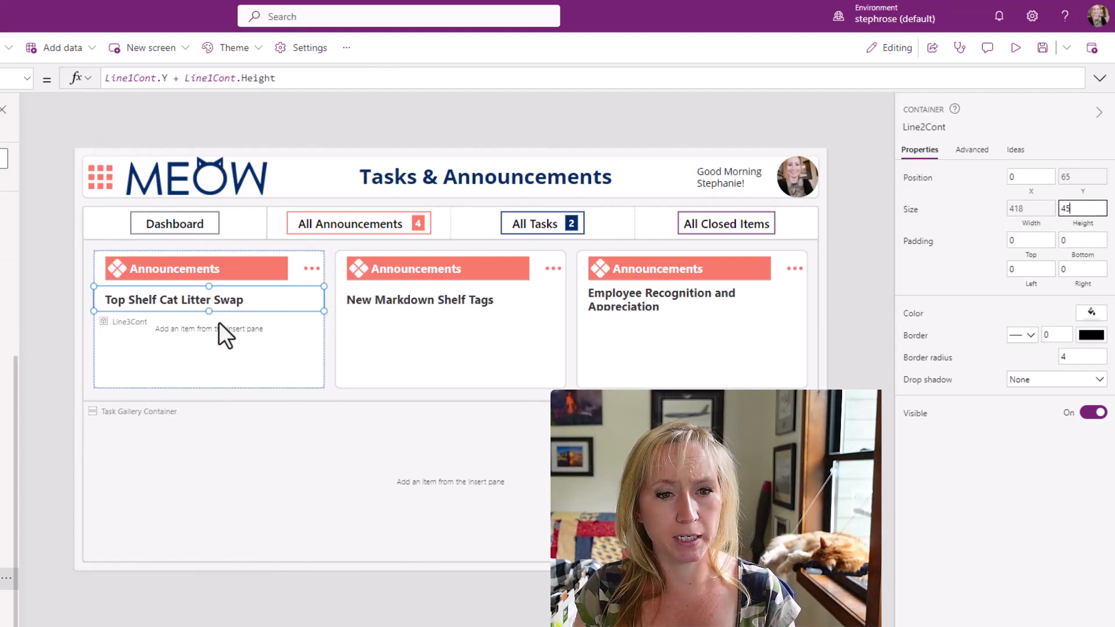
Insert an HTML text control into Line3Cont.
left_click(287, 328)
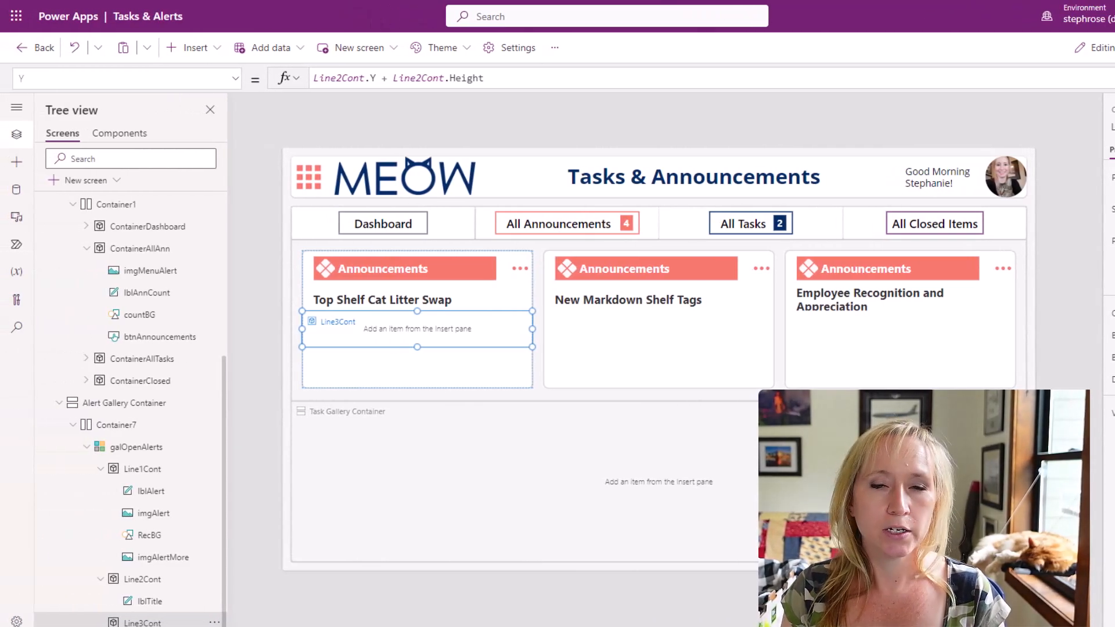
left_click(192, 49)
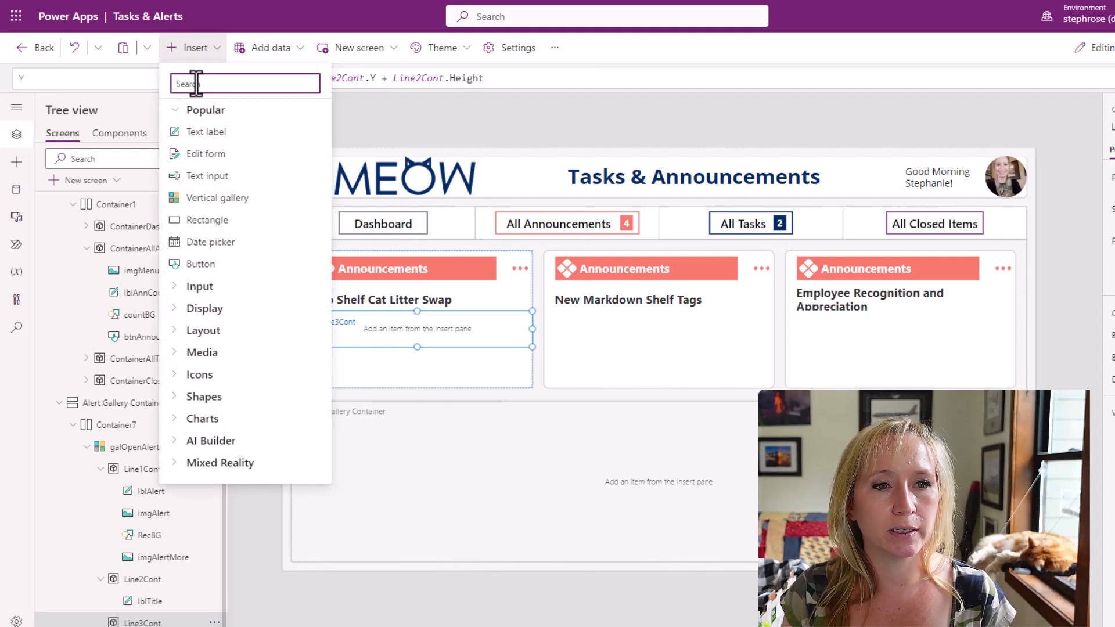
type("html")
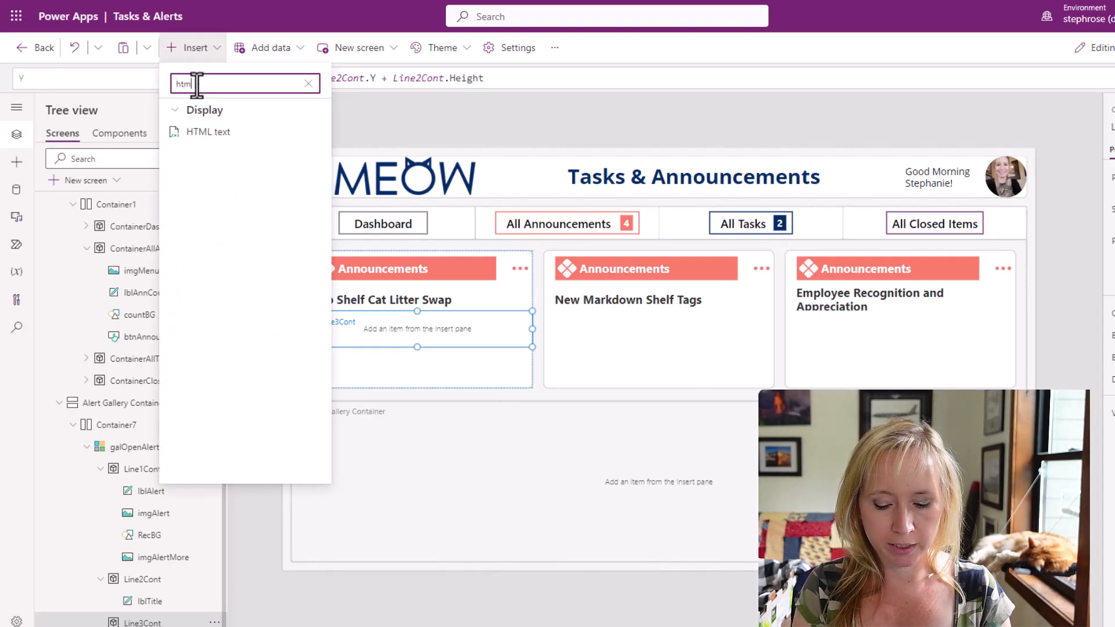
left_click(235, 133)
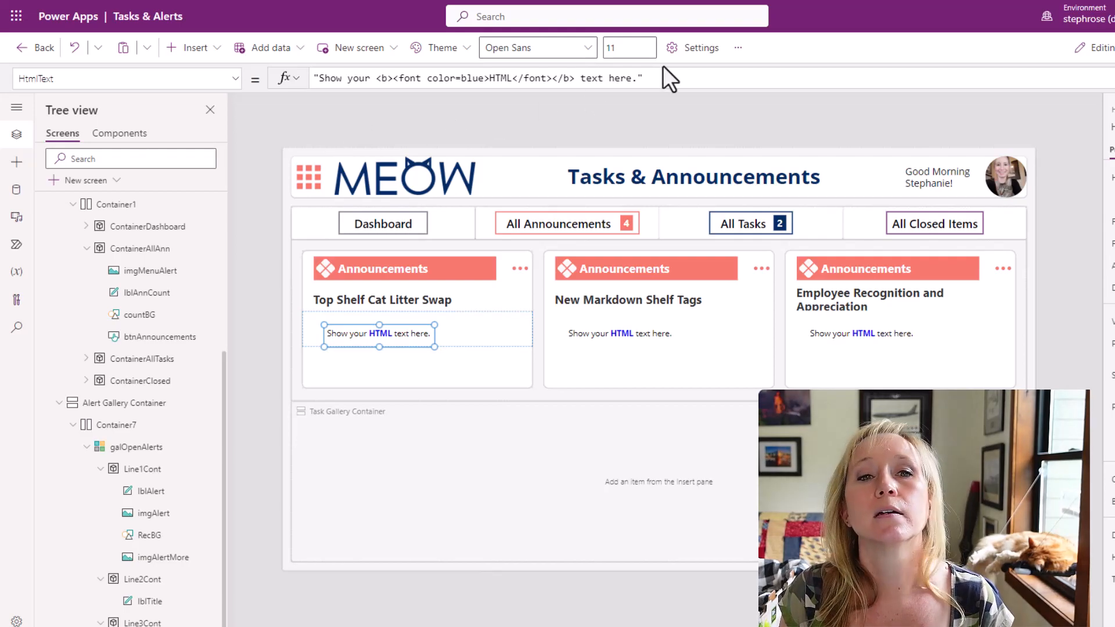
Set the HTML text to ThisItem.Announcement and move the control to the upper-left corner of Line3Cont.
triple_click(675, 76)
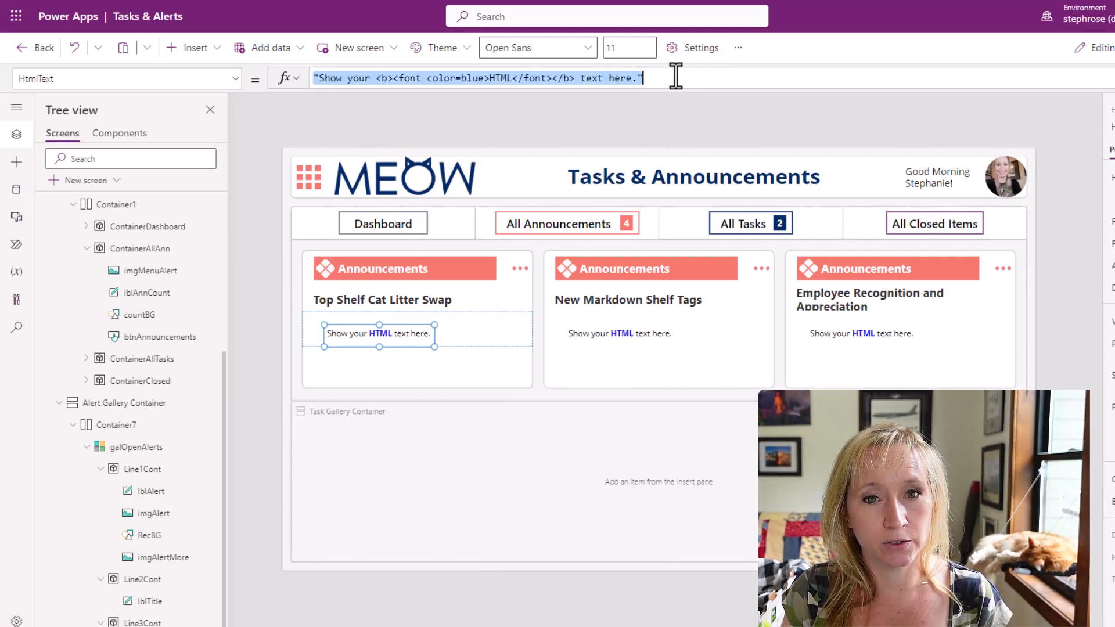
type("ThisItem.Announcement")
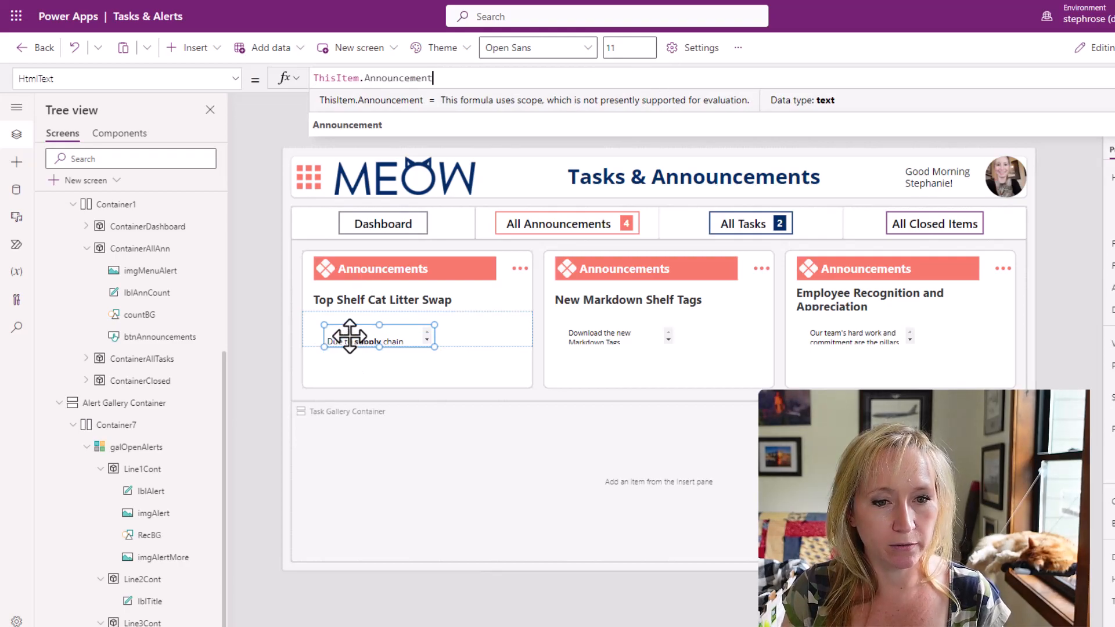
left_click_drag(348, 334, 324, 319)
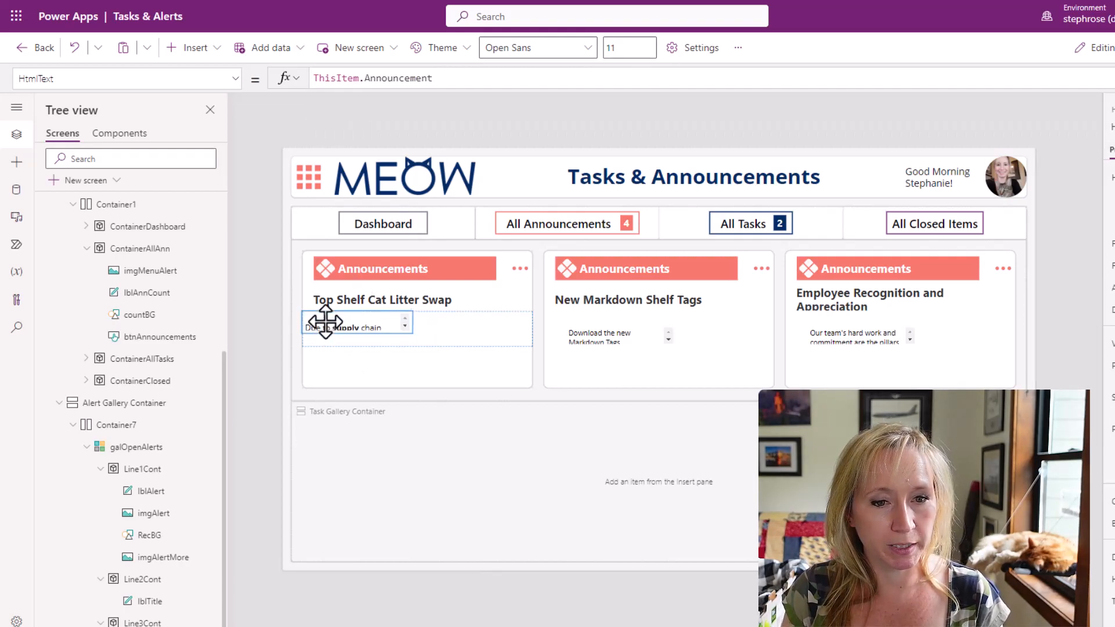
Try ThisItem.Announcement in a plain text label widened to the edge of Line3Cont, delete the label, and reselect the HTML text.
left_click(195, 49)
left_click(210, 134)
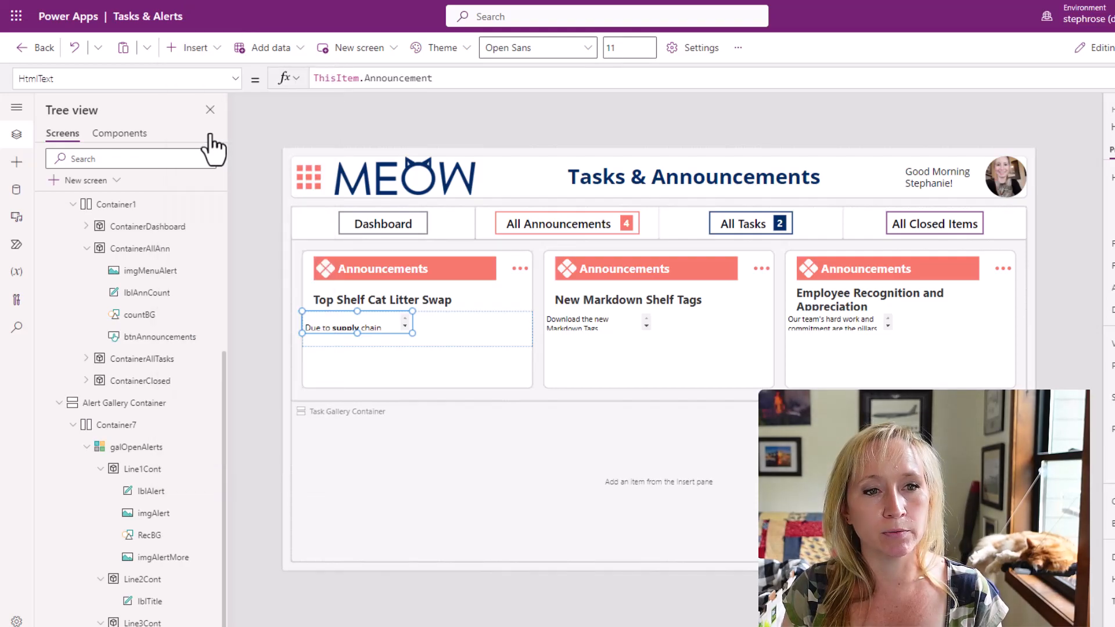
left_click(407, 78)
key("ctrl+a")
type("ThisItem.Announcement")
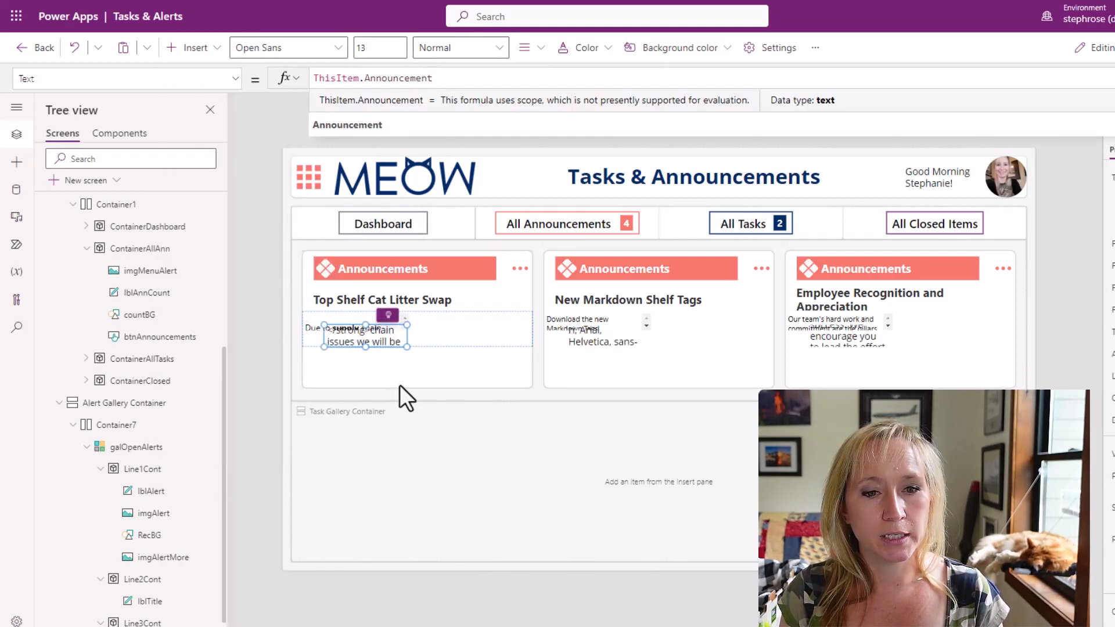
left_click_drag(406, 348, 532, 347)
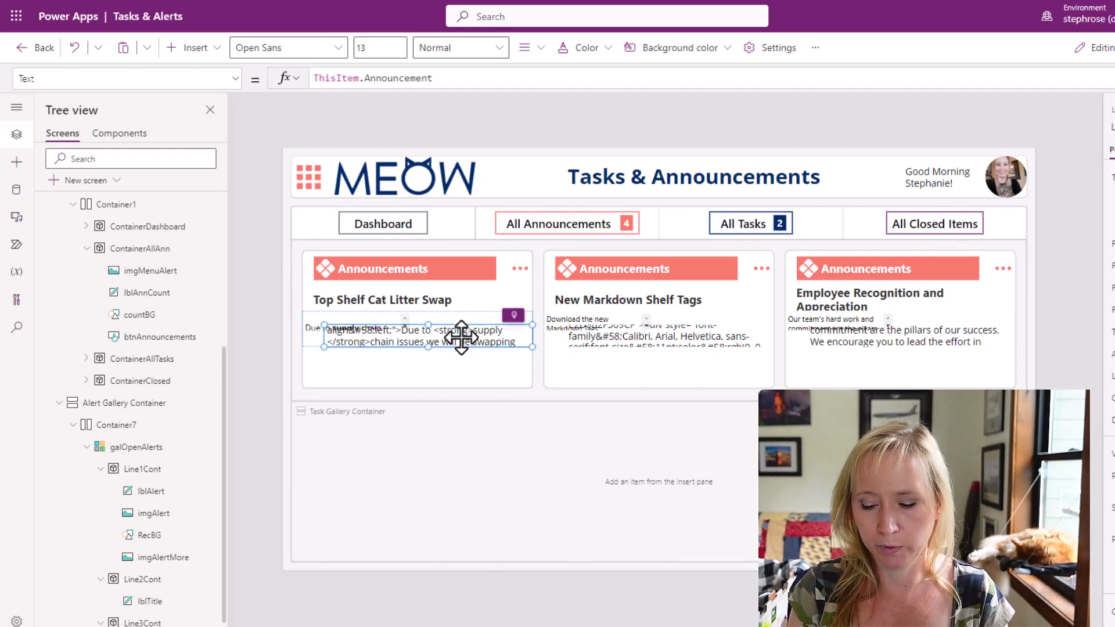
key("Delete")
left_click(374, 326)
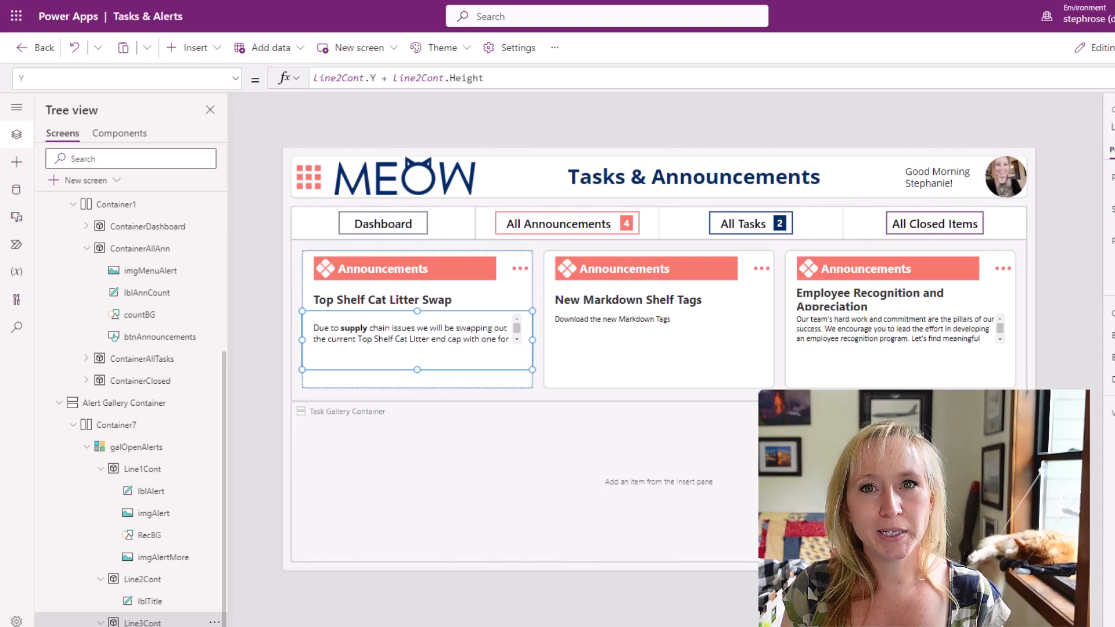
Preview the home screen on a phone, on an Apple iPad mini in portrait and landscape, and at web browser size.
key("F5")
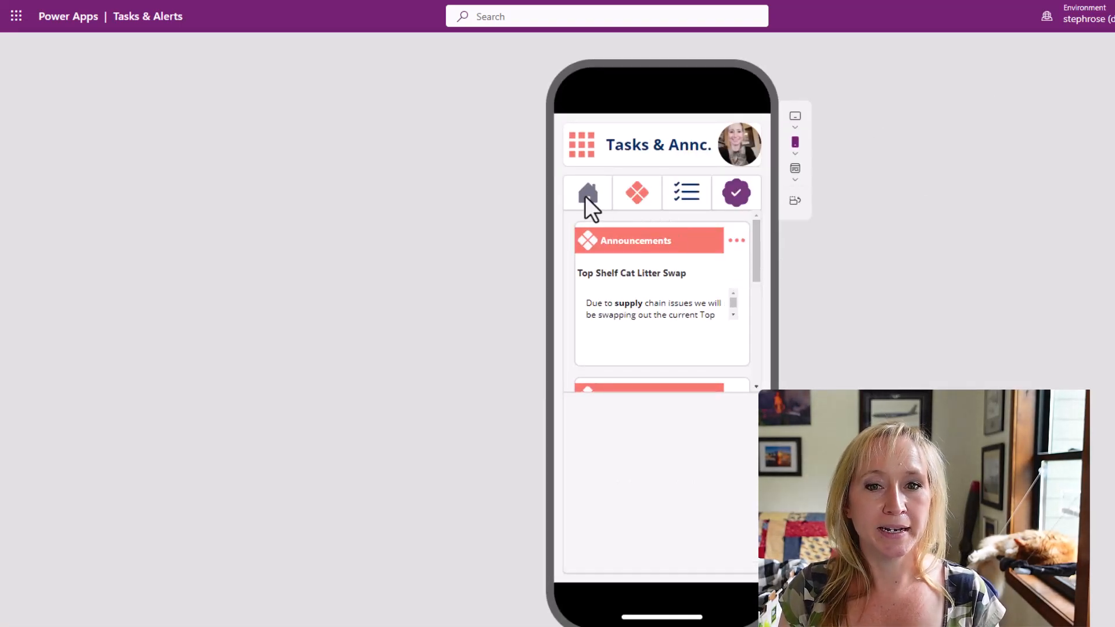
left_click(796, 128)
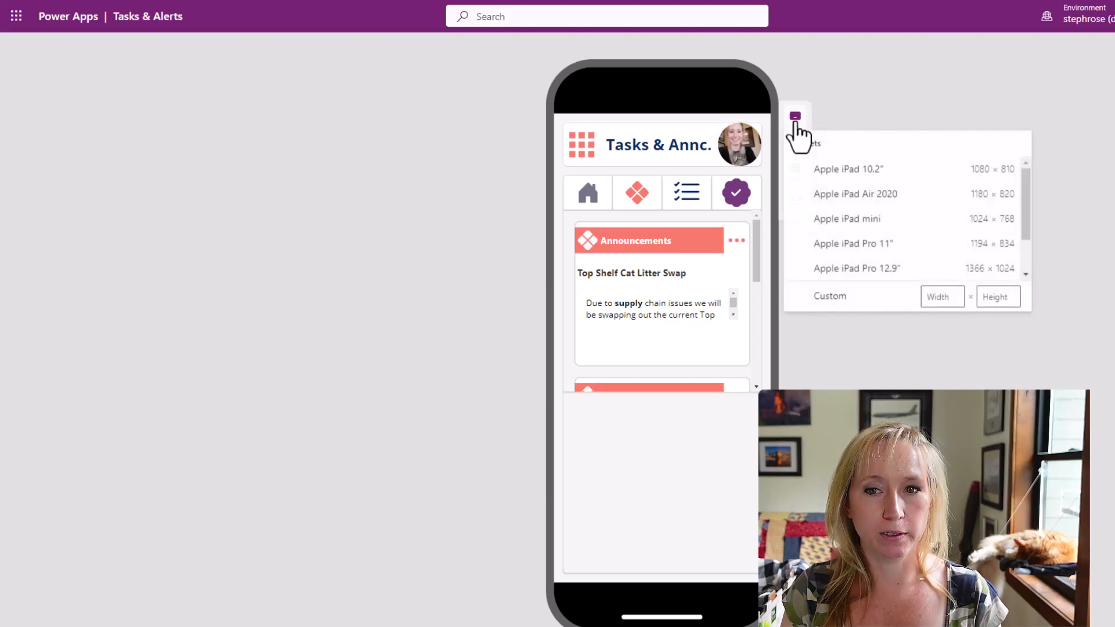
left_click(886, 223)
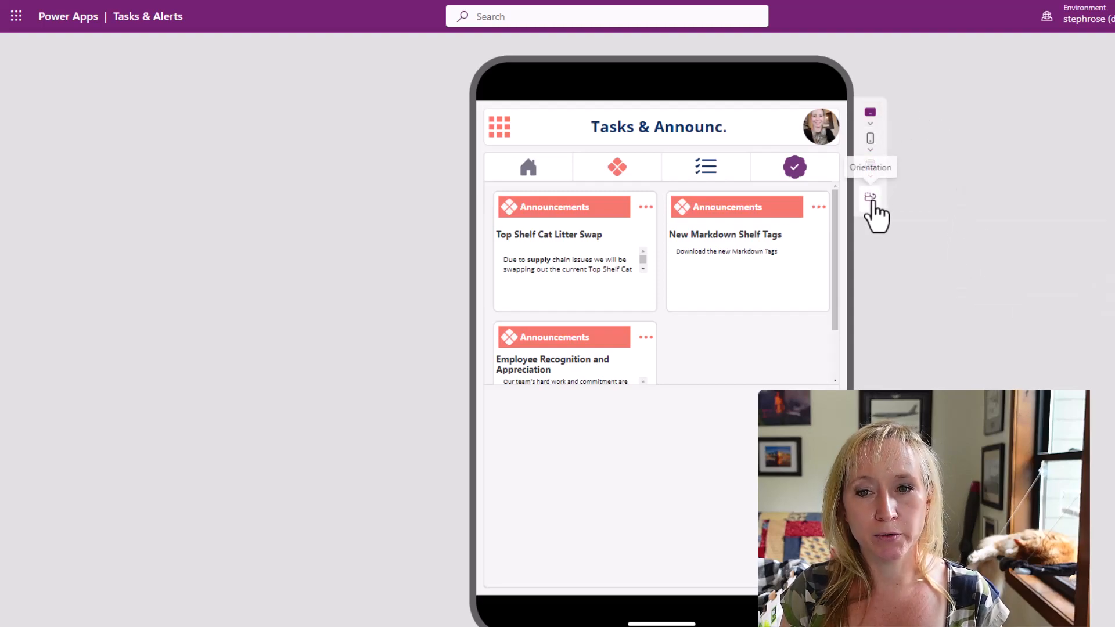
left_click(871, 199)
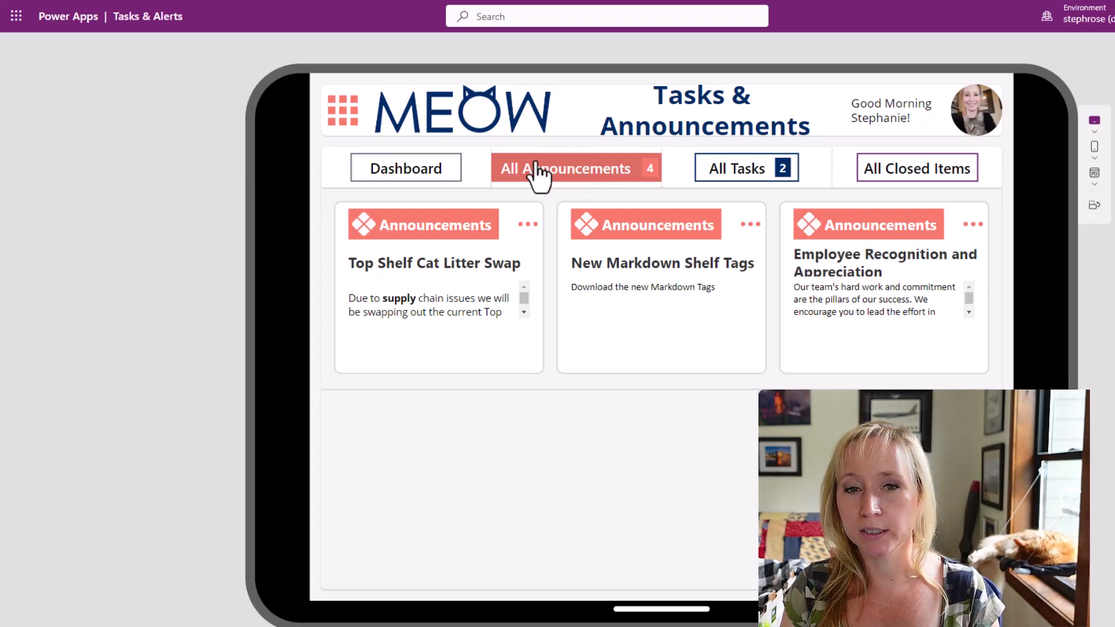
left_click(1095, 183)
left_click(1110, 216)
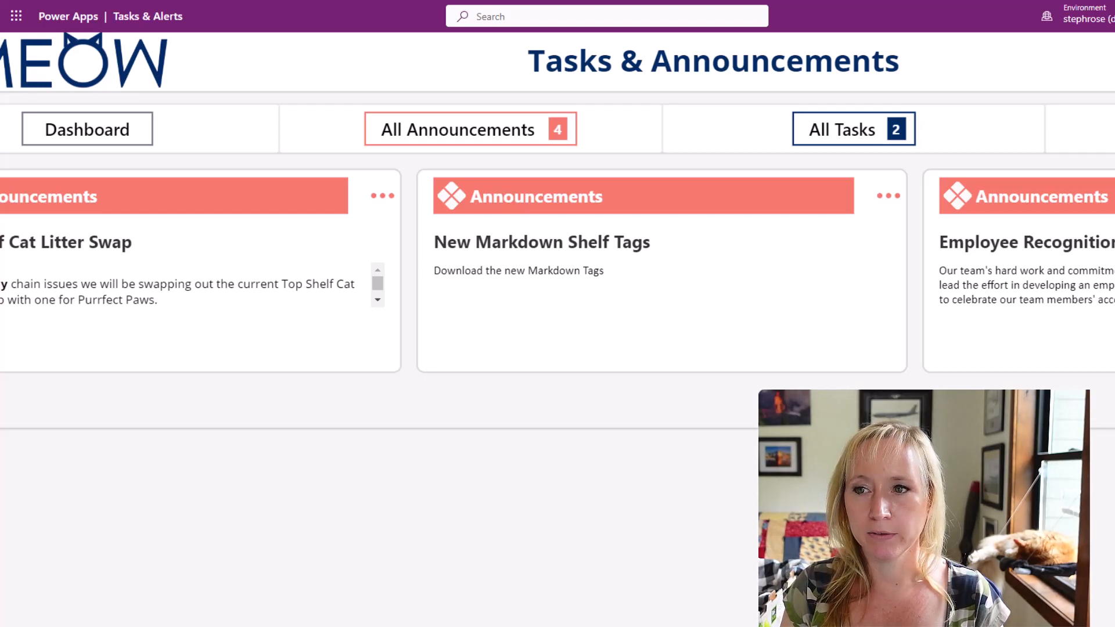
key("Escape")
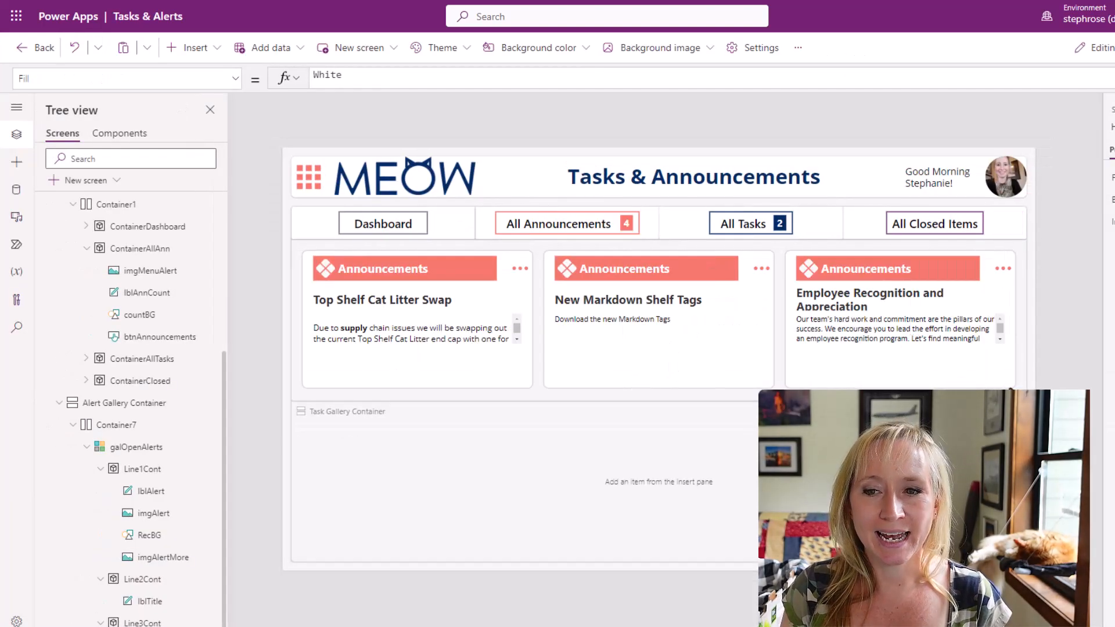
Insert an image control into Container7, beside the announcement gallery.
left_click(146, 431)
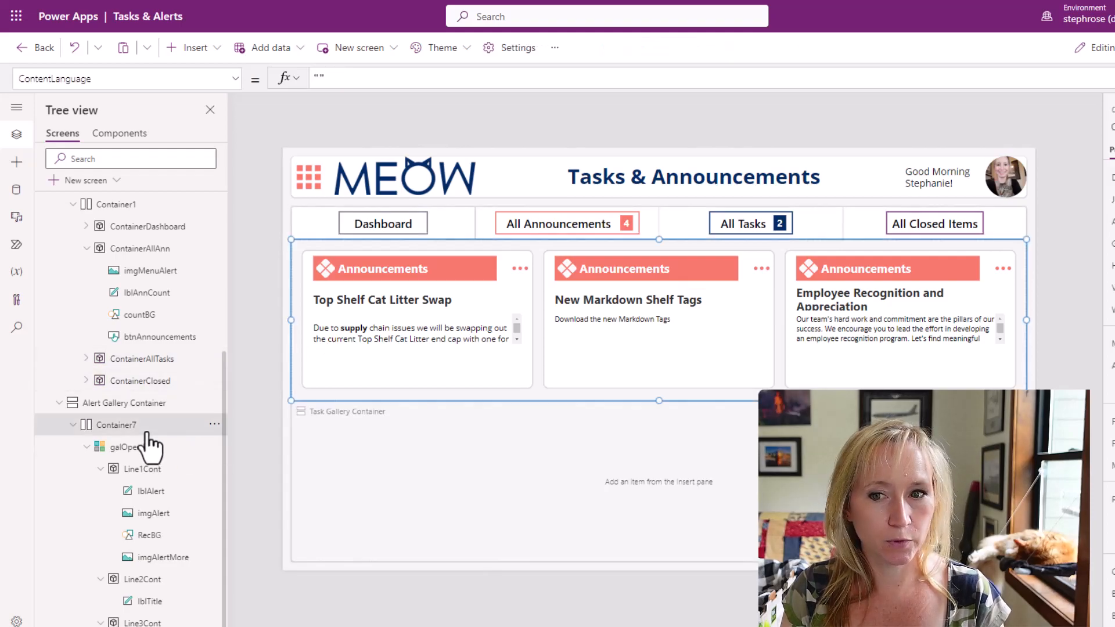
left_click(87, 447)
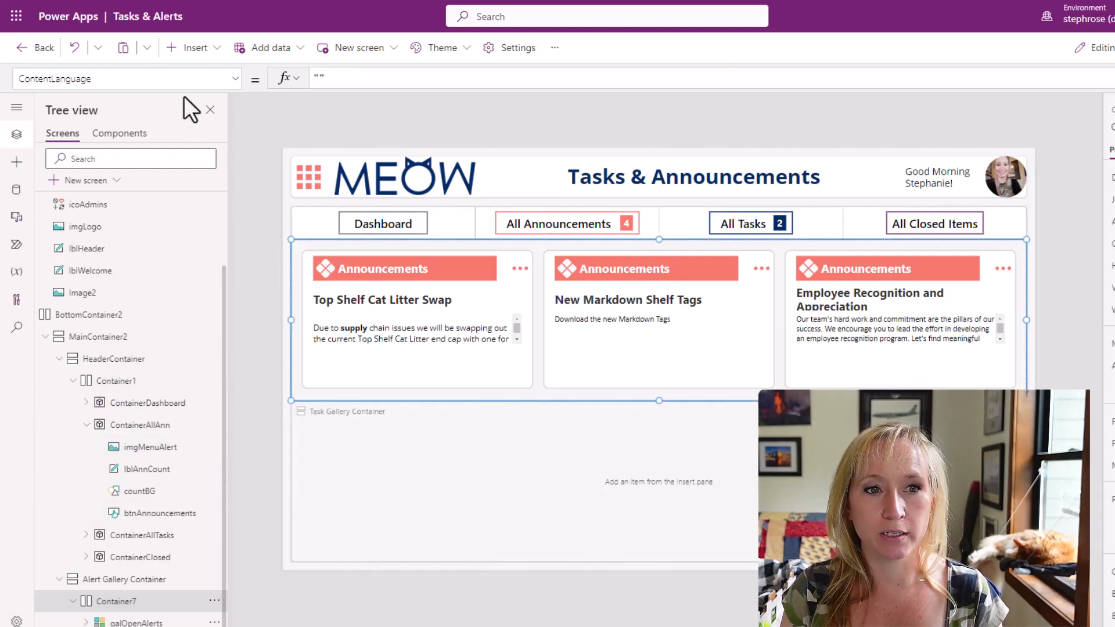
left_click(203, 48)
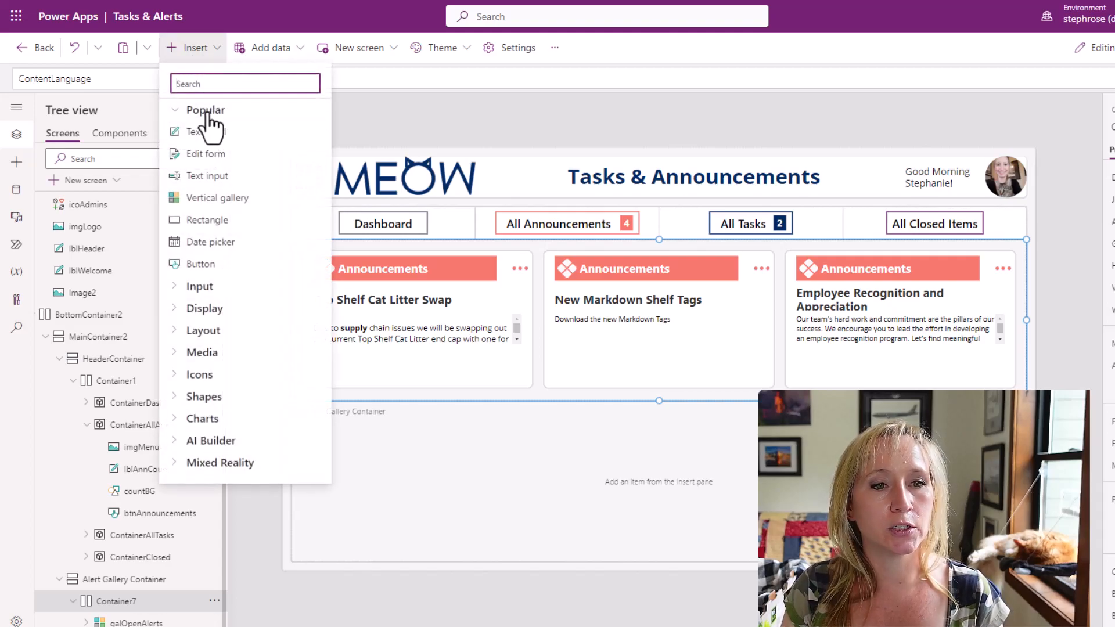
type("im")
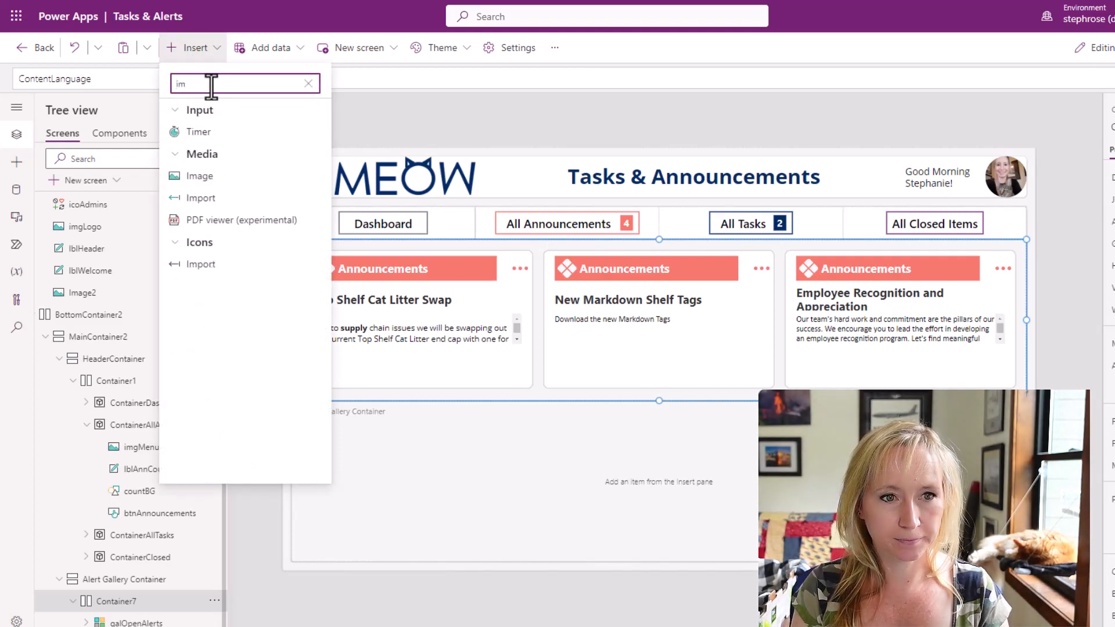
left_click(220, 176)
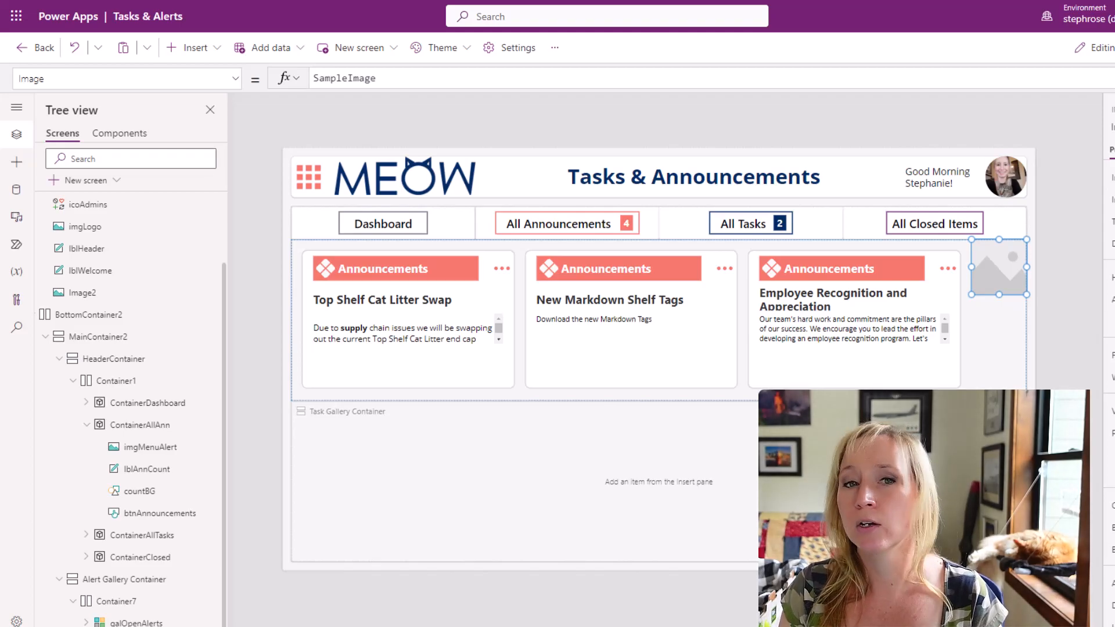
Center the new image vertically in Container7 and set its Image formula to the coral arrow-bar-right icon from colCustomIcons.
left_click(1114, 321)
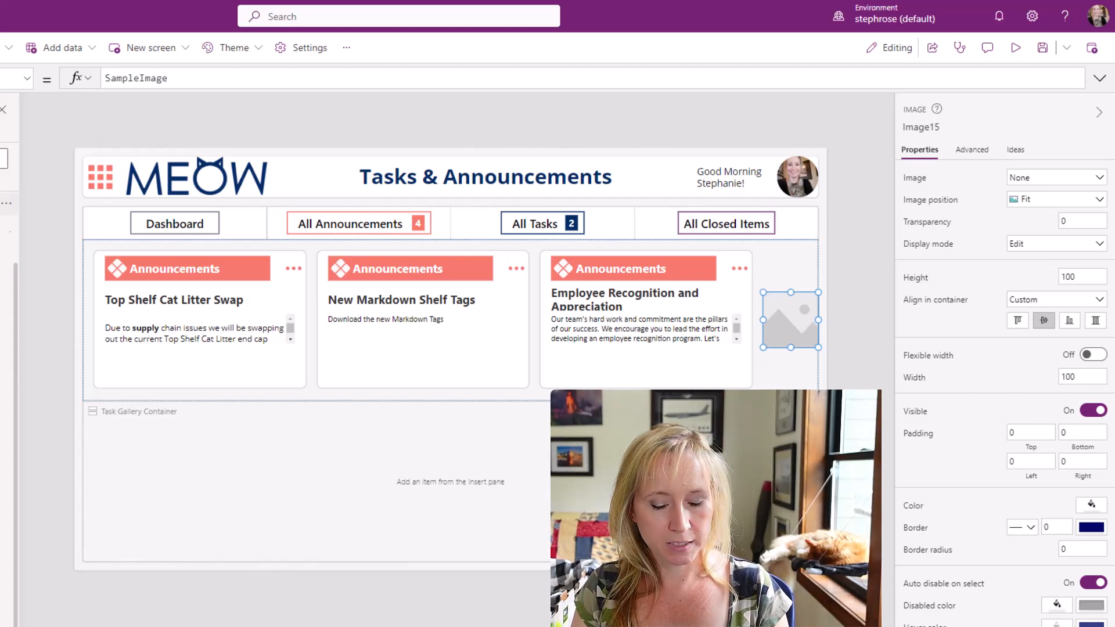
double_click(132, 78)
key("ctrl+v")
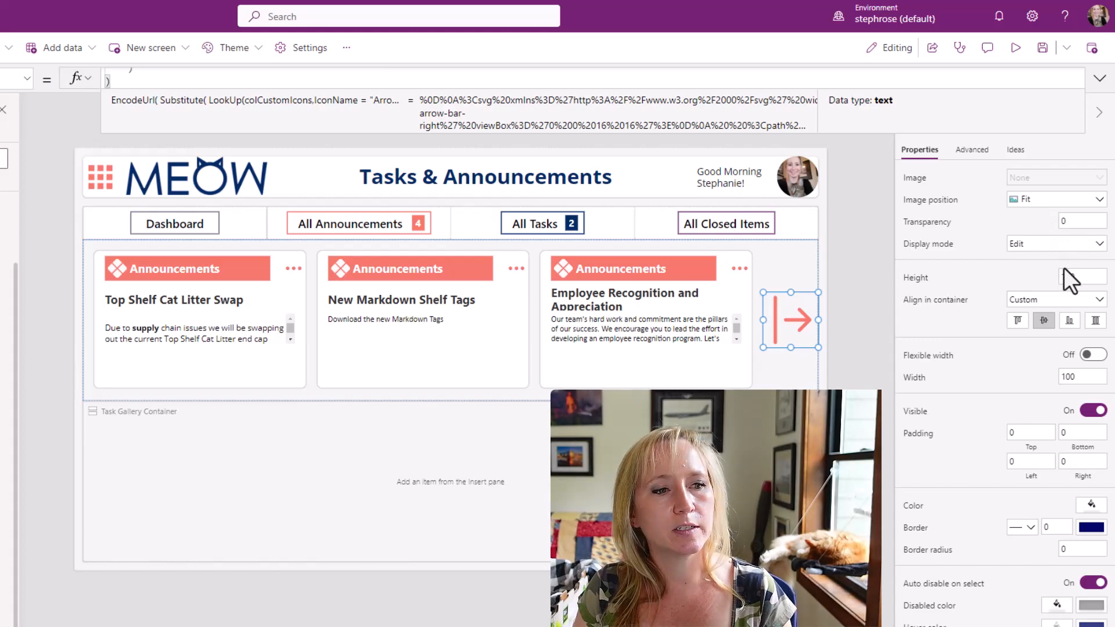
Resize the arrow image beside the announcement gallery to a height of 50 and a width of 50.
left_click(1099, 276)
type("50")
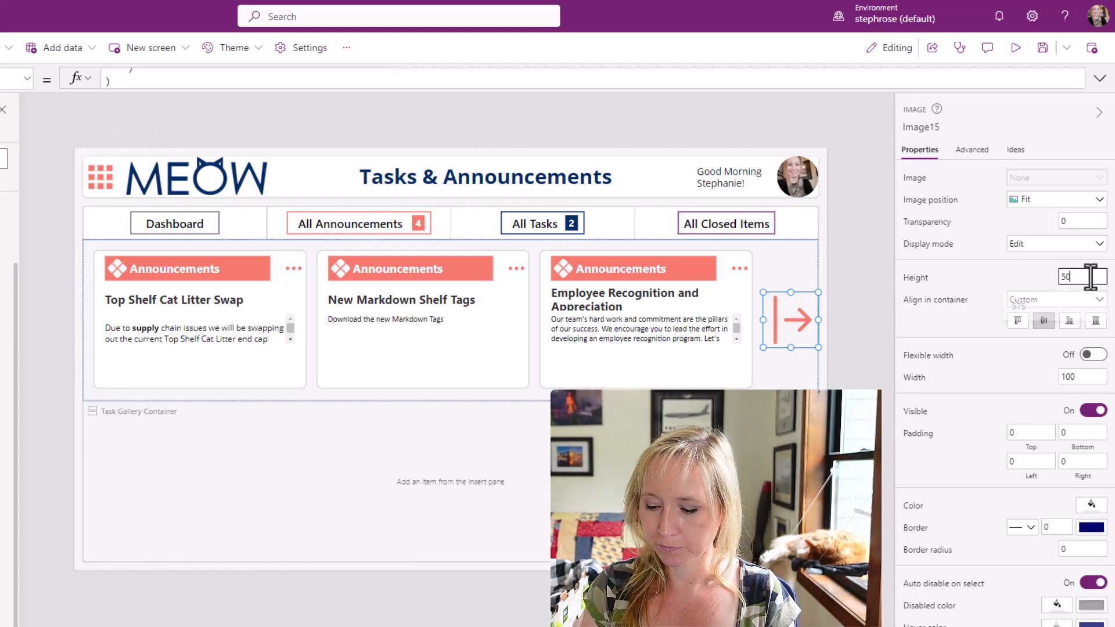
key("Tab")
left_click(1089, 378)
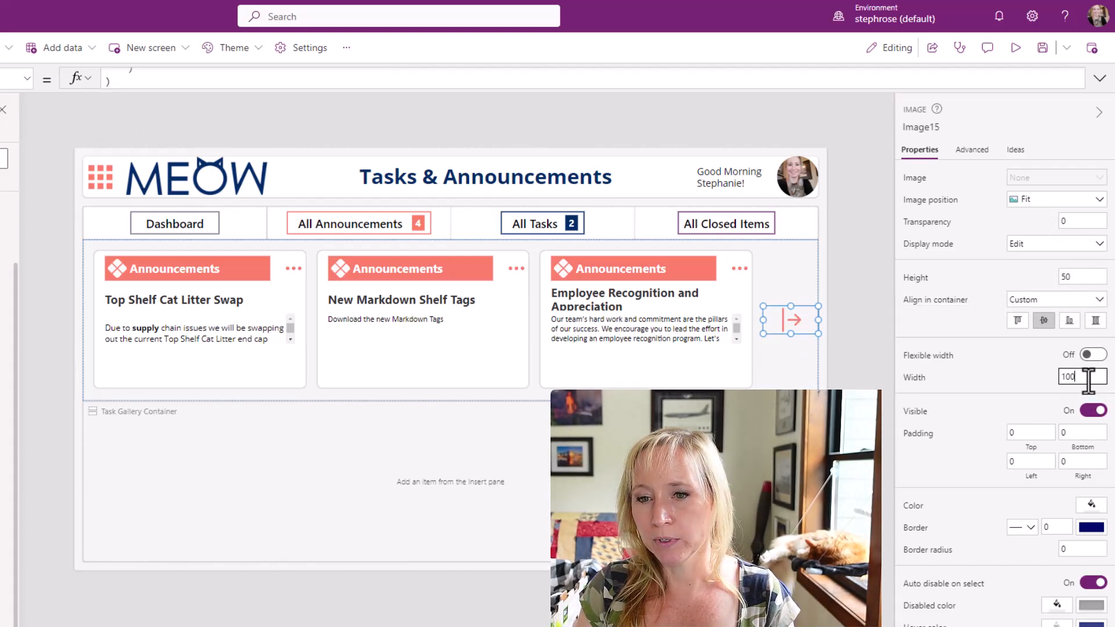
type("50")
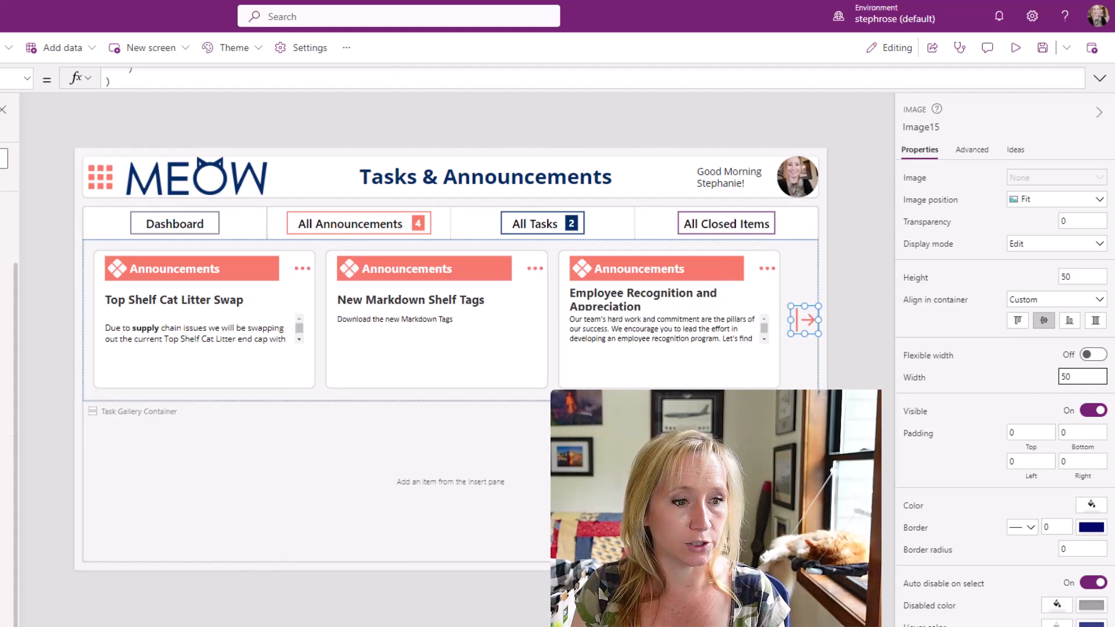
key("Tab")
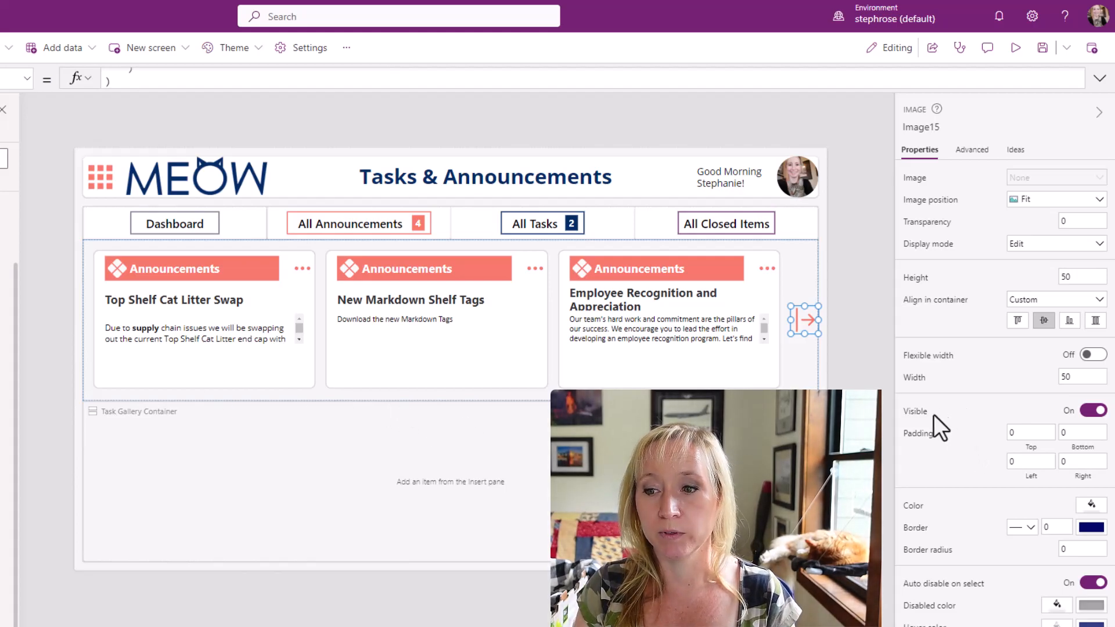
Set the arrow image's Visible formula to btnDashboard.Visible And CountRows(colOpenAlerts)>3.
left_click(916, 411)
key("ctrl+a")
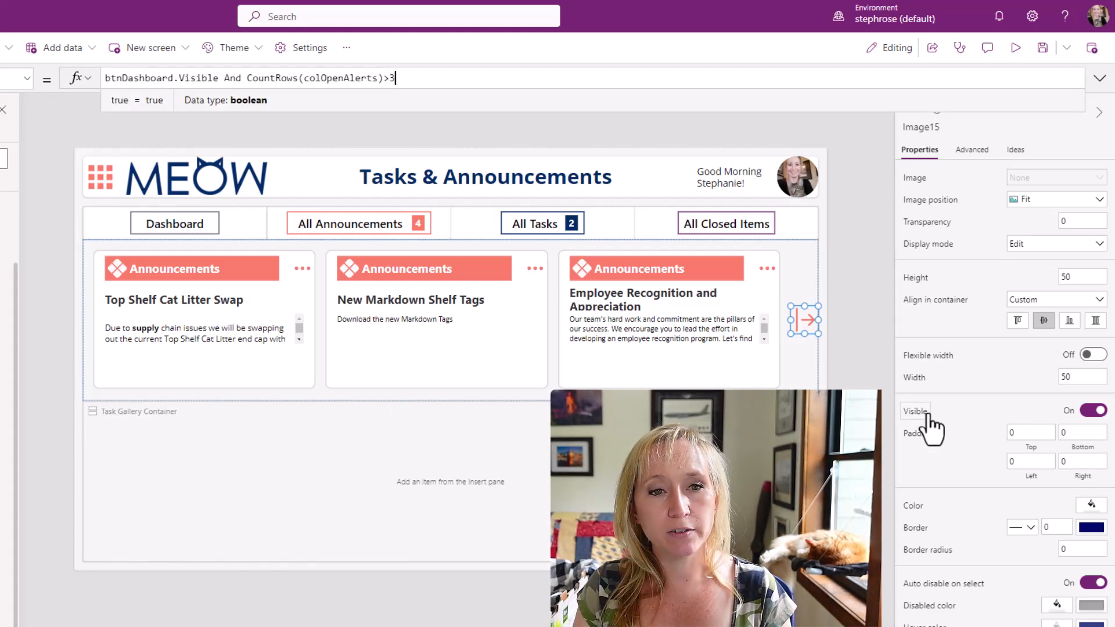
type("btnDashboard.Visible And CountRows(colOpenAlerts)>3")
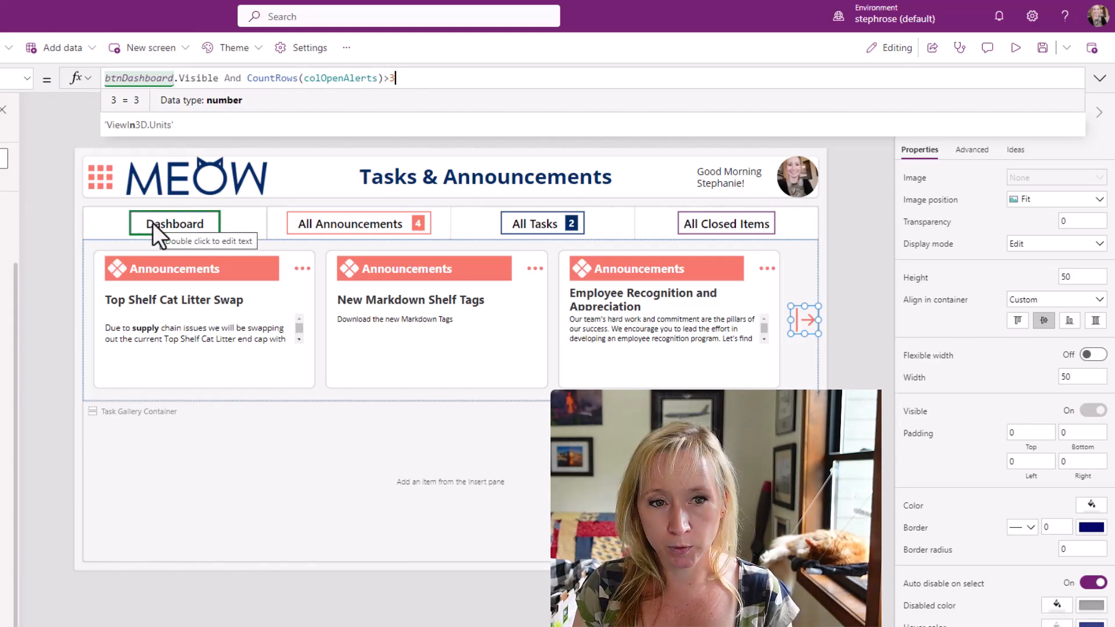
Examine the Visible formula of the Dashboard button, and reselect the arrow image.
left_click(172, 222)
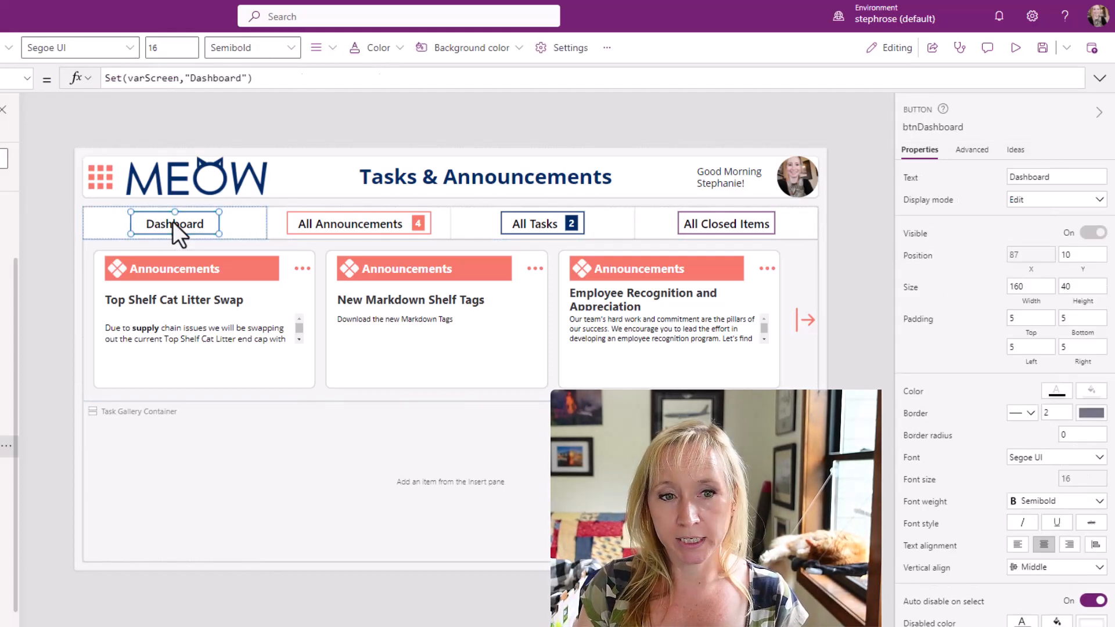
left_click(915, 239)
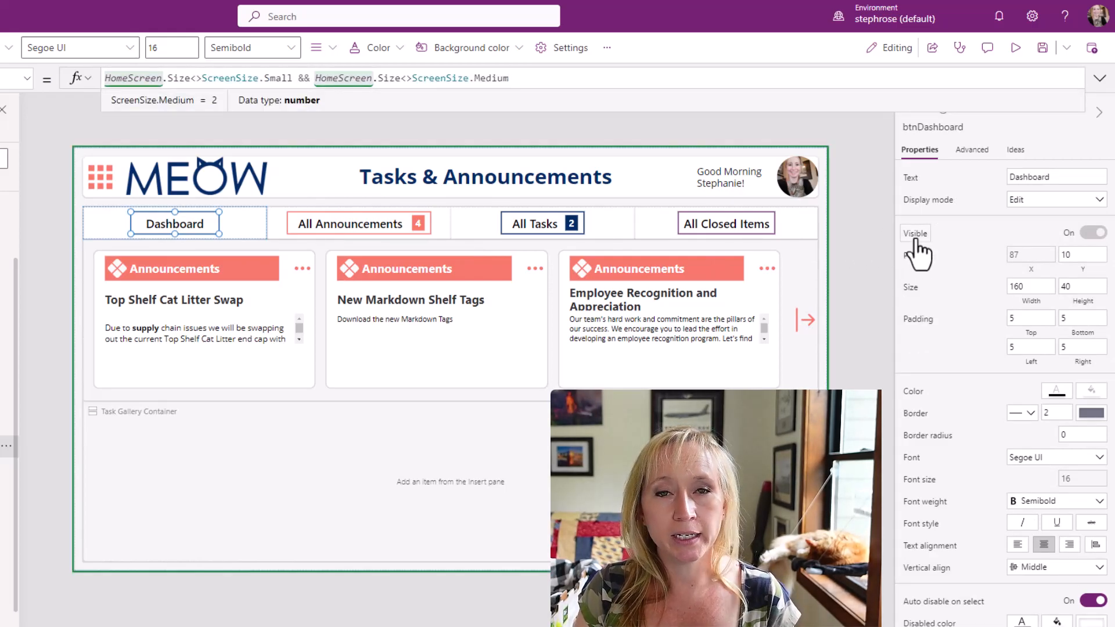
left_click(804, 318)
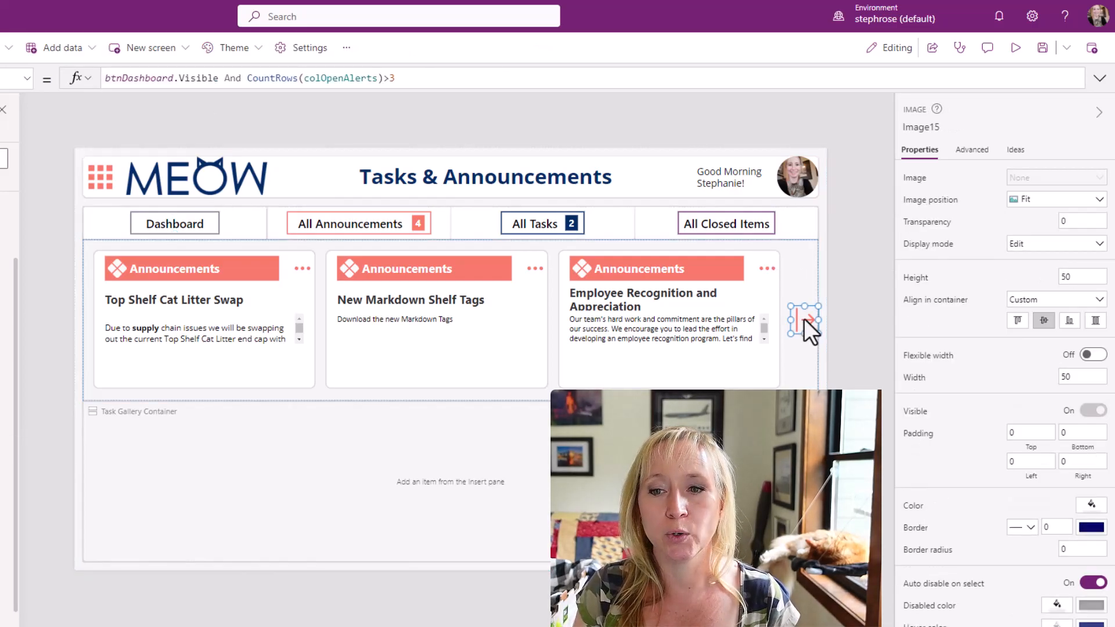